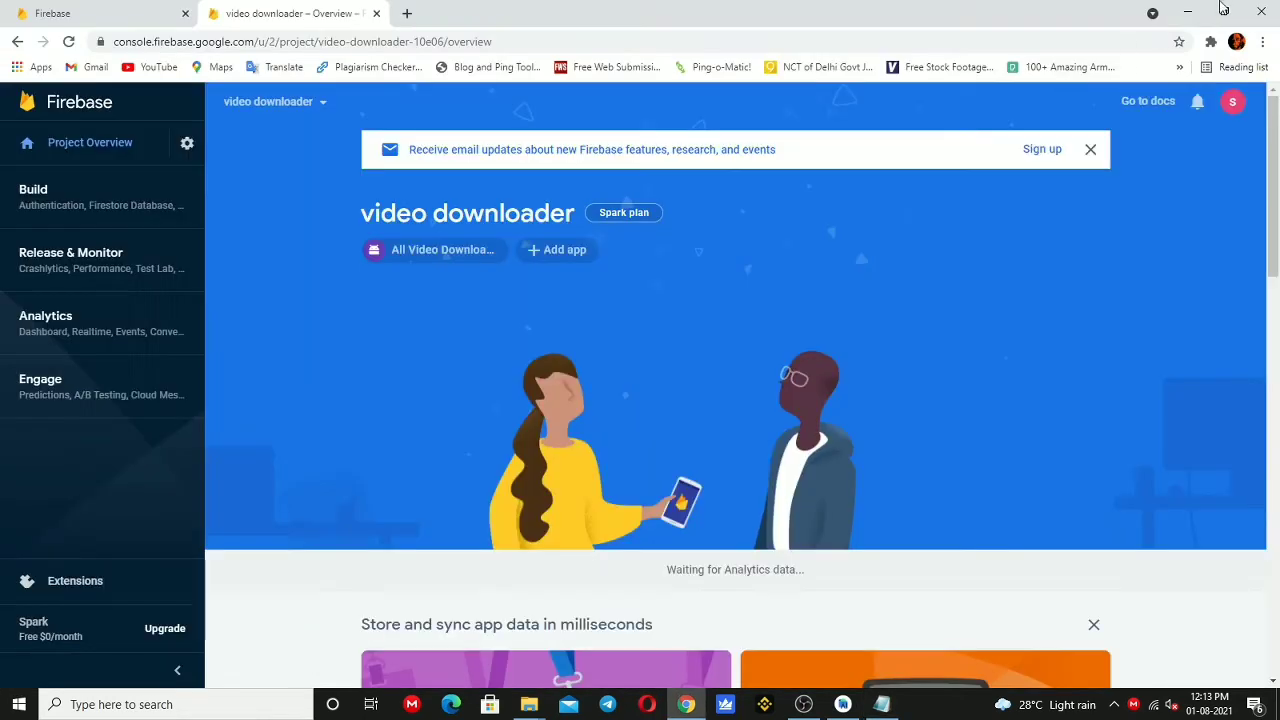
- Switch to Android Studio and open google-services.json from the app folder in the Project file view
click(1188, 10)
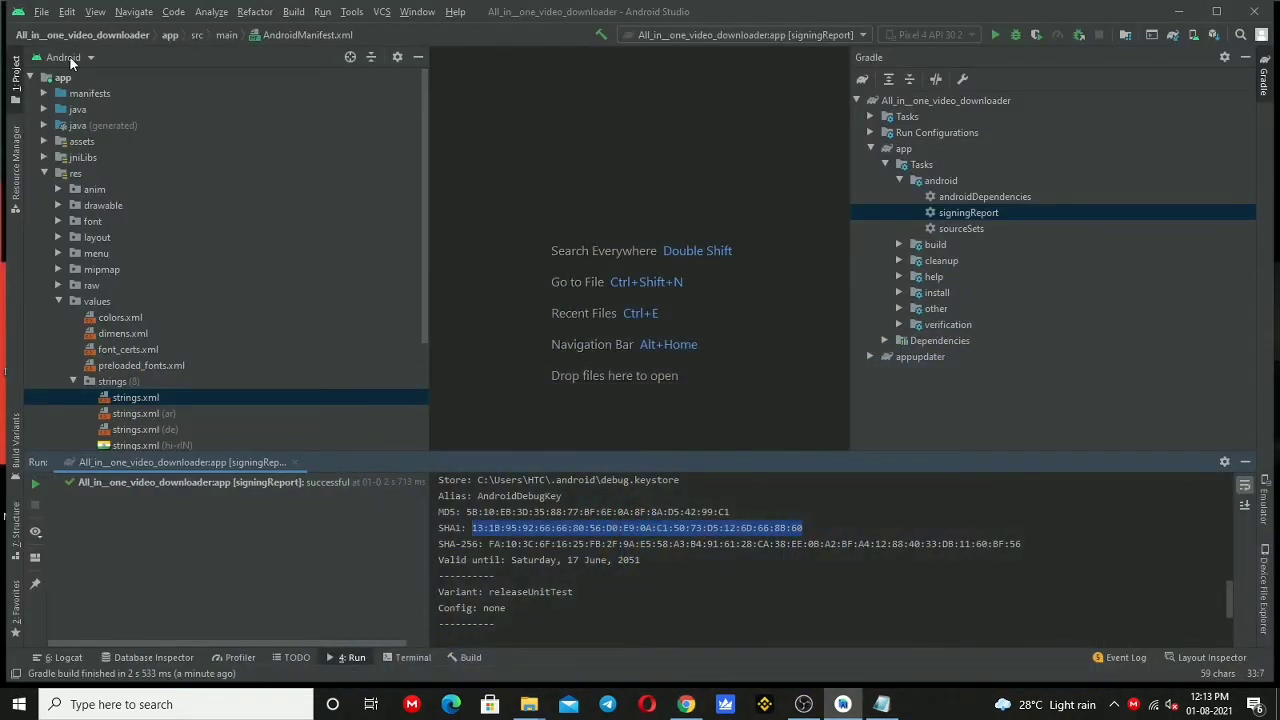
click(1267, 85)
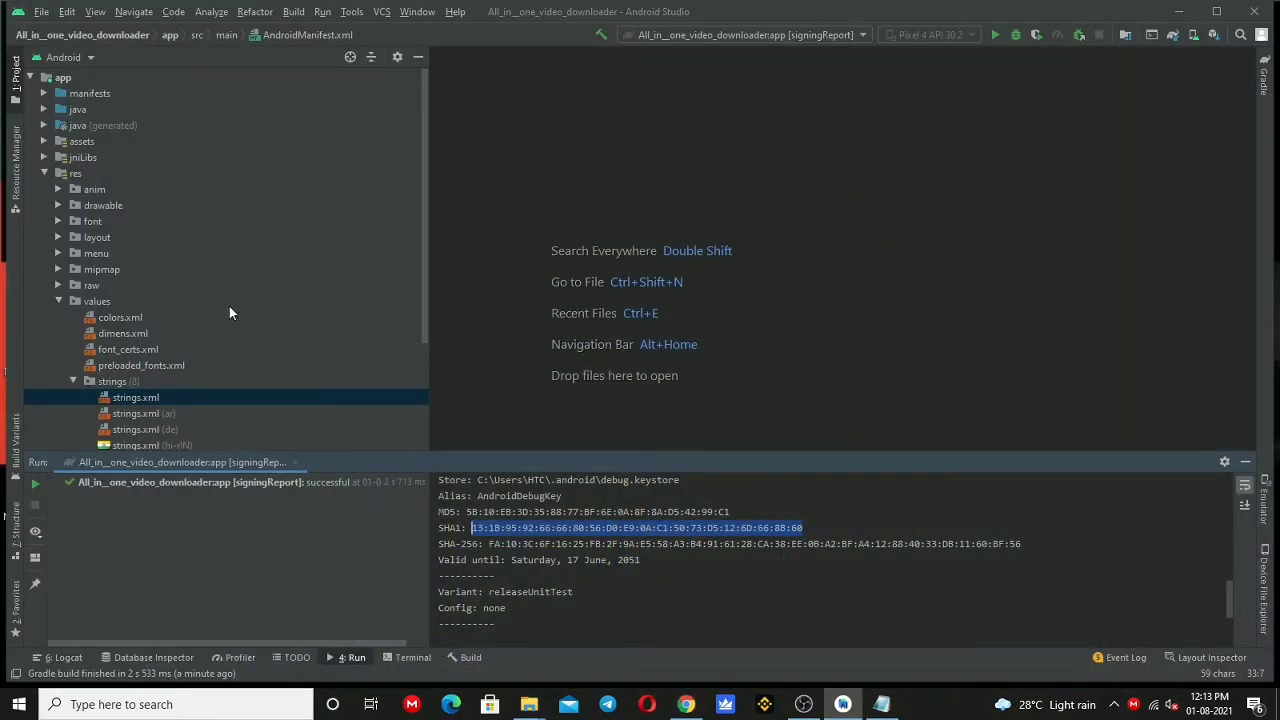
click(73, 55)
click(40, 78)
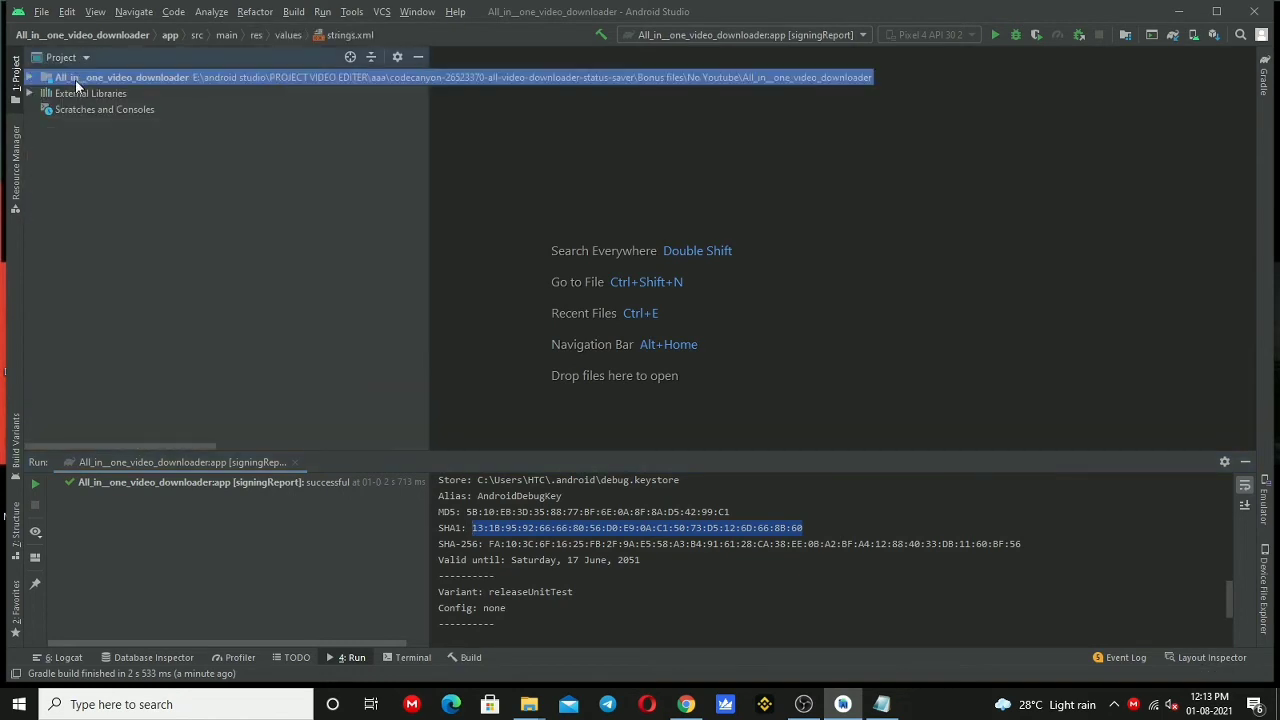
click(27, 78)
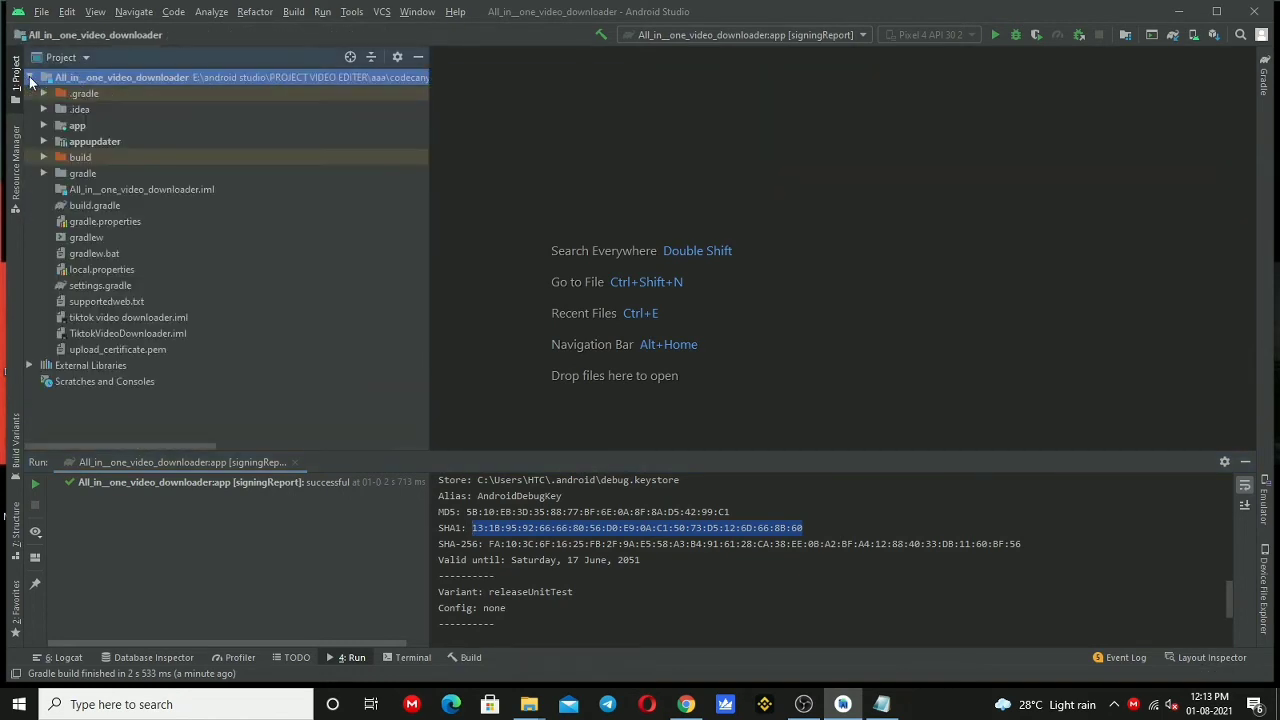
click(42, 126)
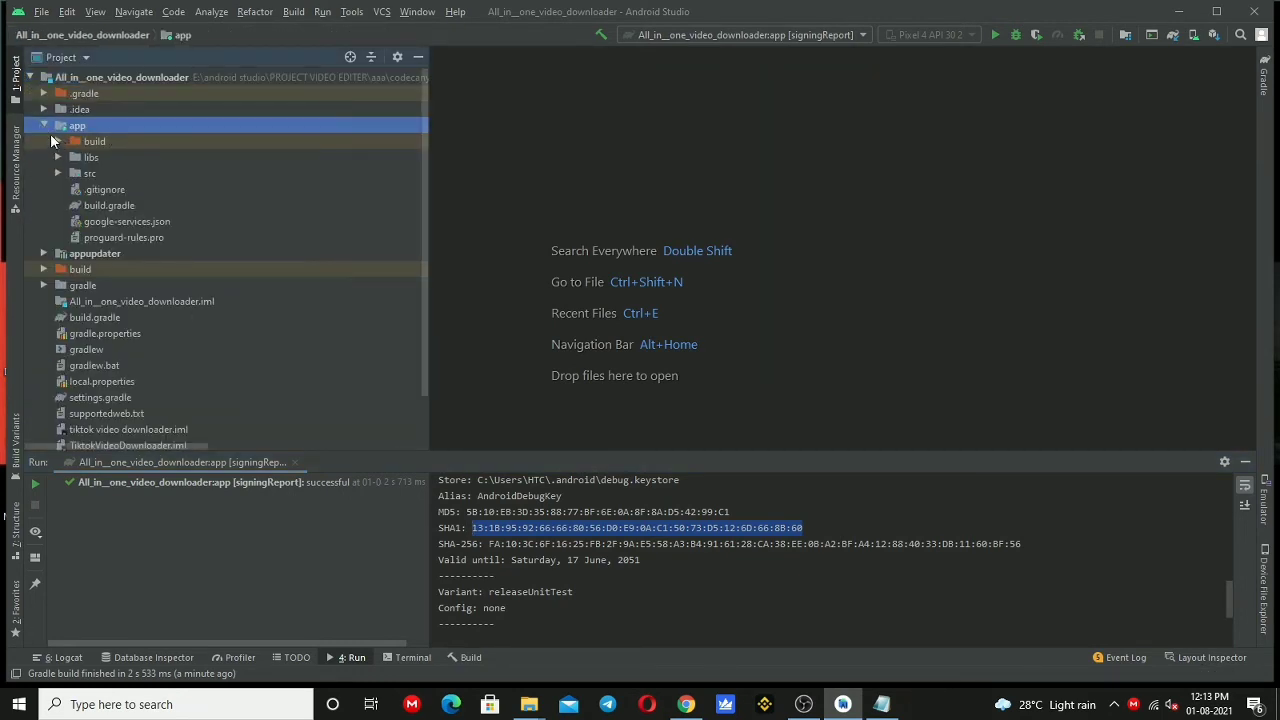
double_click(154, 221)
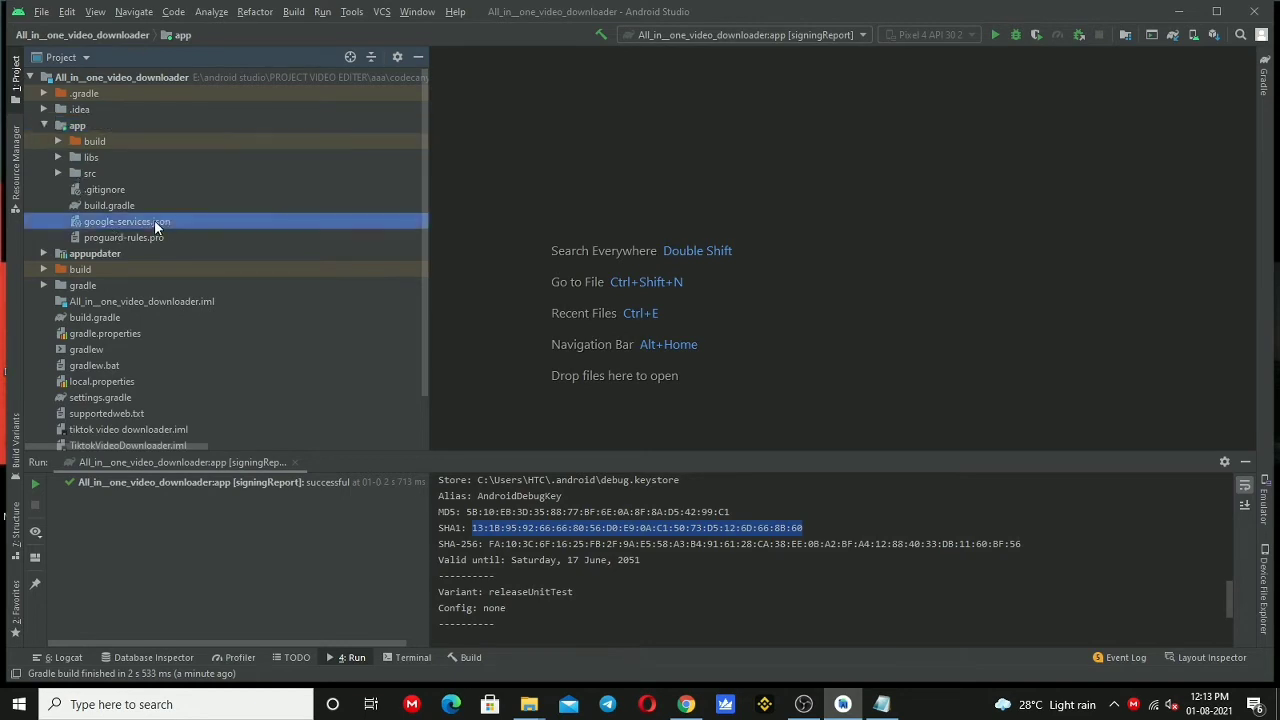
- Replace the entire contents of google-services.json with the copied Firebase configuration, including its API key
key(ctrl+a)
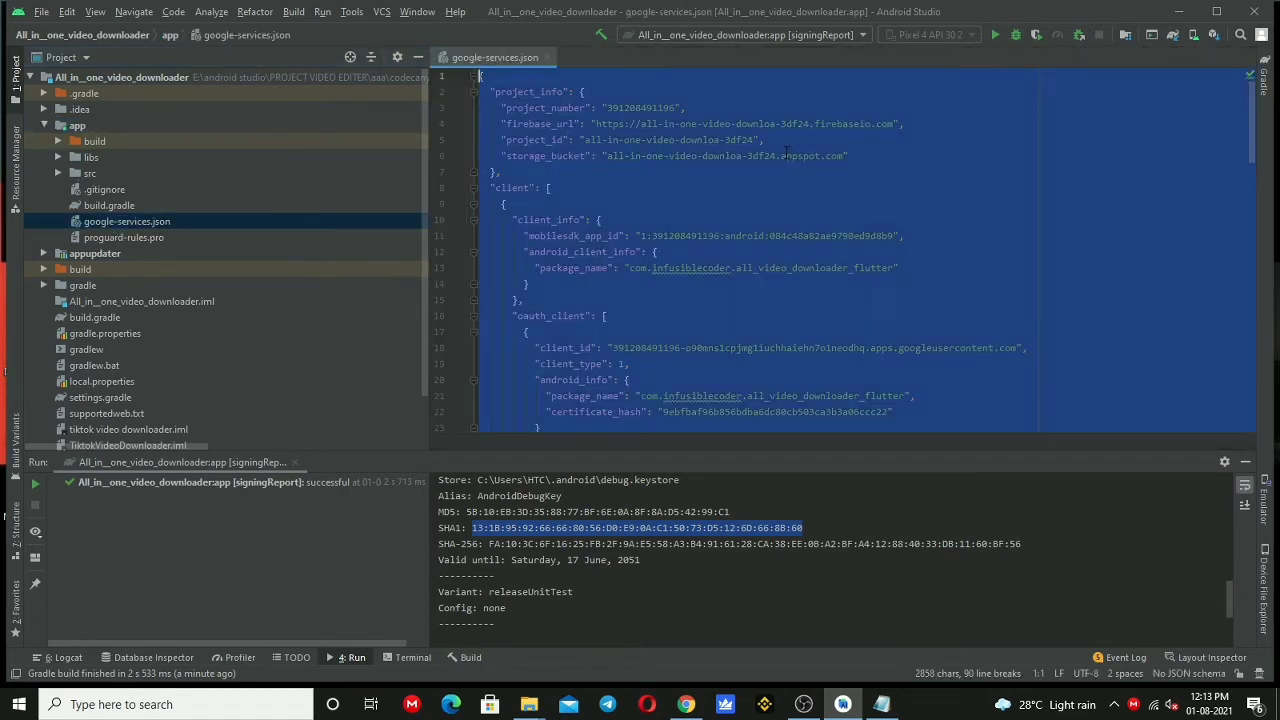
key(Delete)
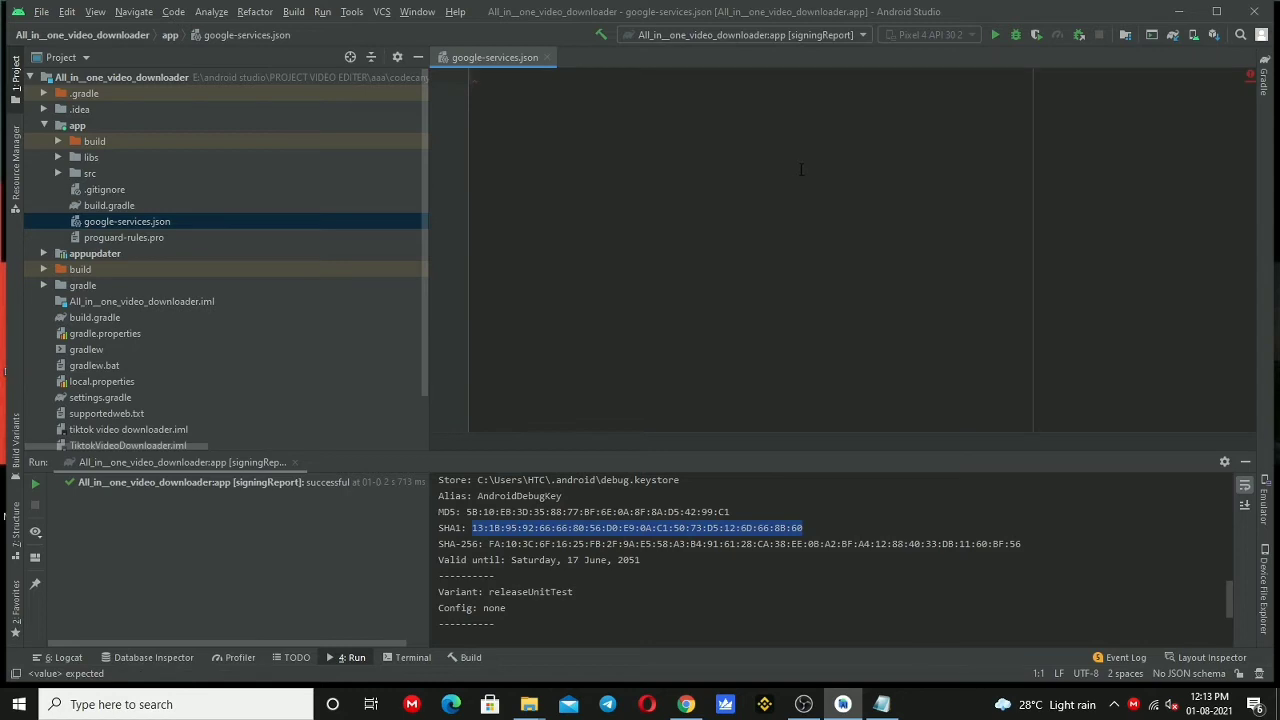
key(ctrl+v)
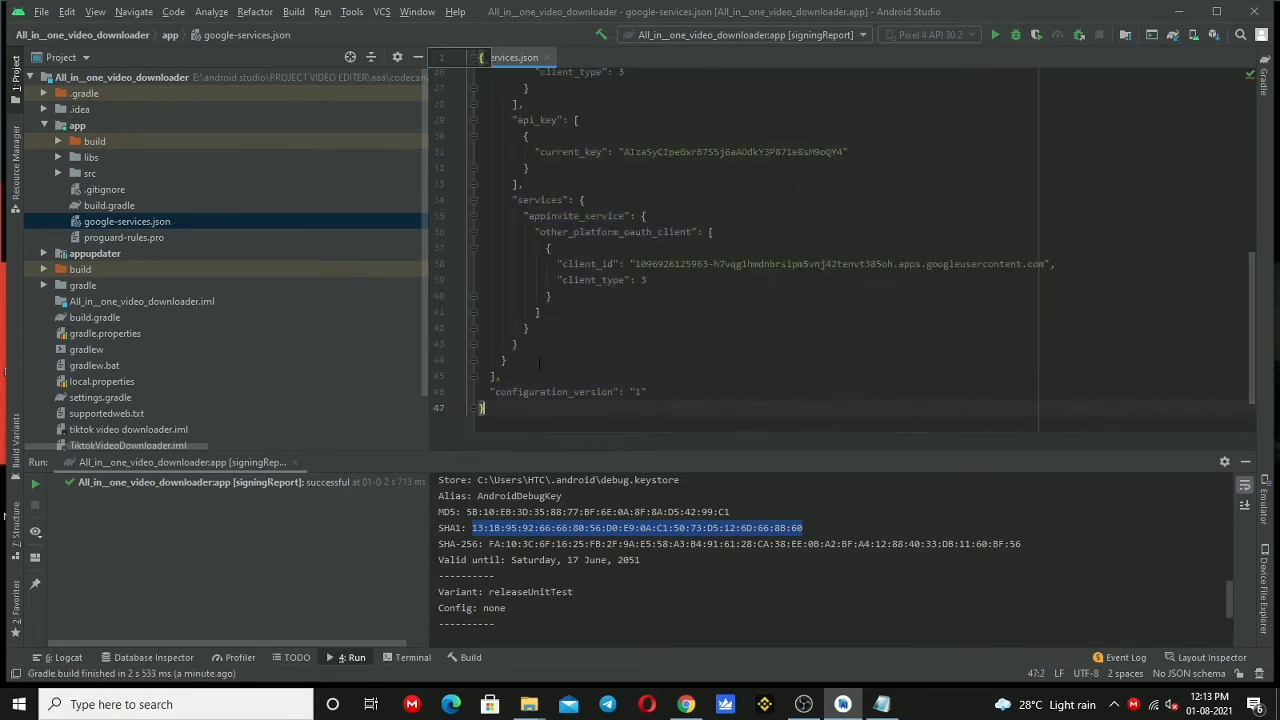
drag(1256, 338, 1258, 112)
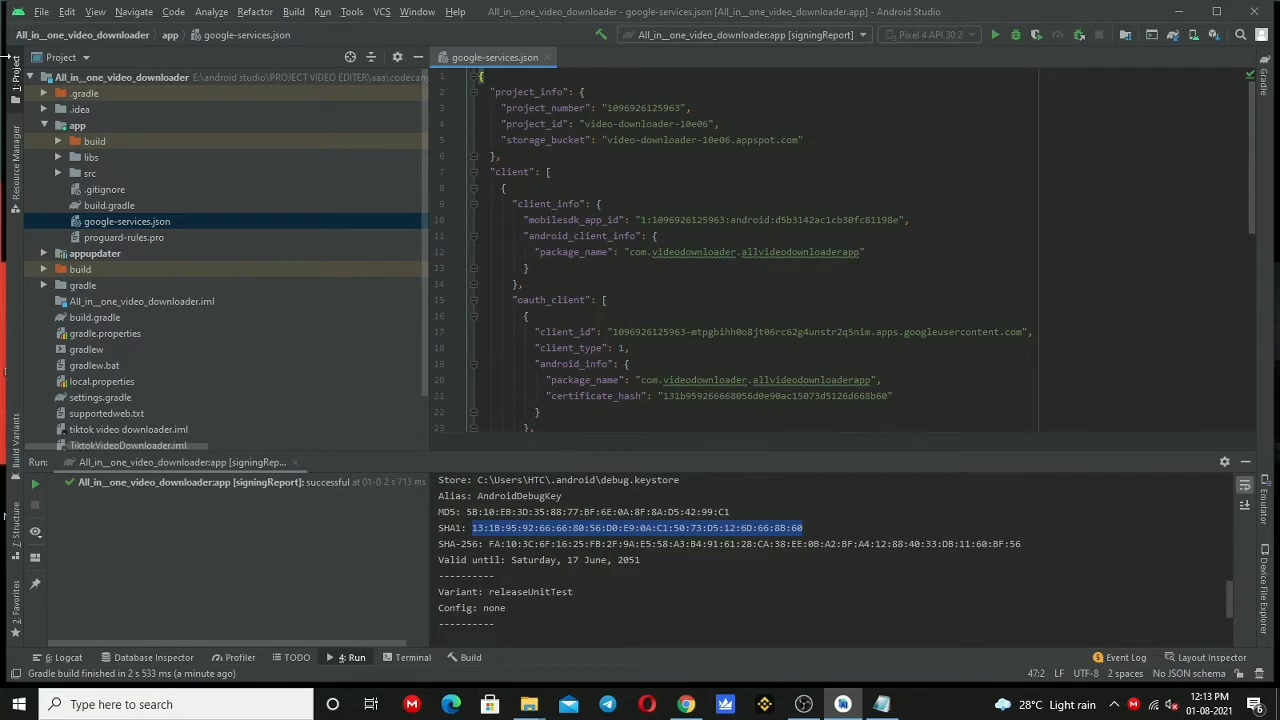
- Return the file tree to the Android view with app collapsed, close google-services.json and show the build output
click(82, 58)
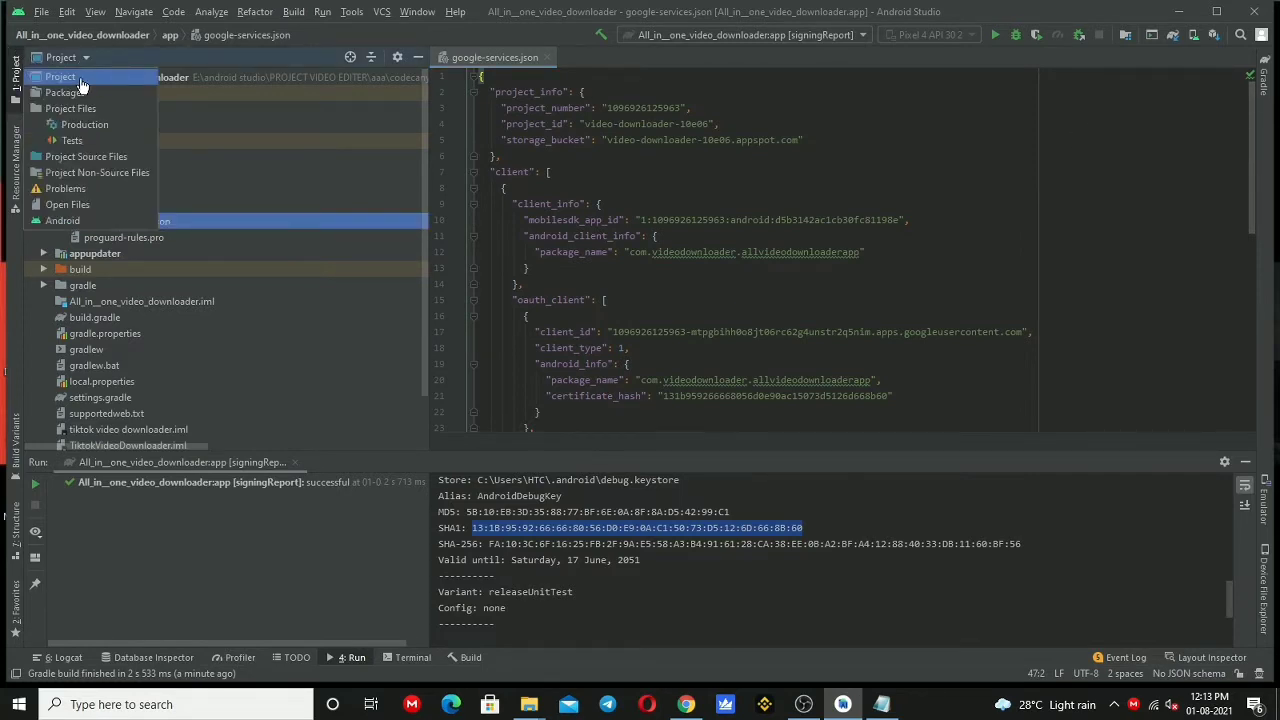
click(62, 226)
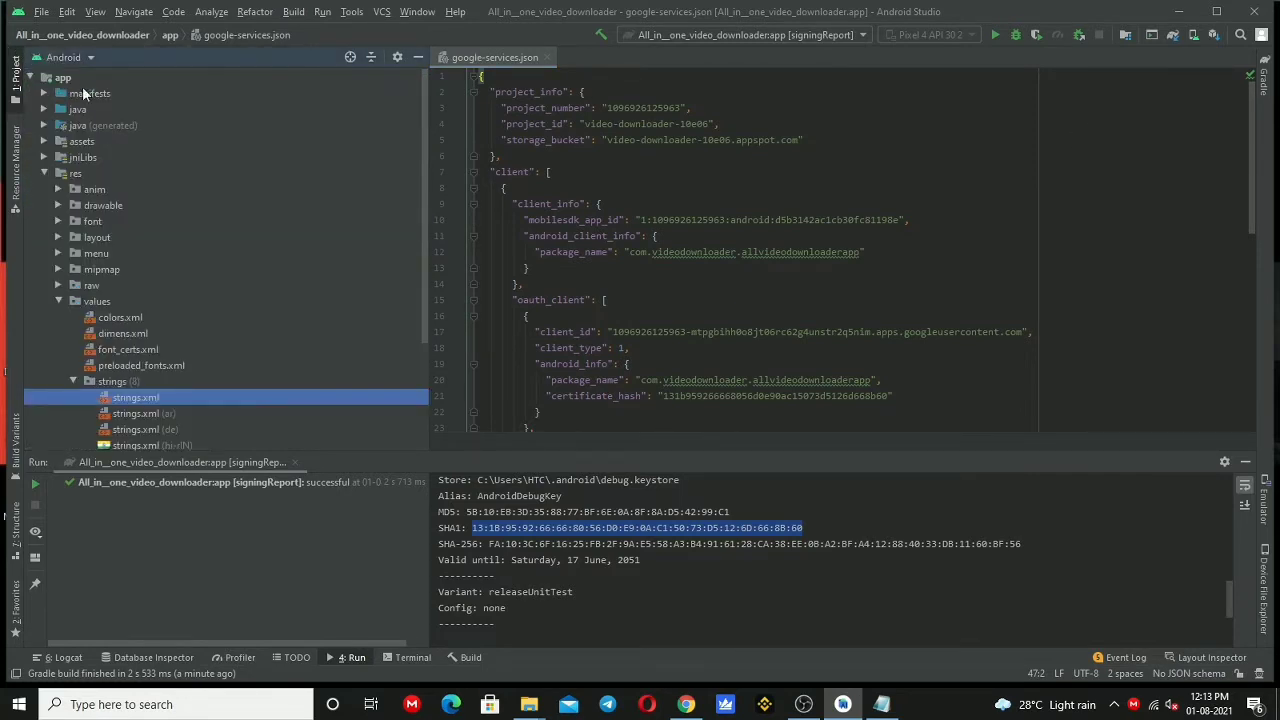
click(30, 78)
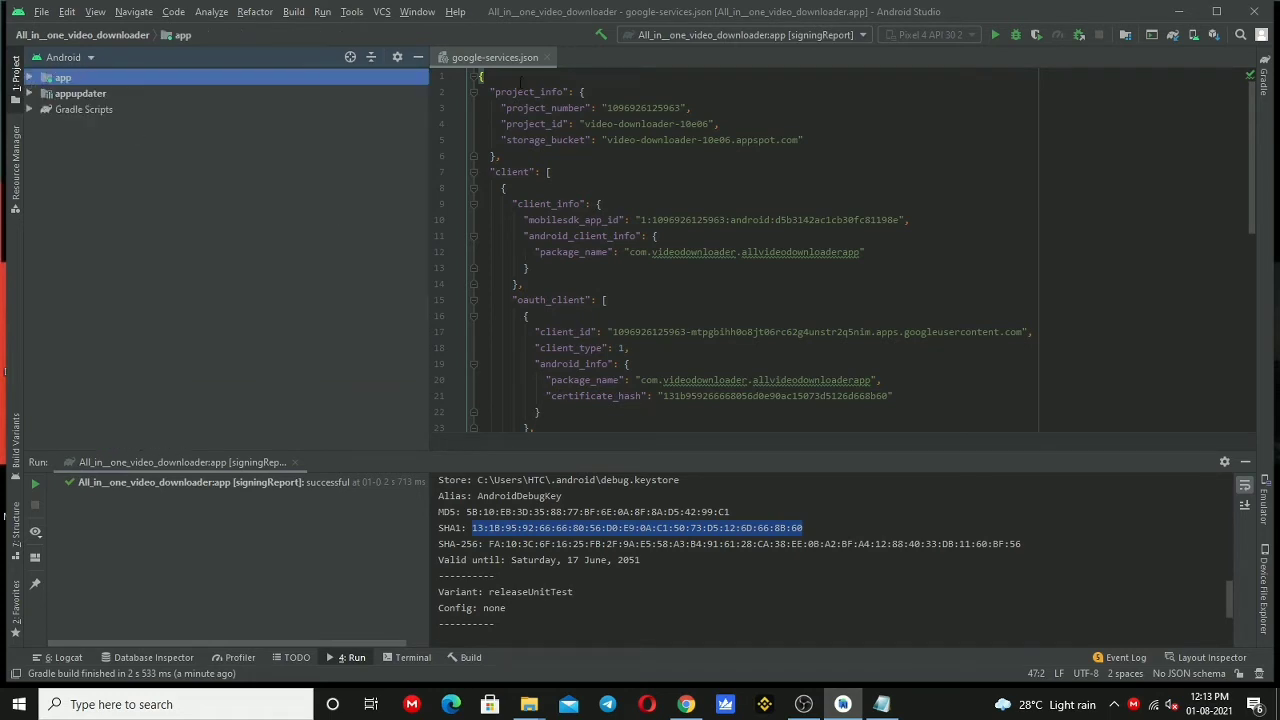
click(548, 57)
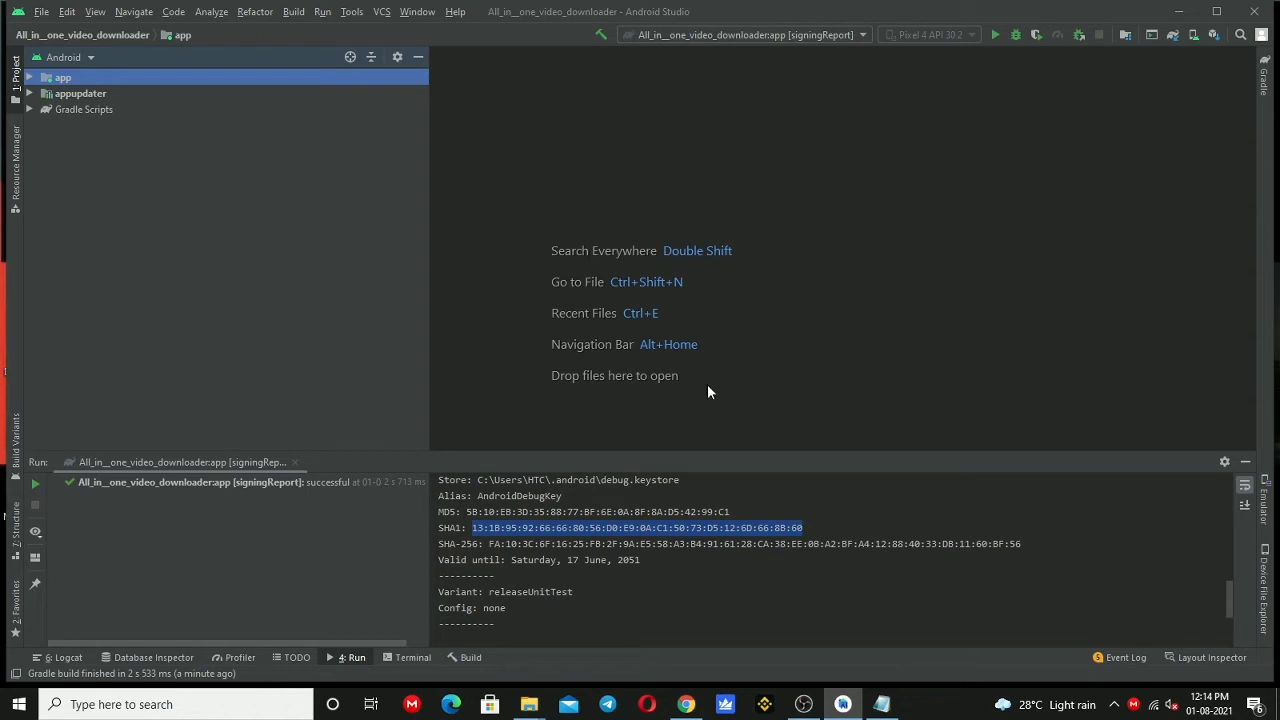
click(462, 659)
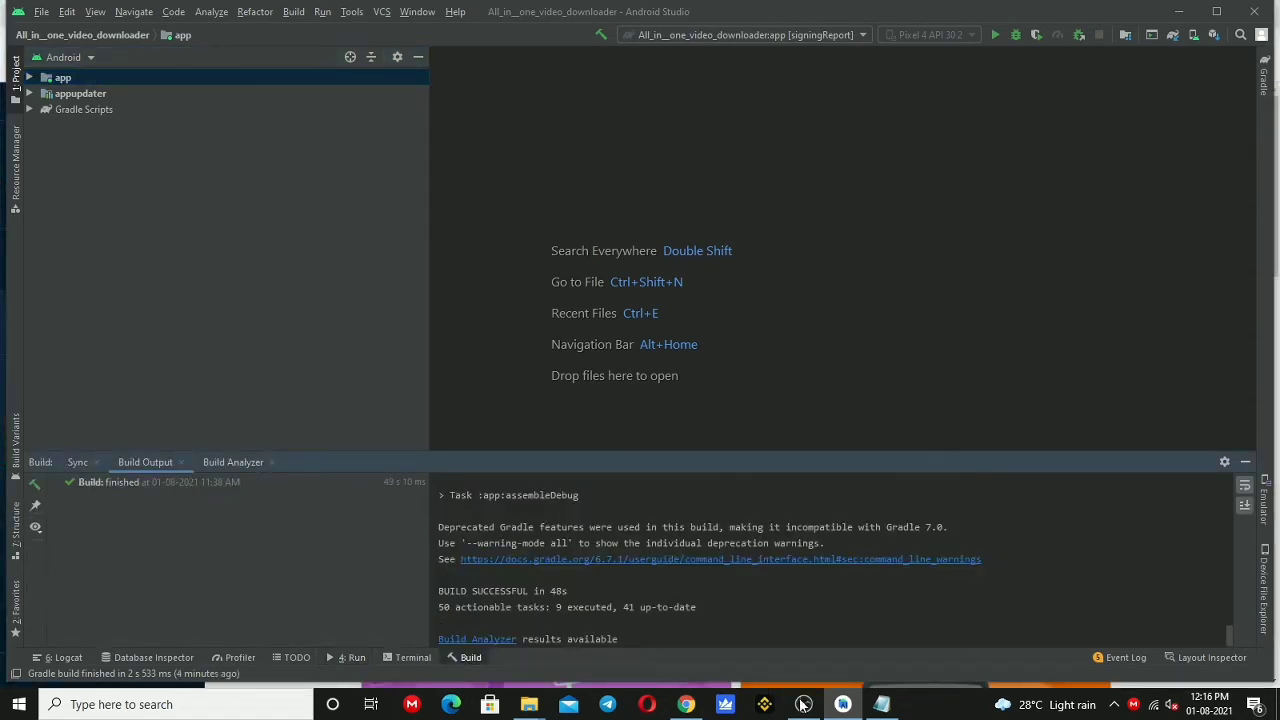
- Switch to the Firebase console in Chrome and create a Realtime Database in United States (us-central1), starting in locked mode
click(686, 704)
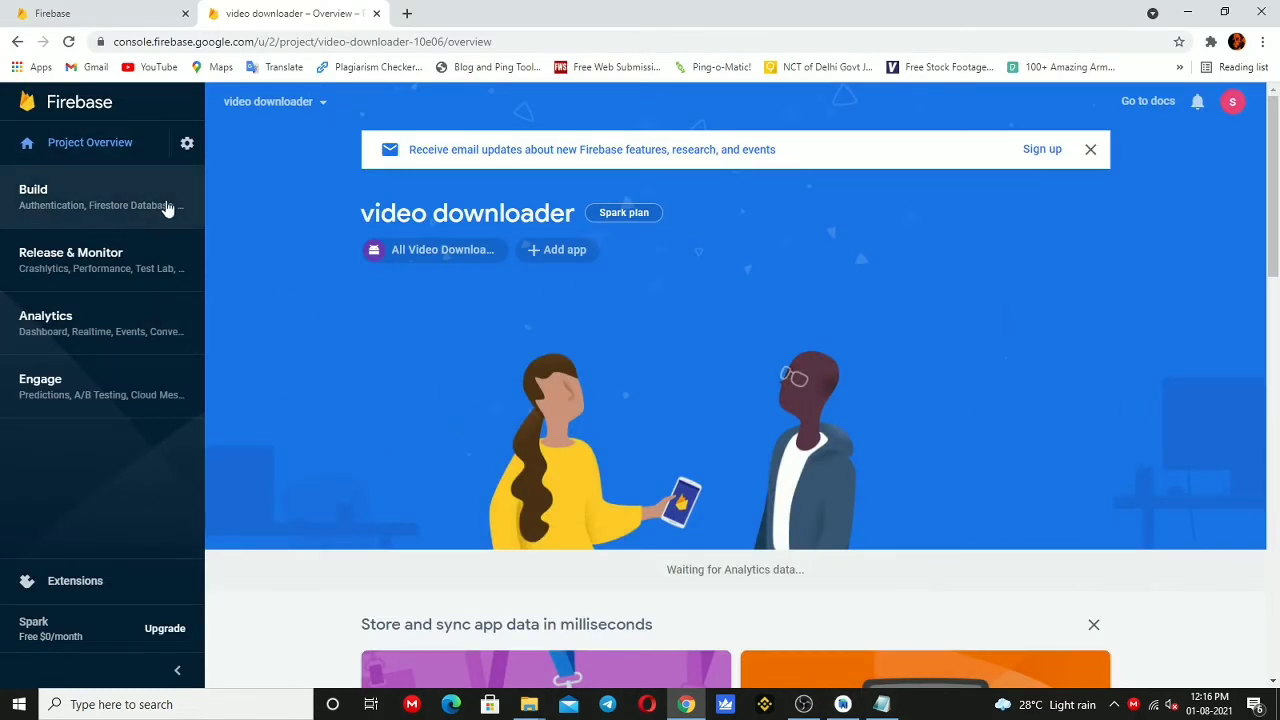
click(166, 206)
click(128, 284)
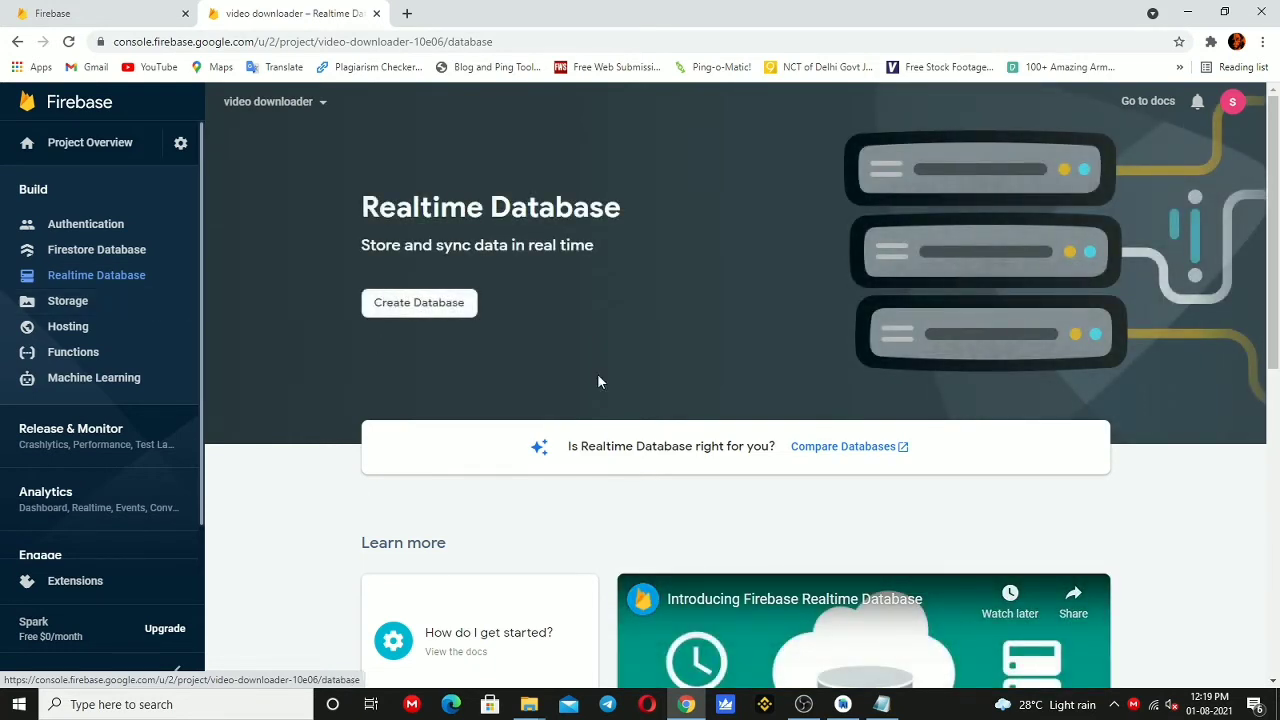
click(405, 308)
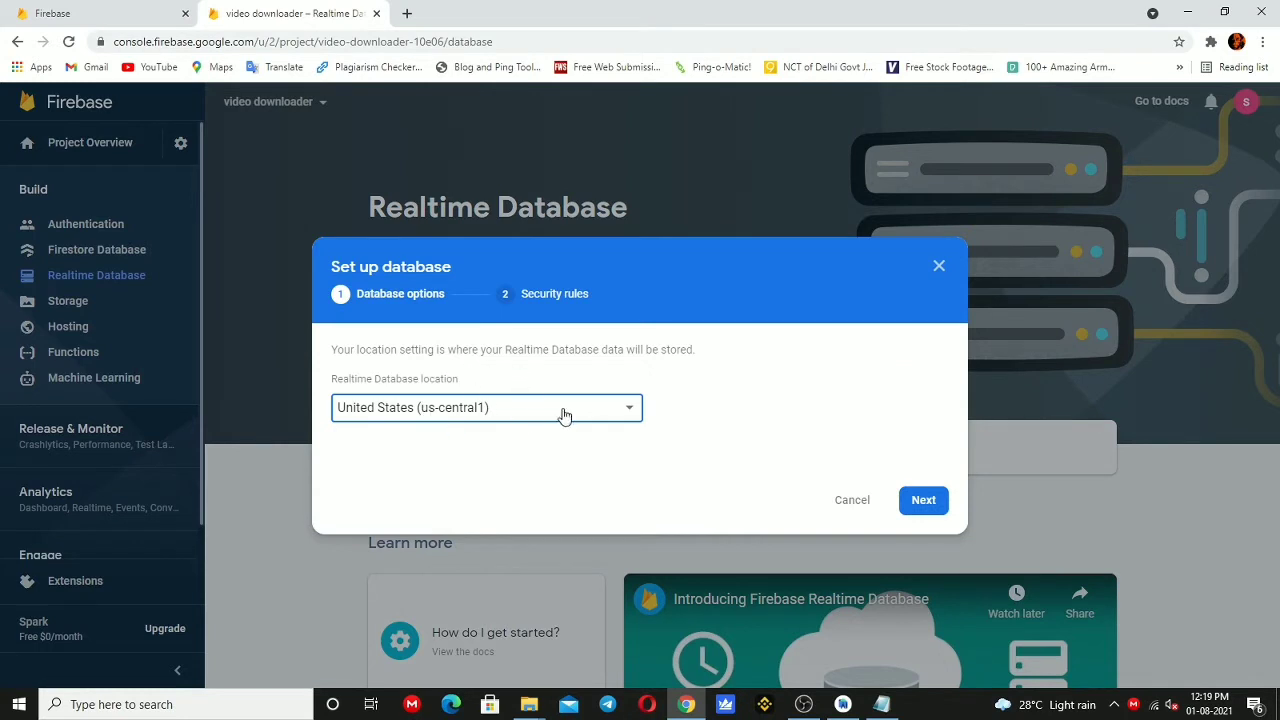
click(631, 410)
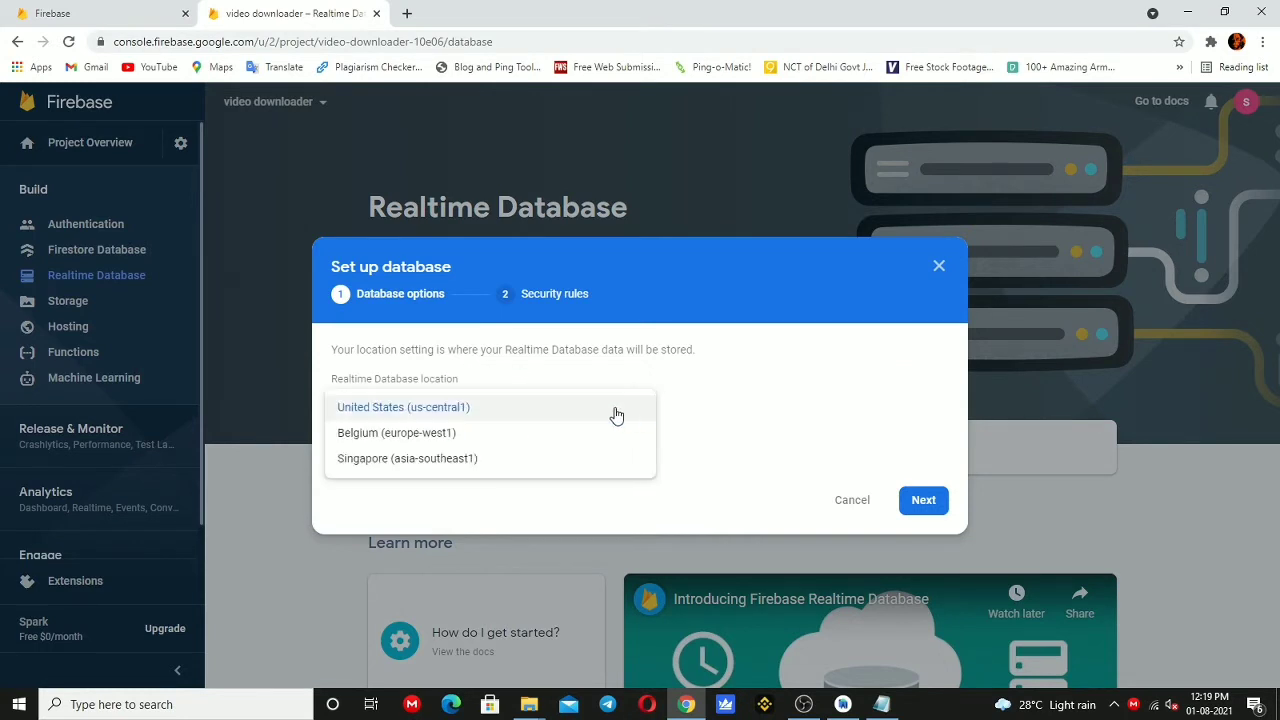
click(466, 410)
click(906, 500)
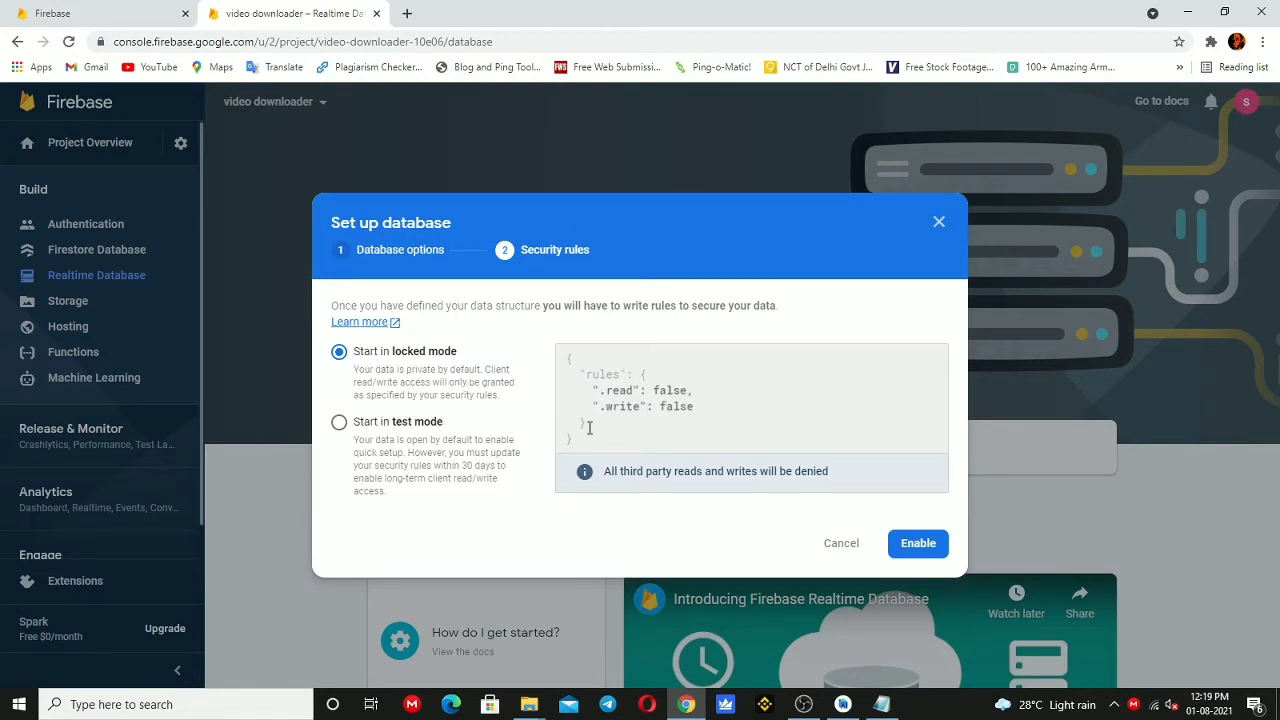
click(915, 544)
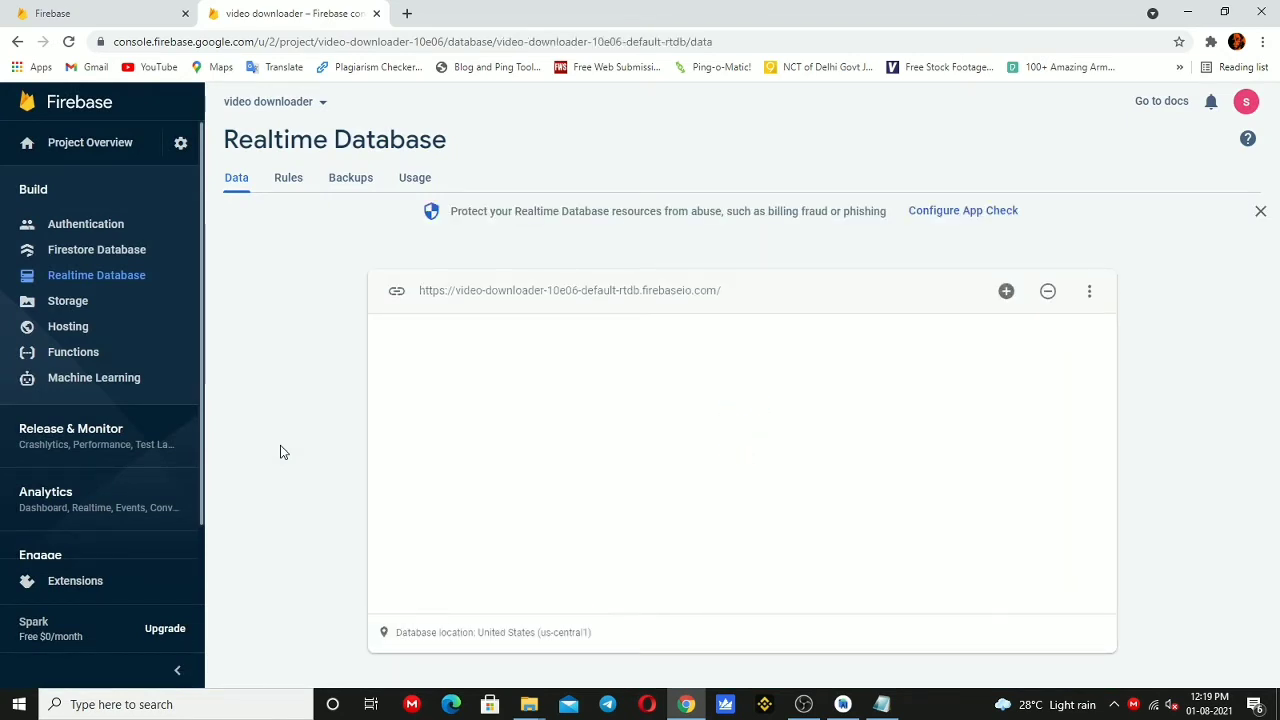
- Set both the ".read" and ".write" rules of the Realtime Database to true and publish them
click(292, 182)
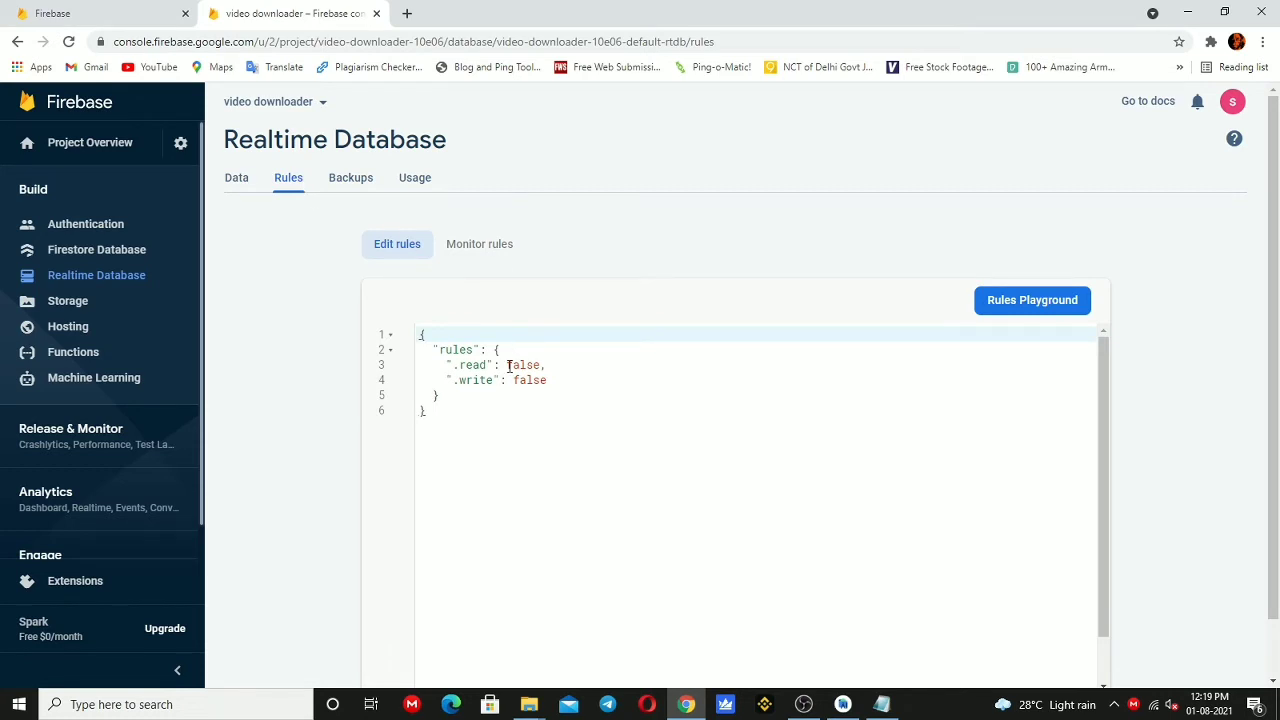
drag(507, 366, 539, 368)
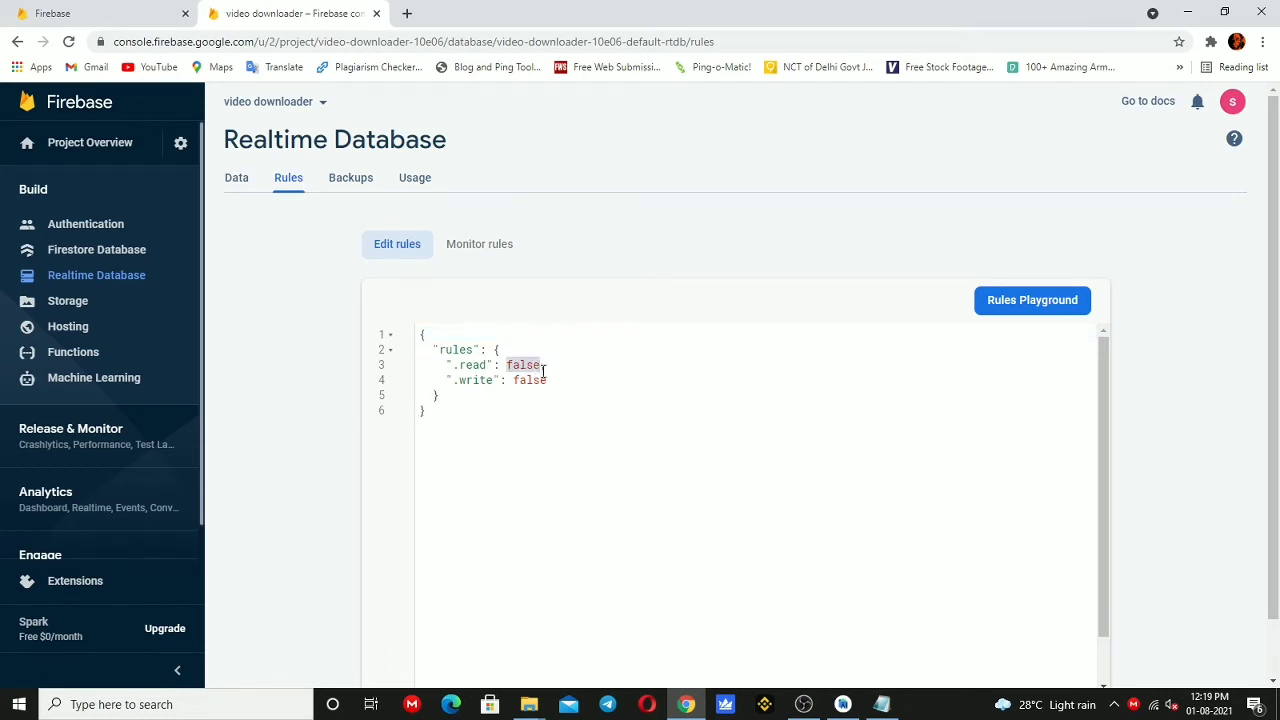
text(t)
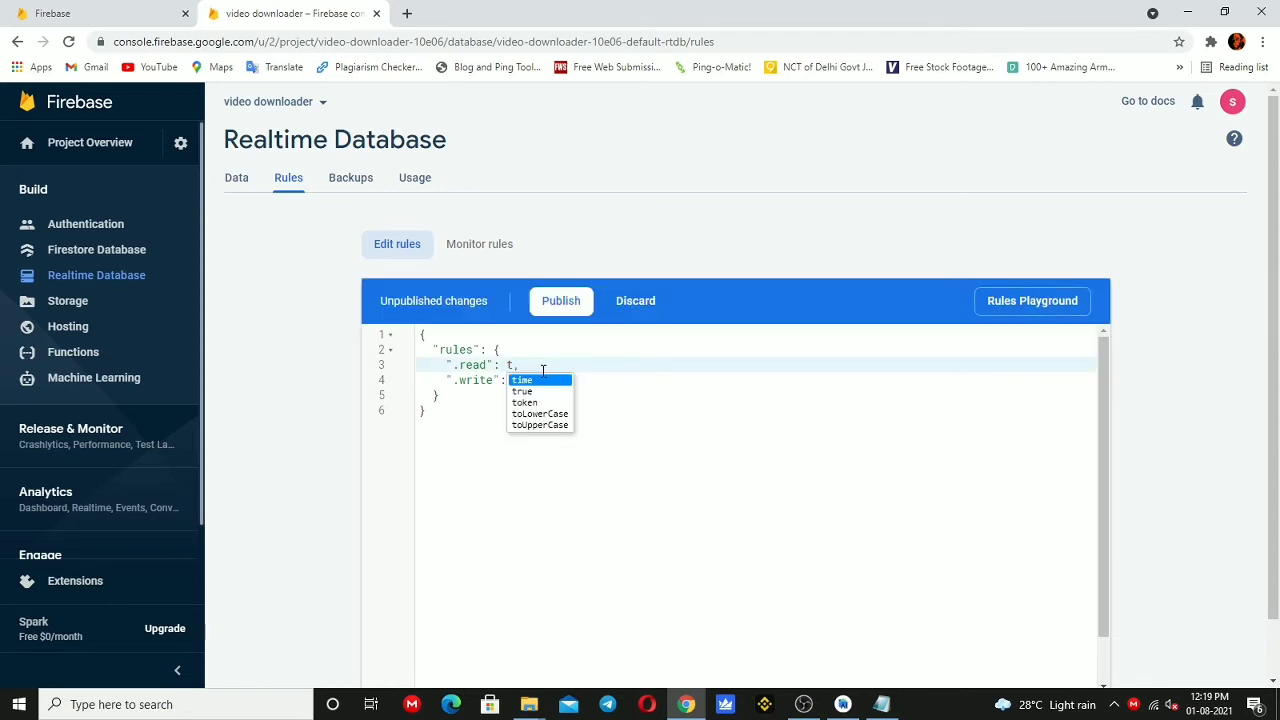
click(521, 391)
drag(510, 382, 550, 381)
text(t)
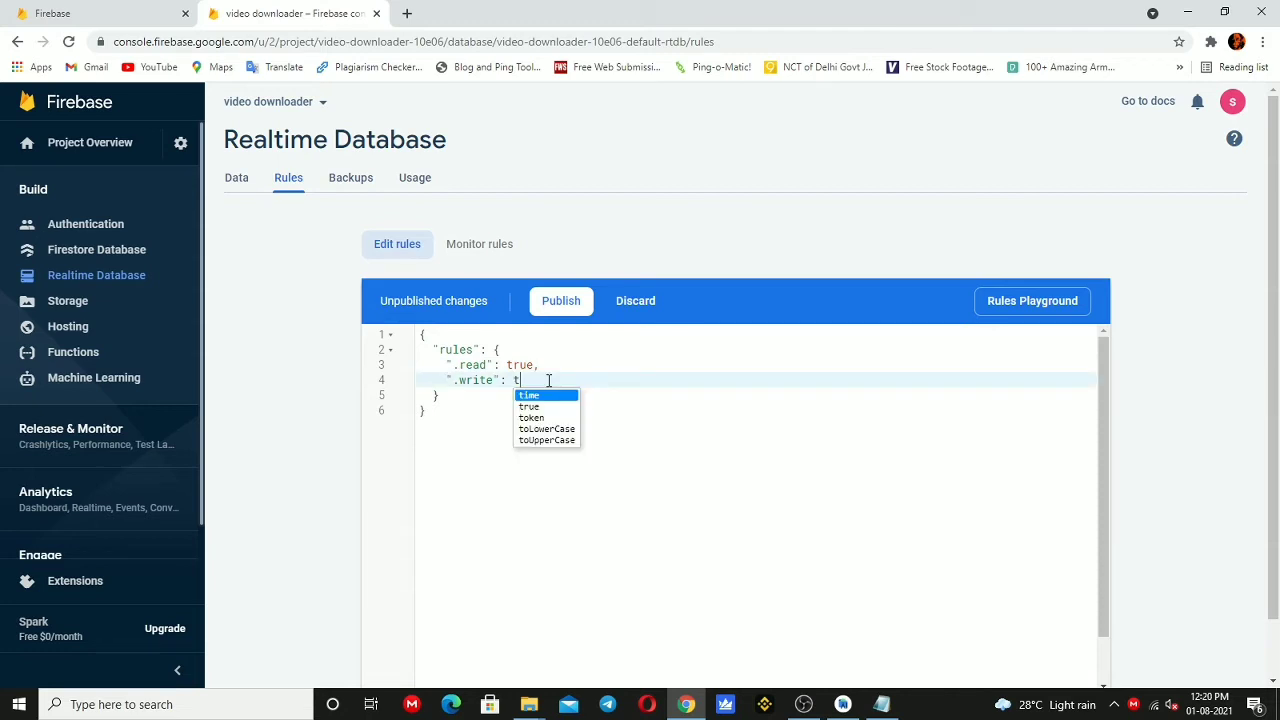
text(rue)
click(620, 484)
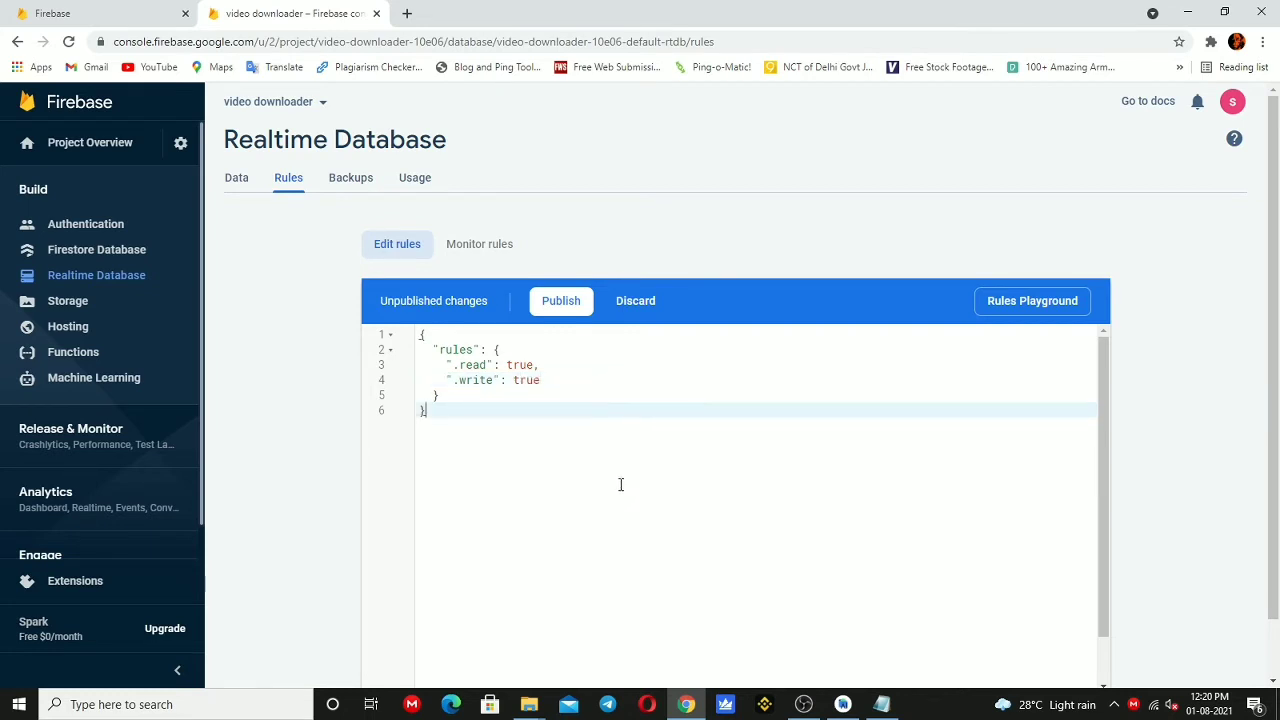
click(577, 306)
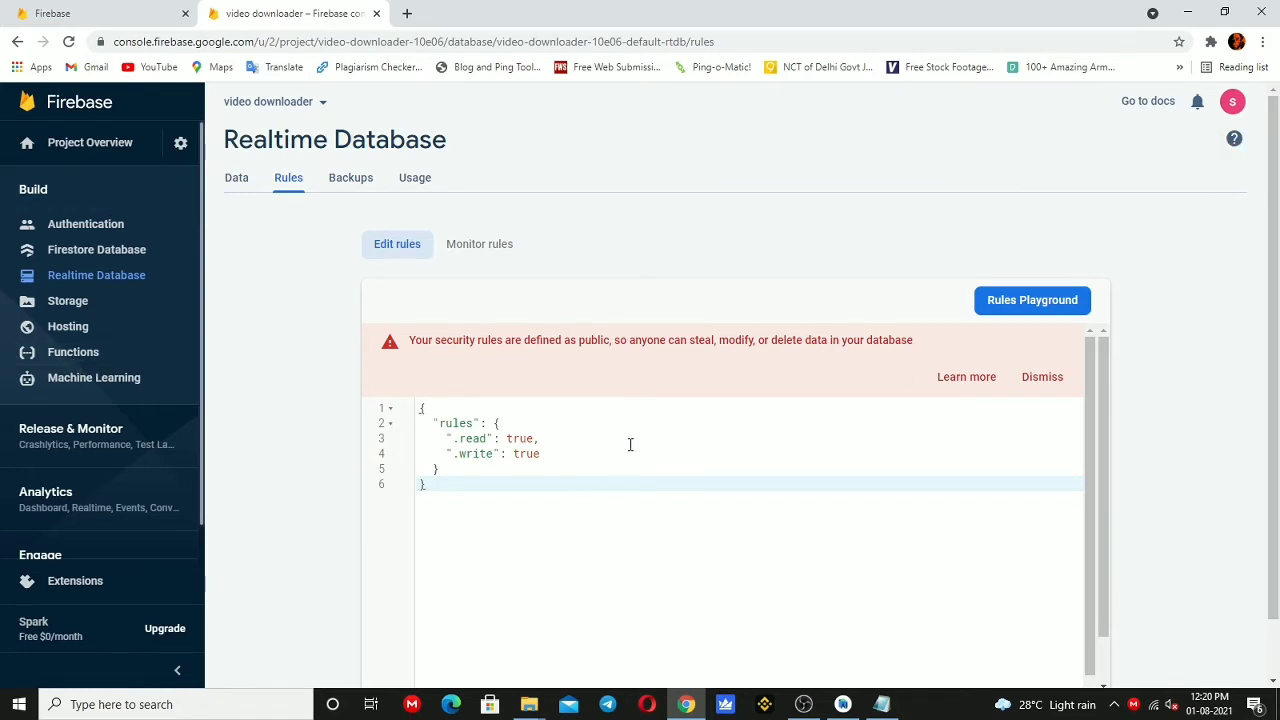
- Open the Firebase project settings and review the general project details
click(181, 143)
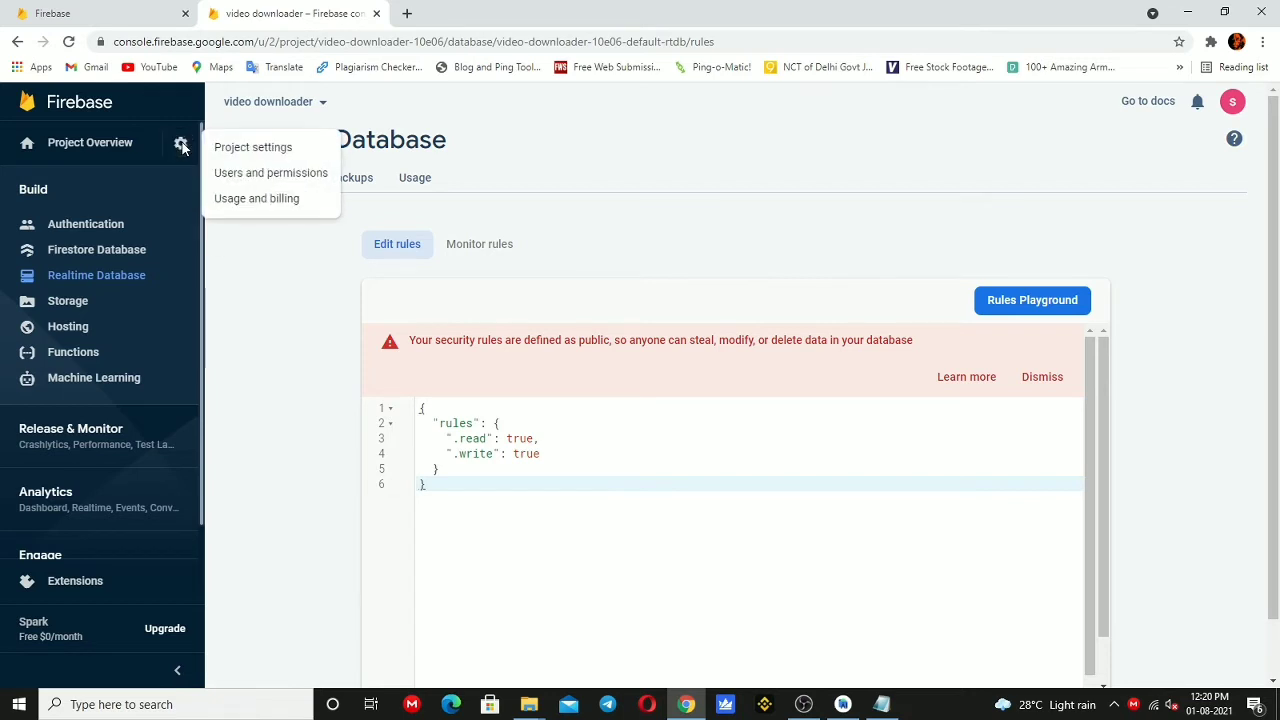
click(240, 150)
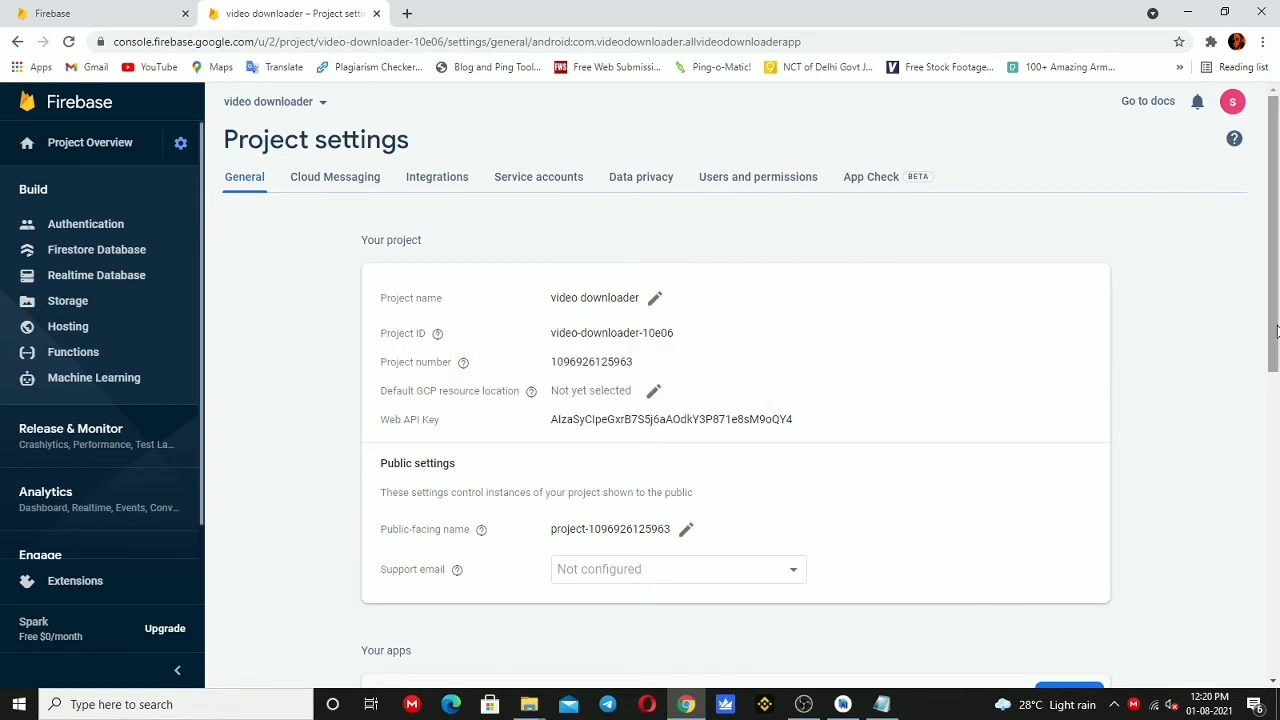
scroll(1276, 348, down, 1)
scroll(1276, 348, down, 1)
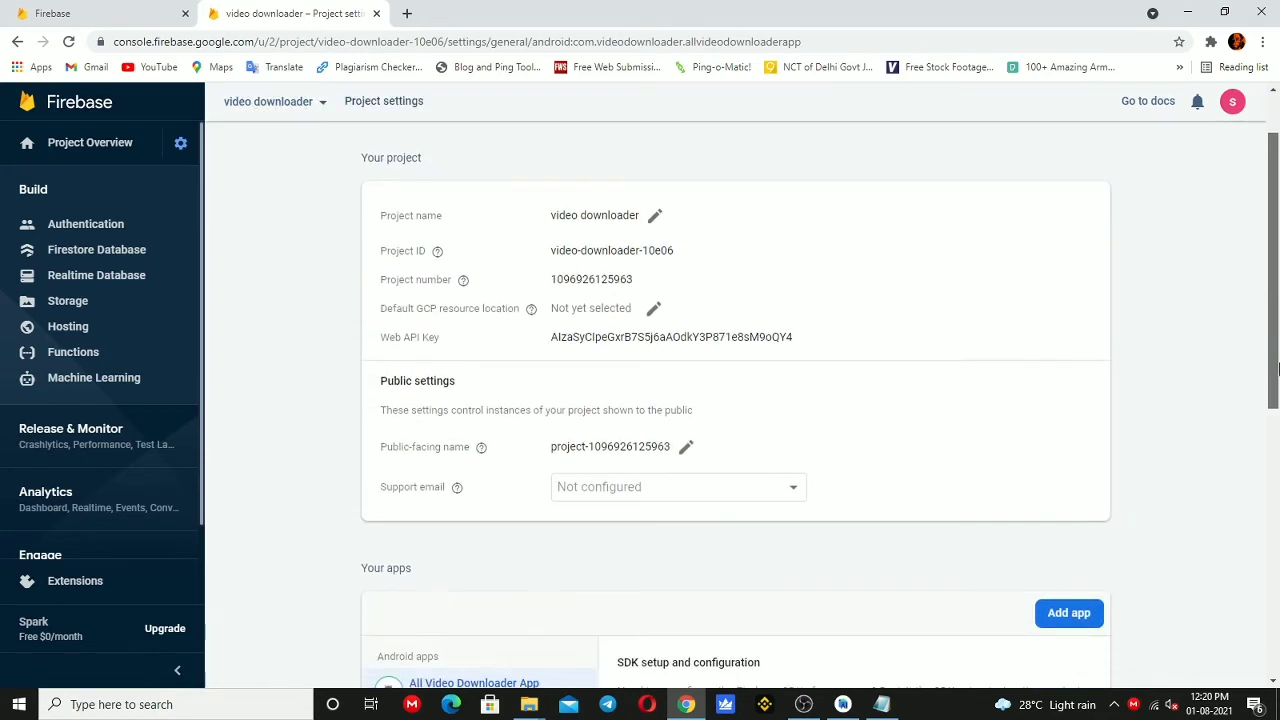
- Switch to Android Studio and check the application ID in the app module's build.gradle, closing the file when done
click(1185, 10)
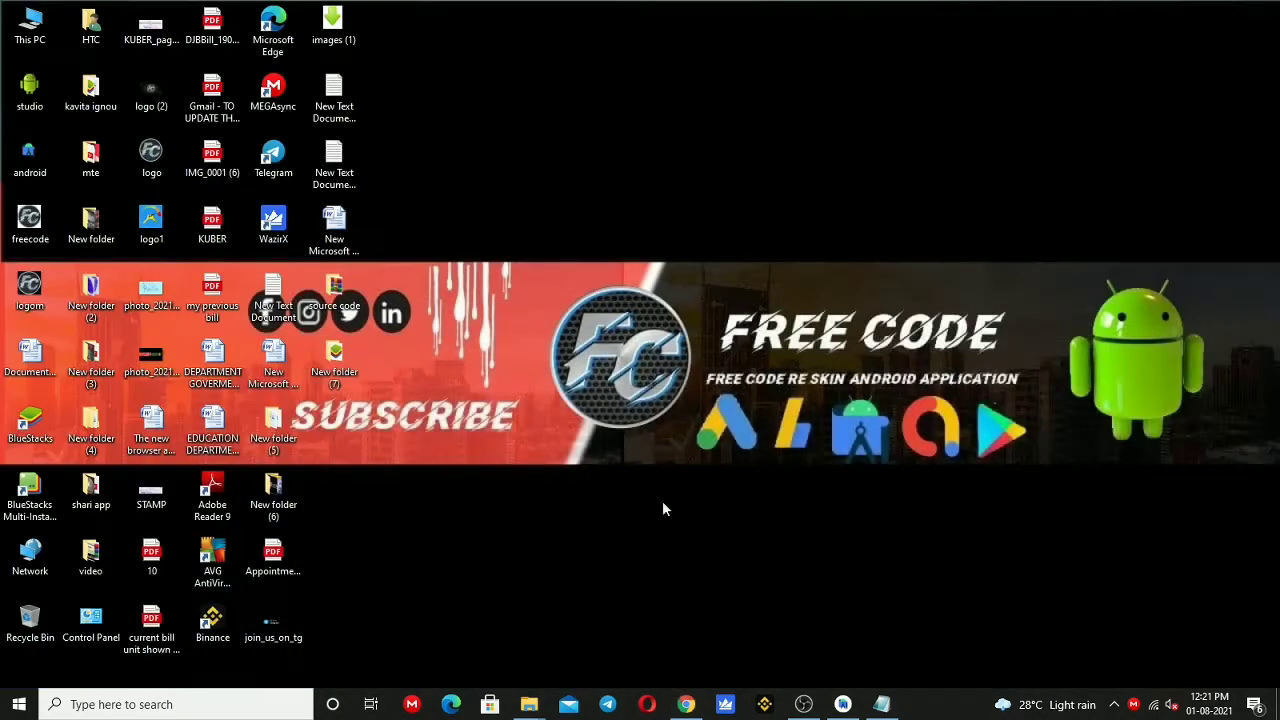
click(842, 704)
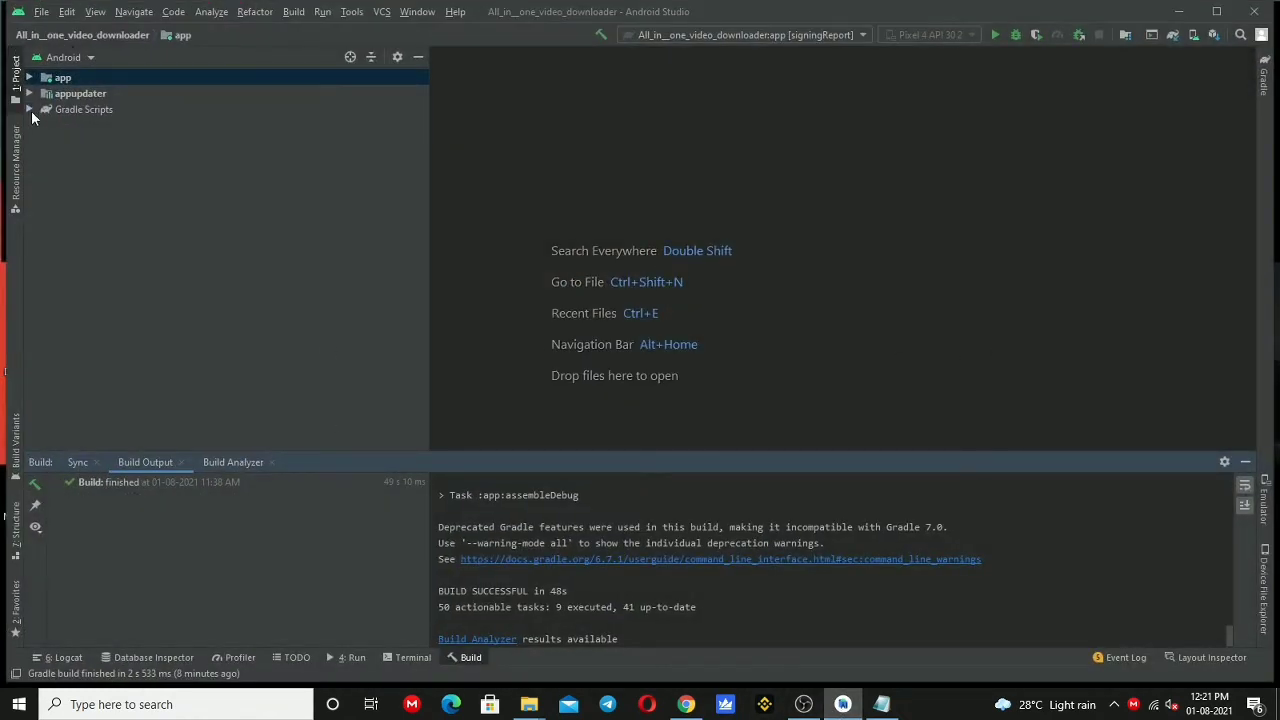
click(30, 109)
double_click(109, 140)
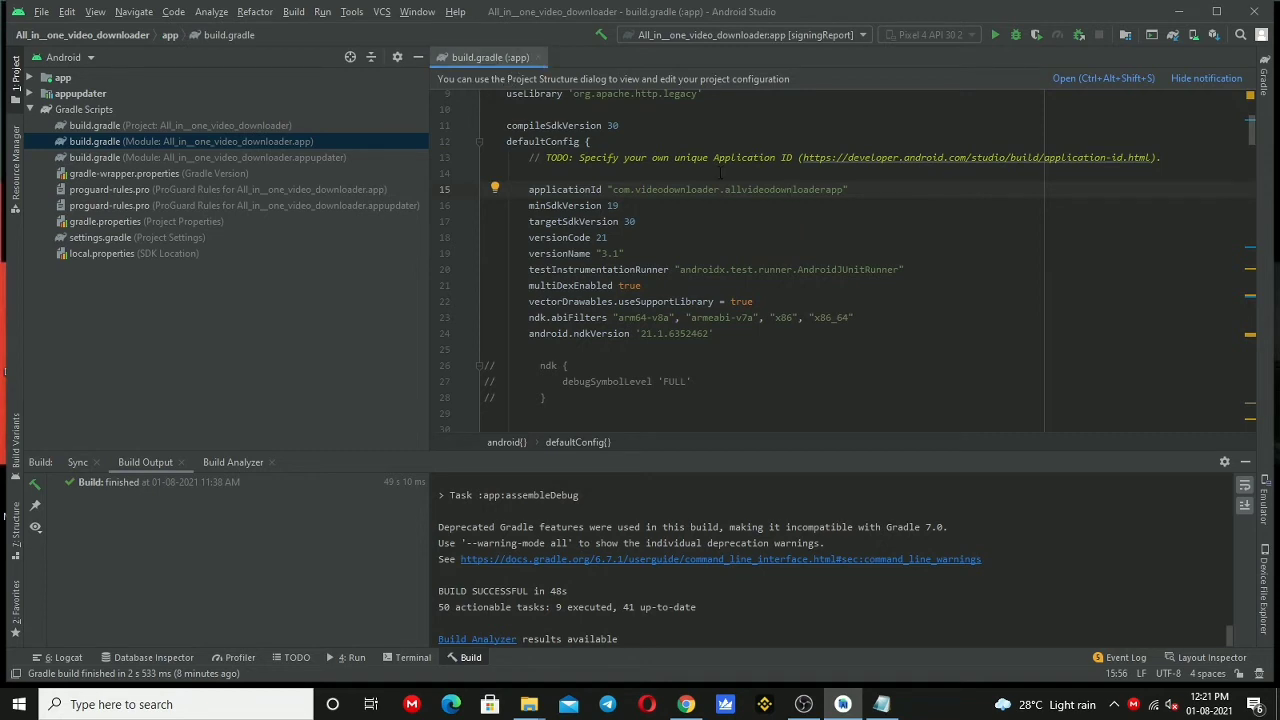
click(538, 58)
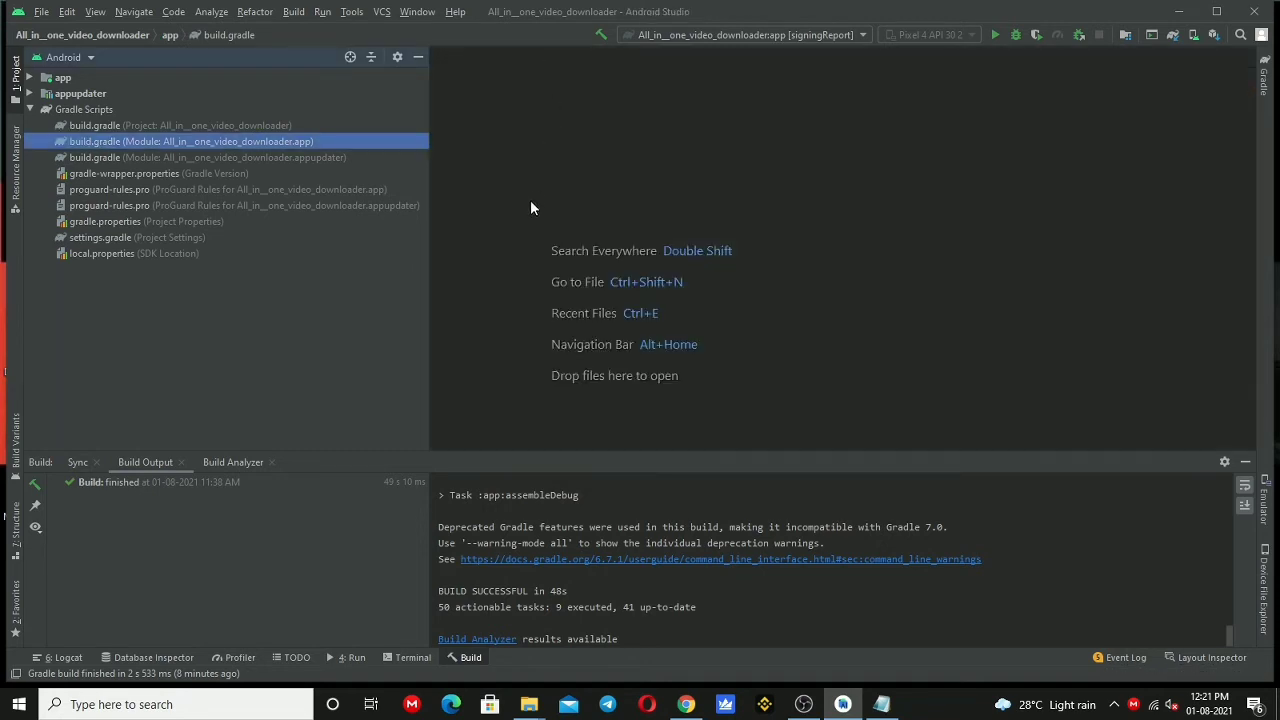
- Check google-services.json in the app folder, close it, and sync the project with the Gradle files from the Android project view
click(75, 57)
click(70, 78)
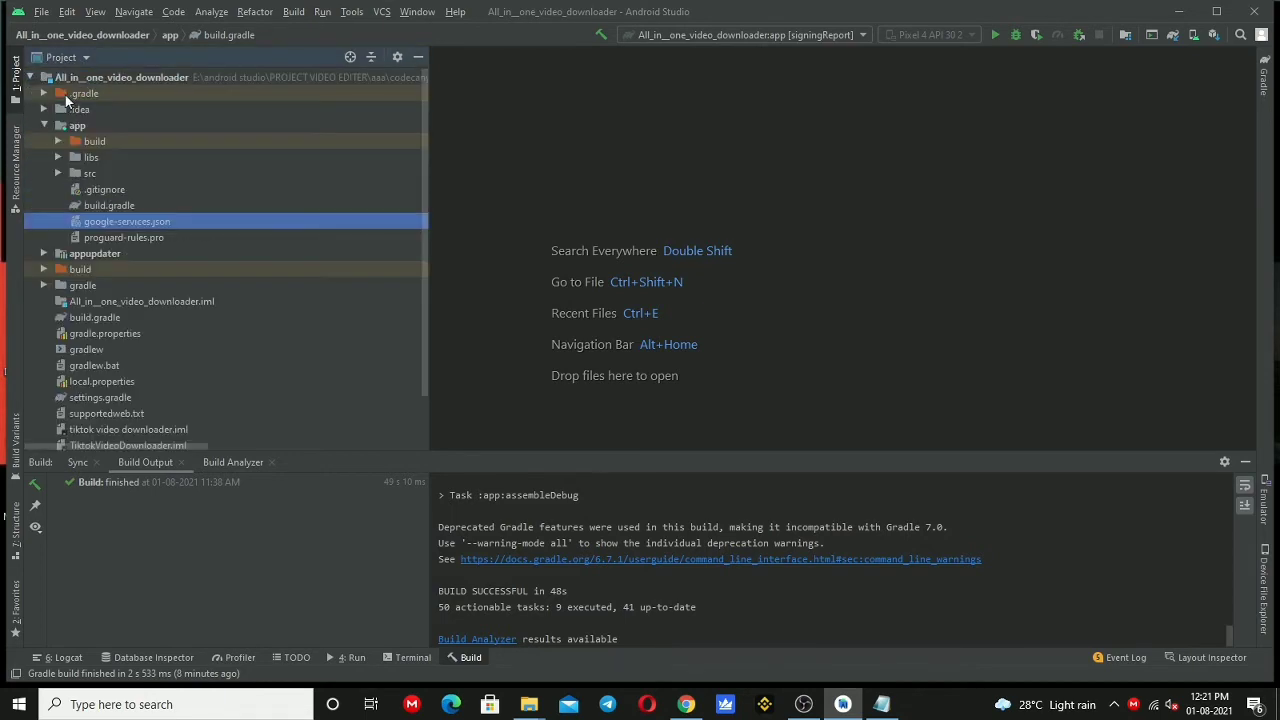
double_click(117, 217)
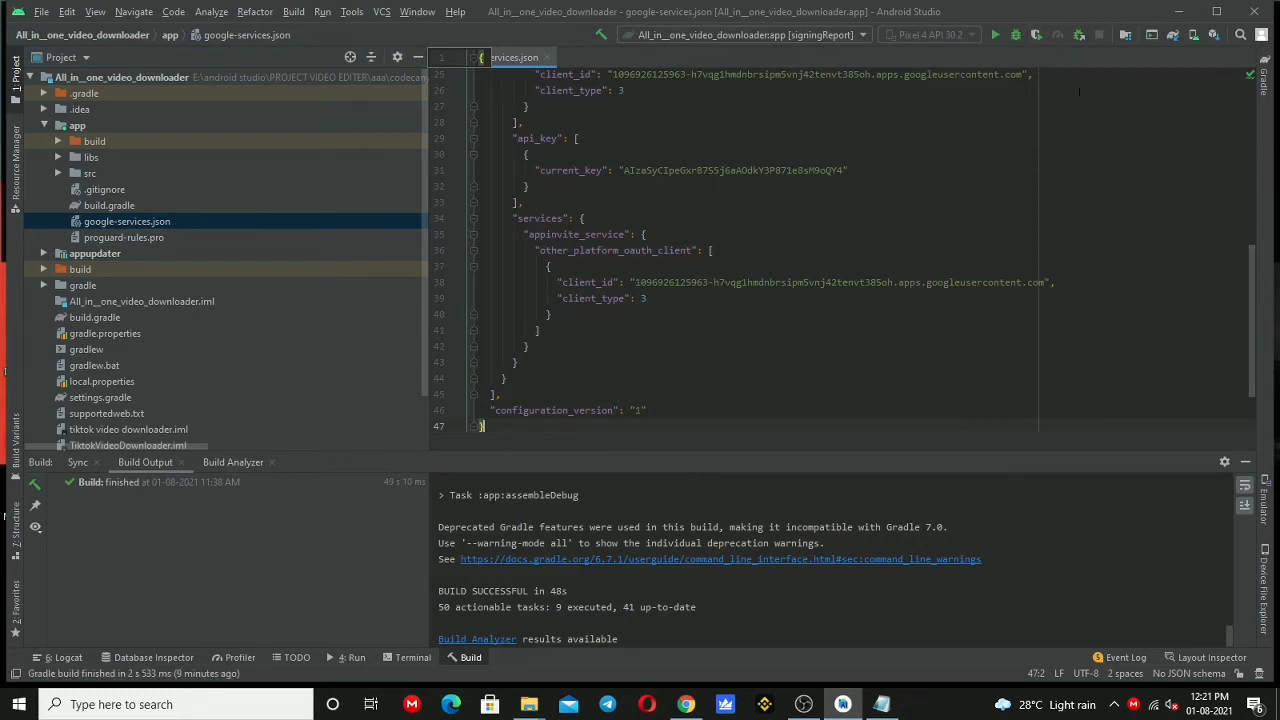
click(36, 77)
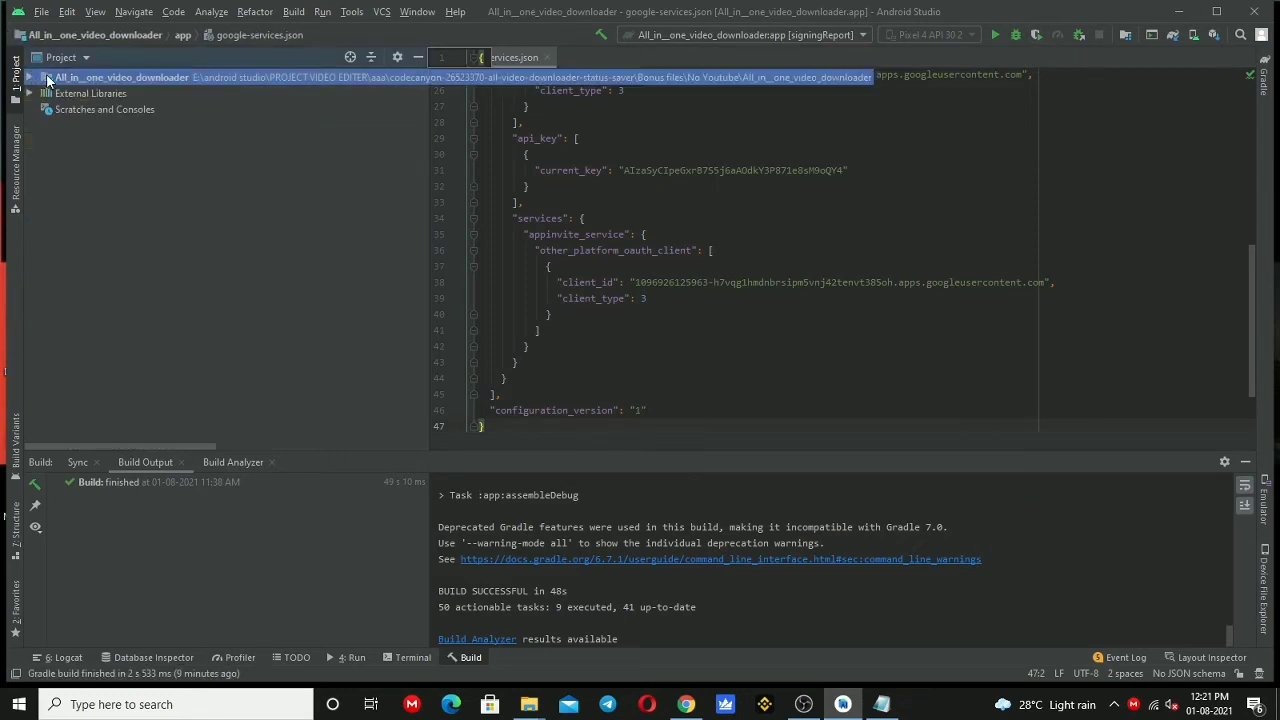
click(78, 58)
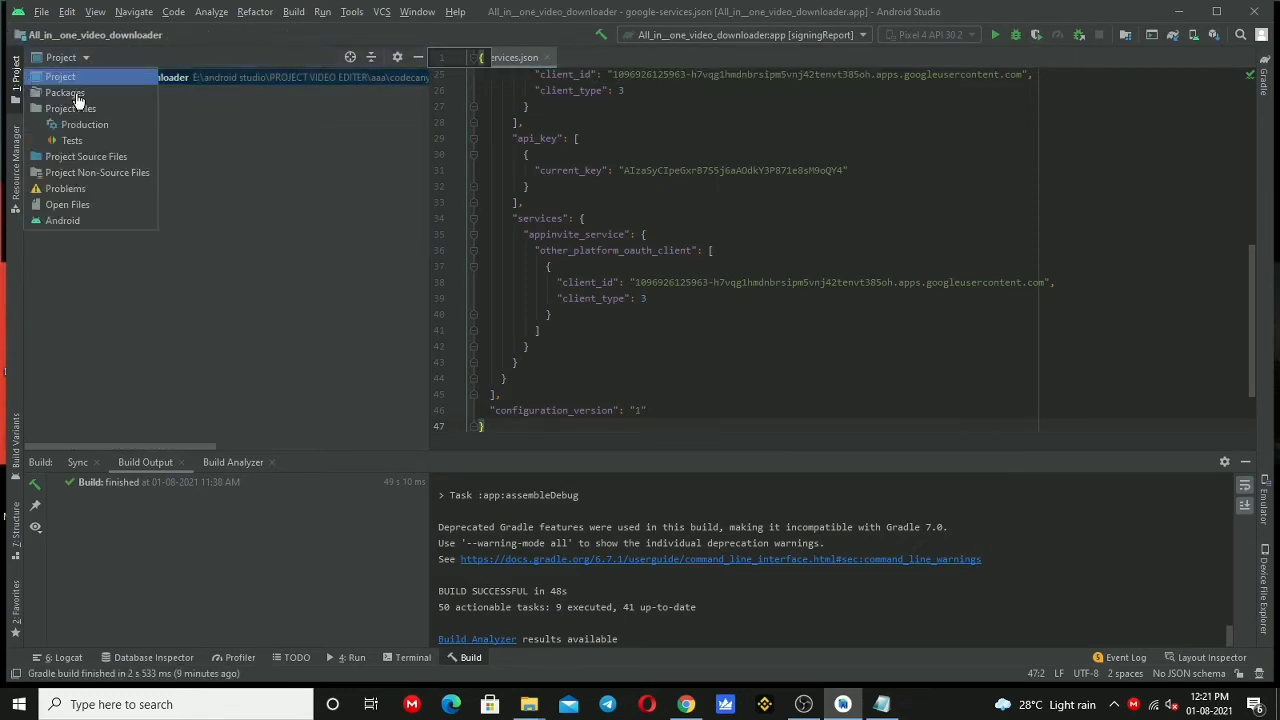
click(64, 221)
click(548, 57)
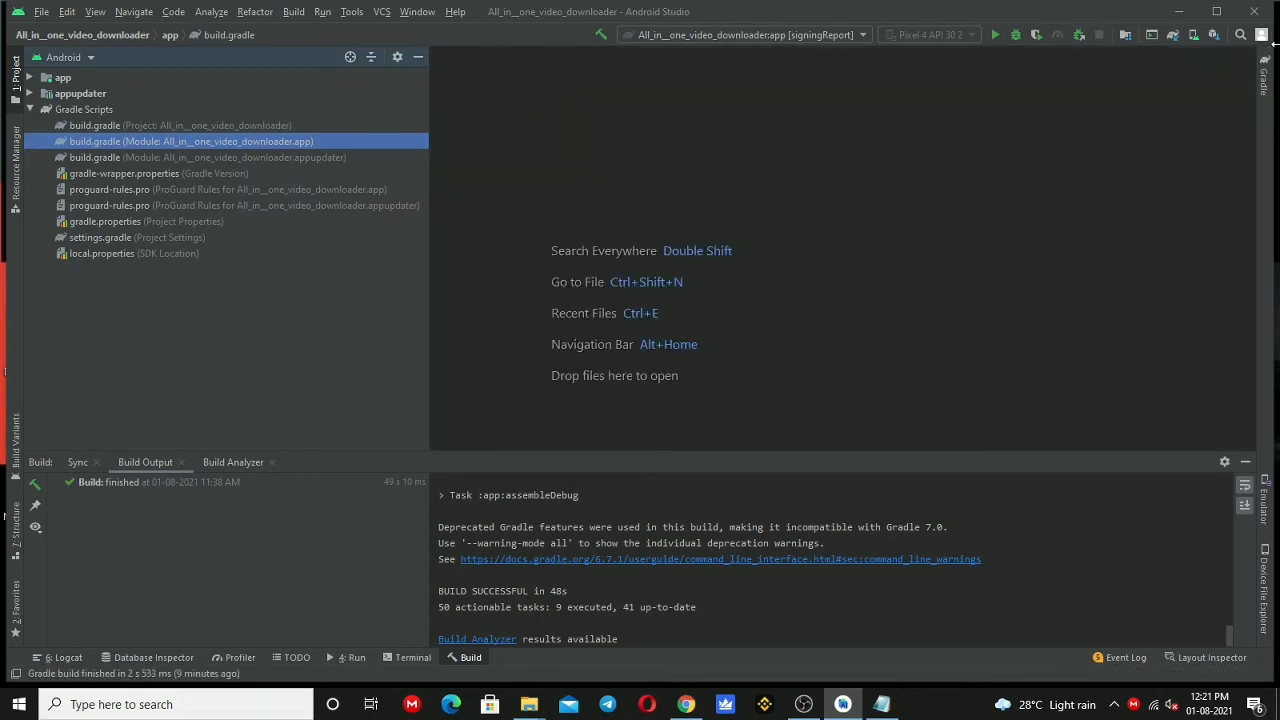
click(1176, 36)
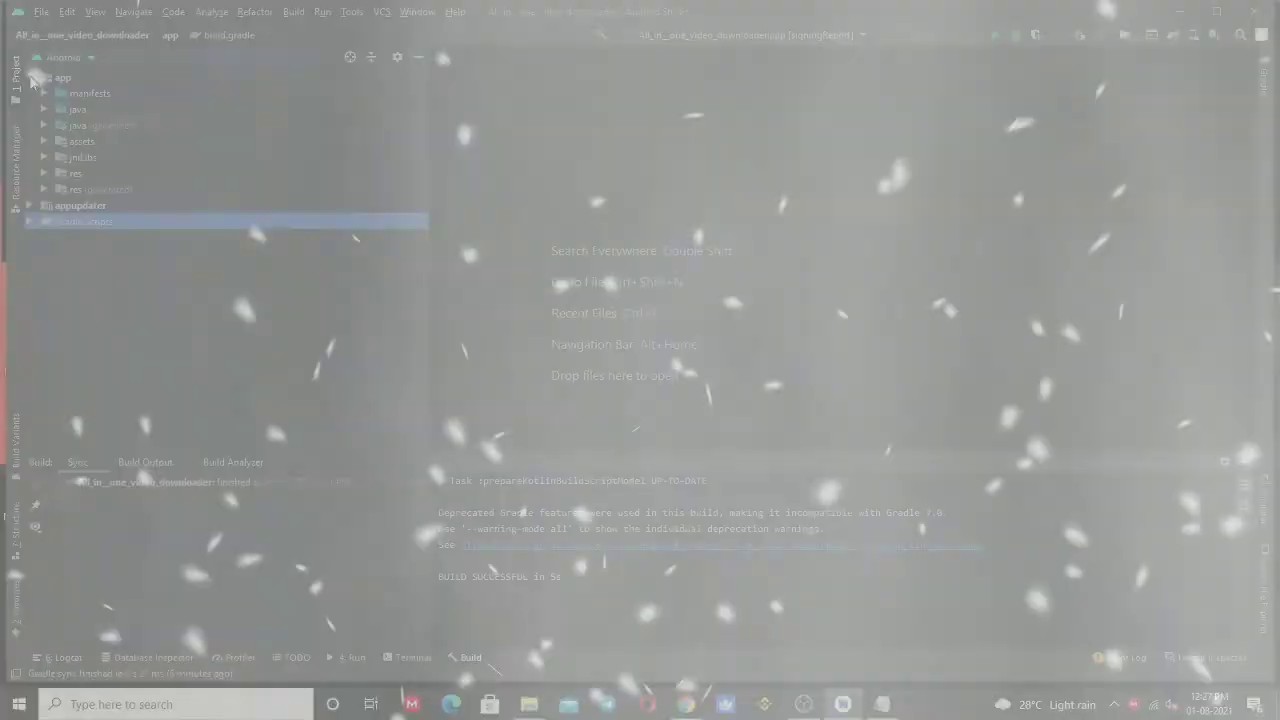
- Open the default strings.xml under res/values and select the OneSignal app ID value in the onsignalappid string
click(43, 172)
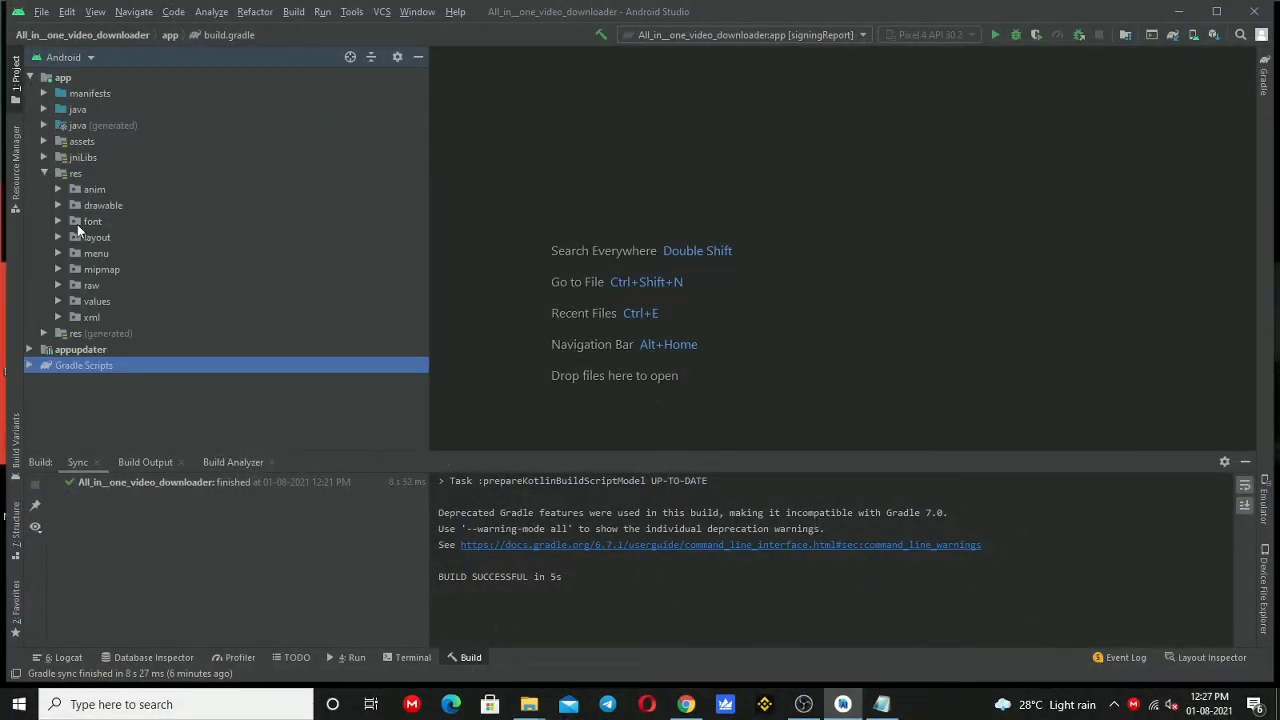
click(56, 312)
click(56, 312)
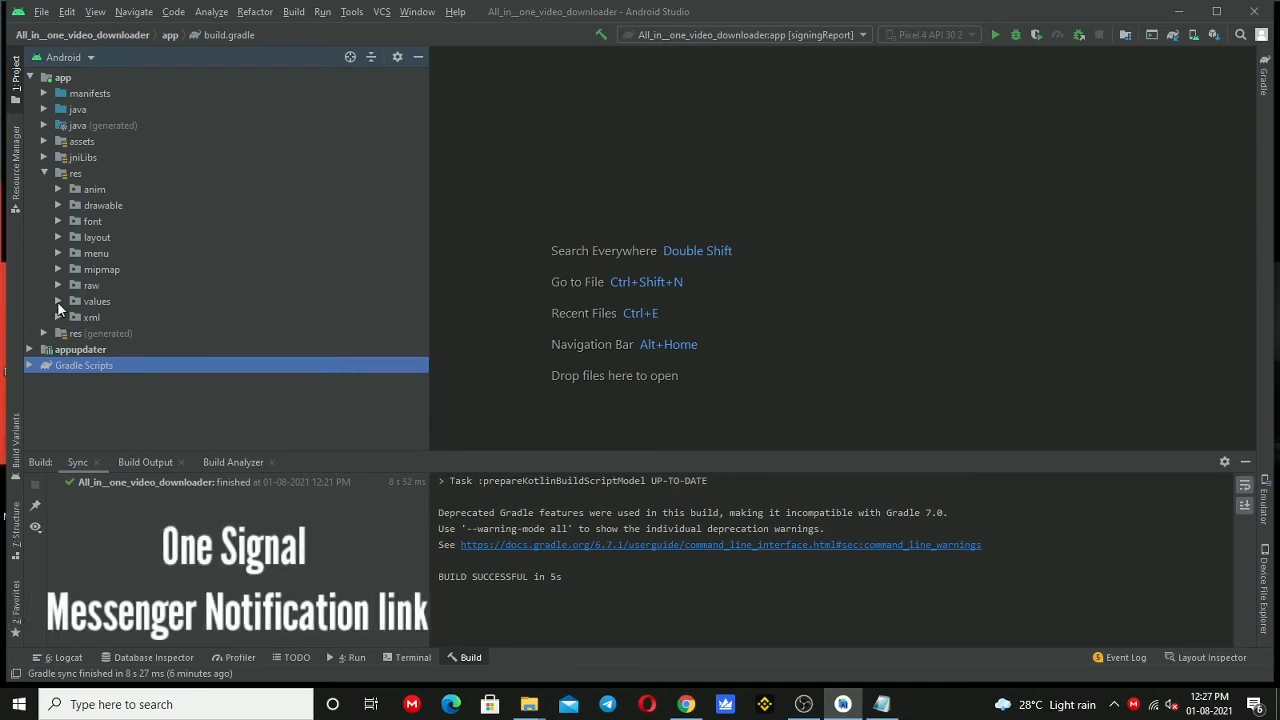
click(57, 301)
click(124, 320)
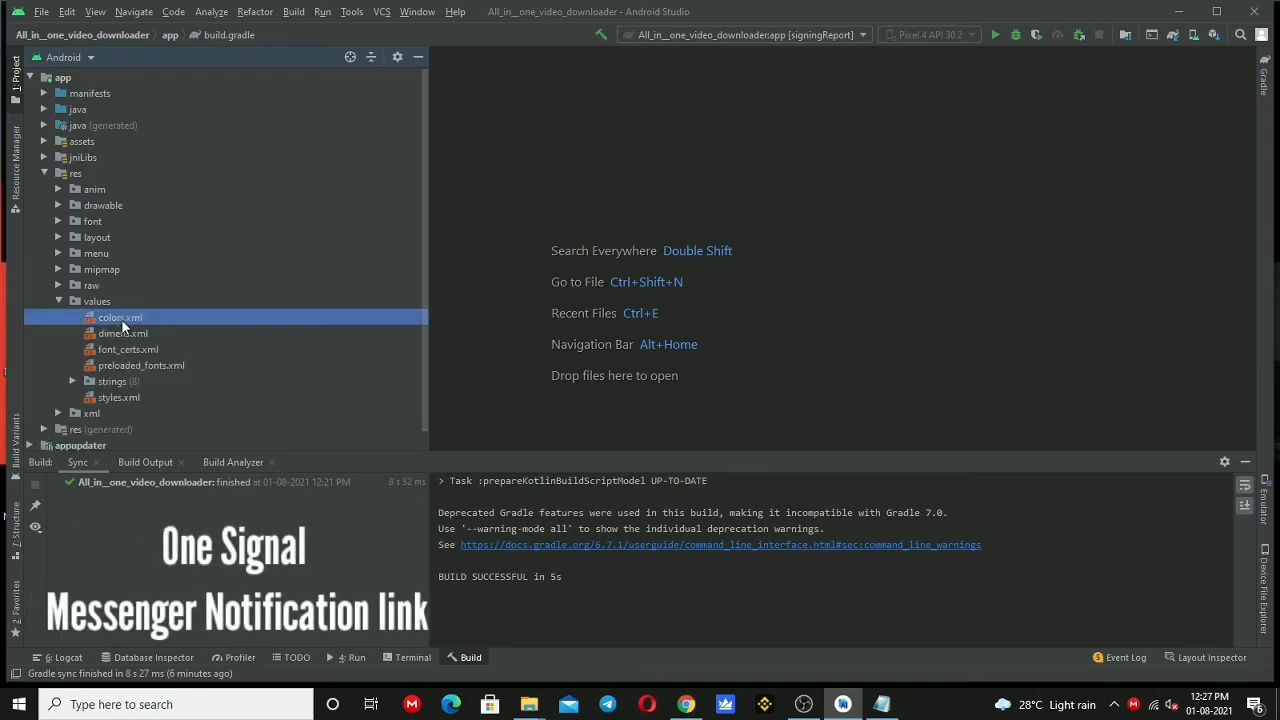
double_click(60, 301)
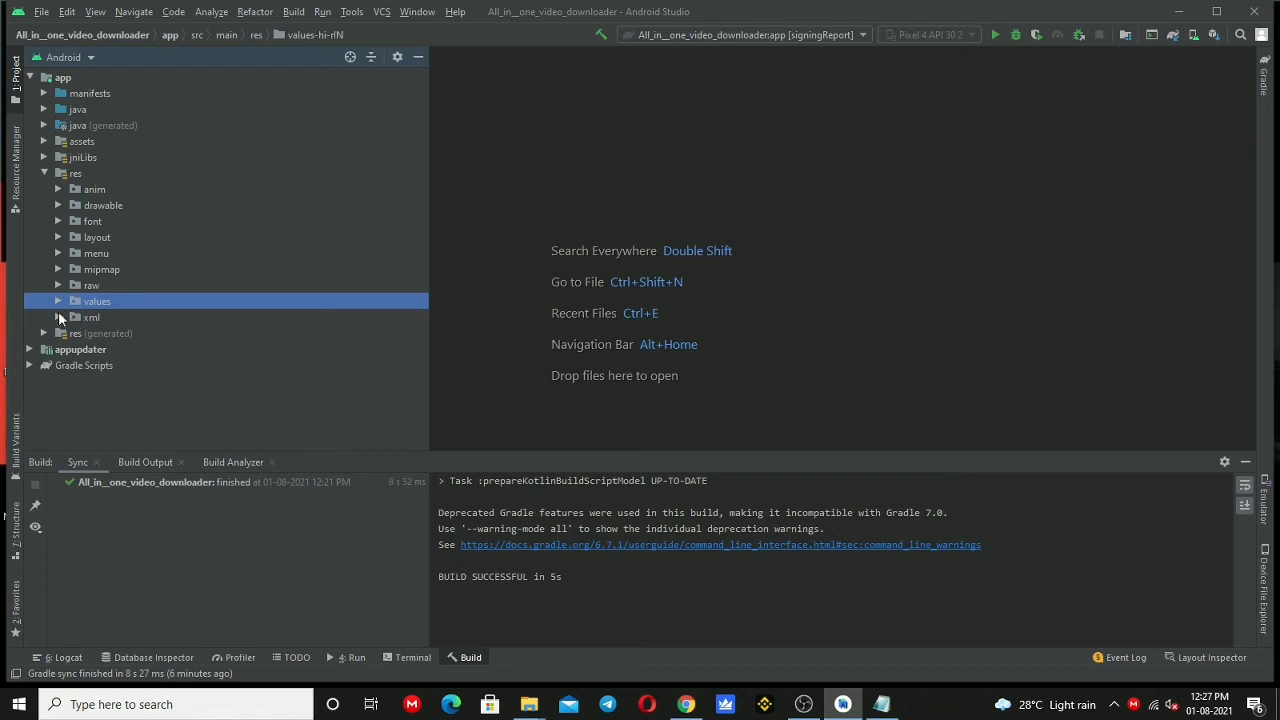
click(58, 302)
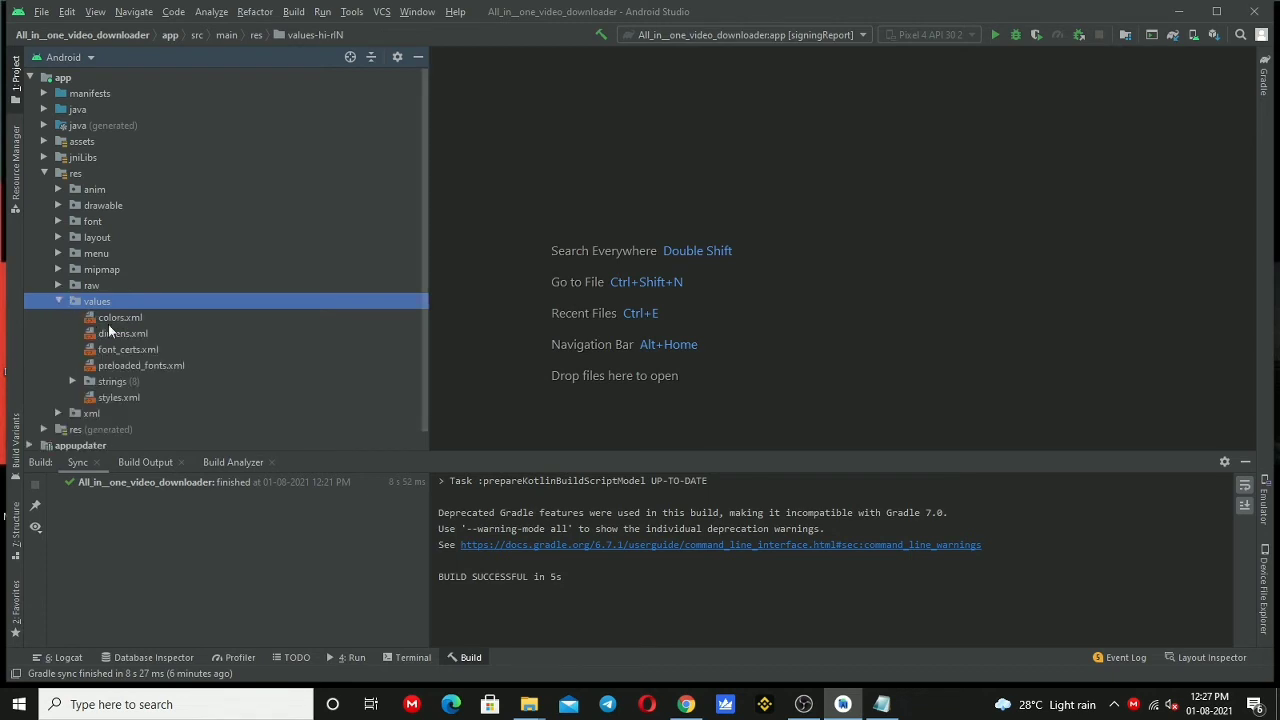
click(71, 381)
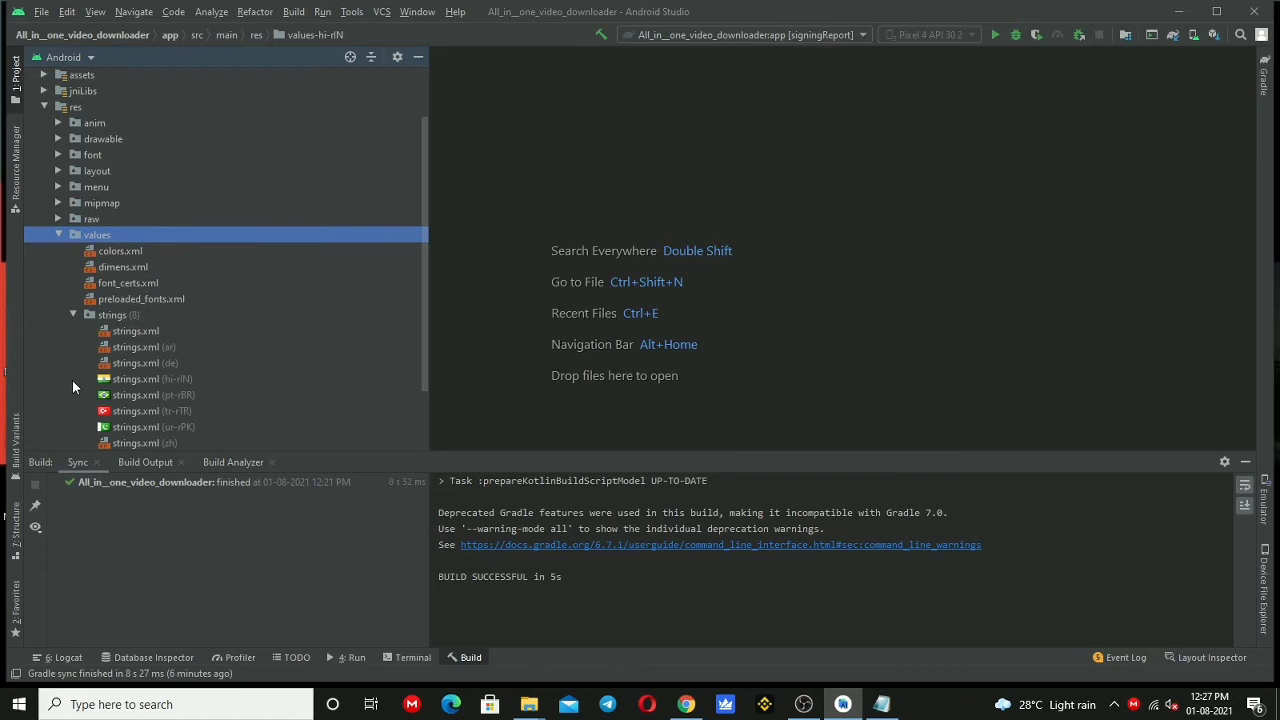
double_click(133, 332)
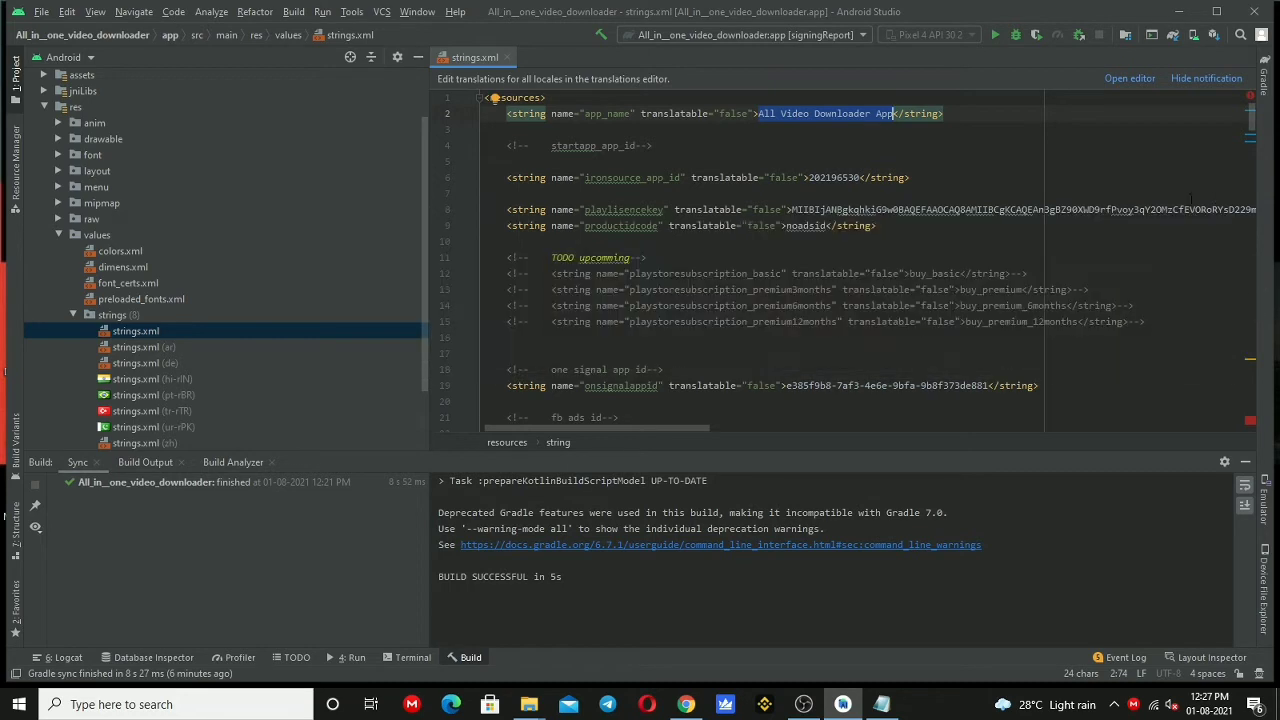
click(1255, 145)
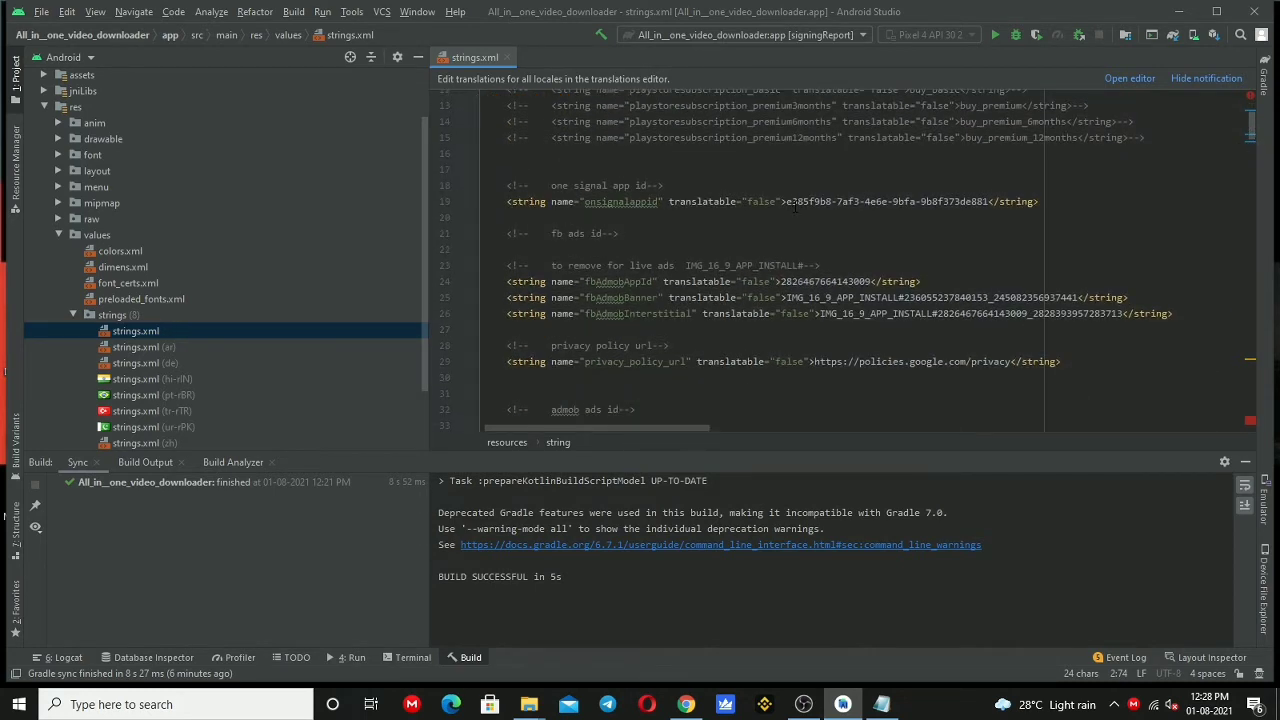
drag(786, 201, 989, 201)
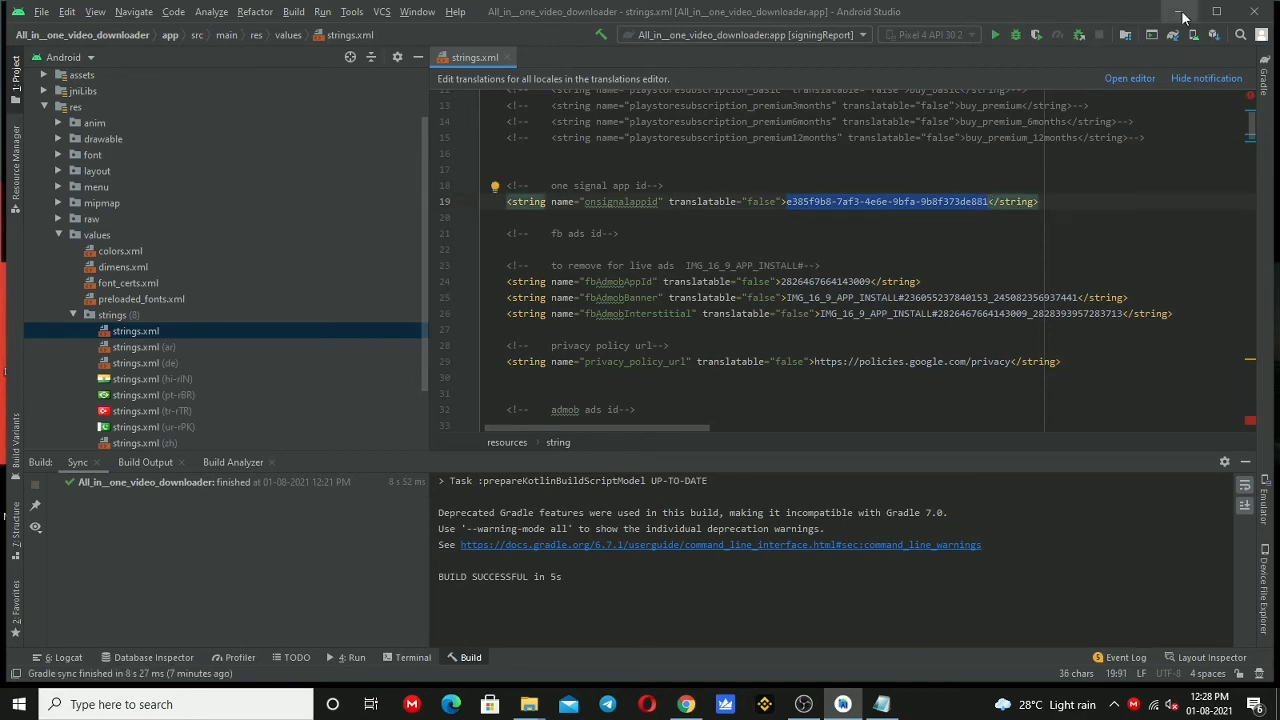
- Switch to Chrome, open onesignal.com and sign up with a Google account
click(687, 704)
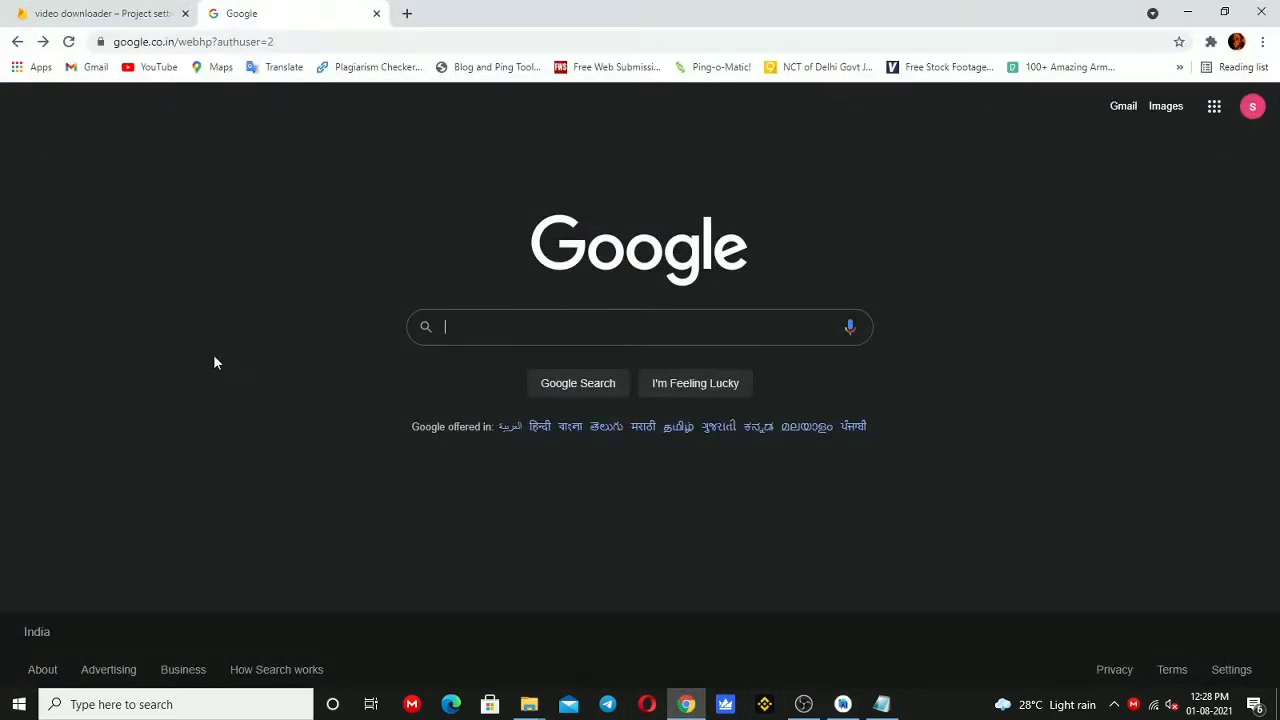
click(509, 329)
click(471, 361)
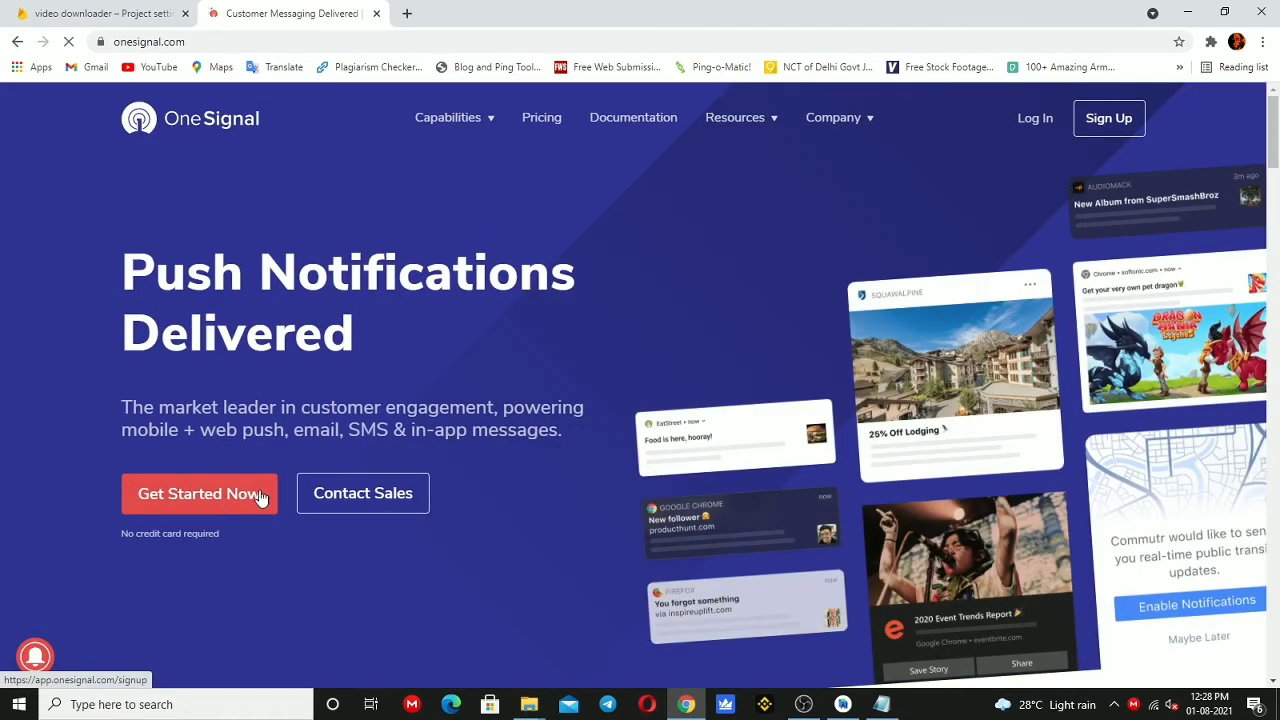
click(262, 497)
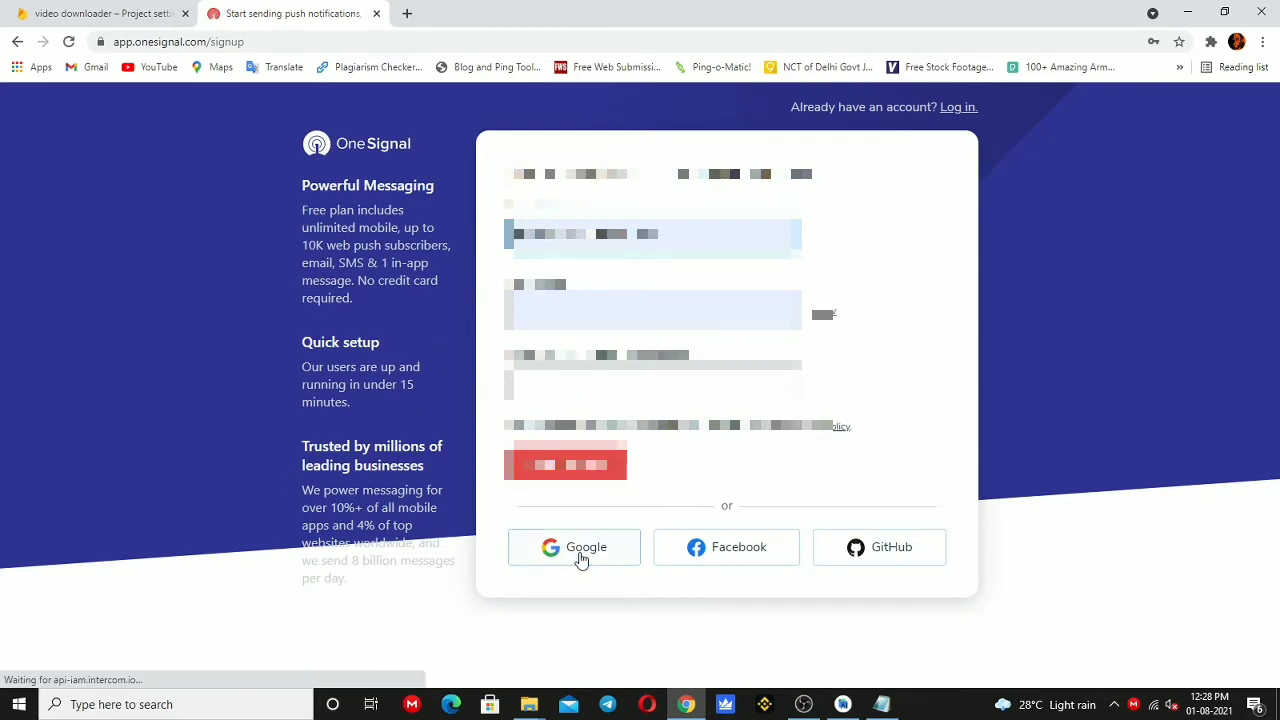
click(582, 560)
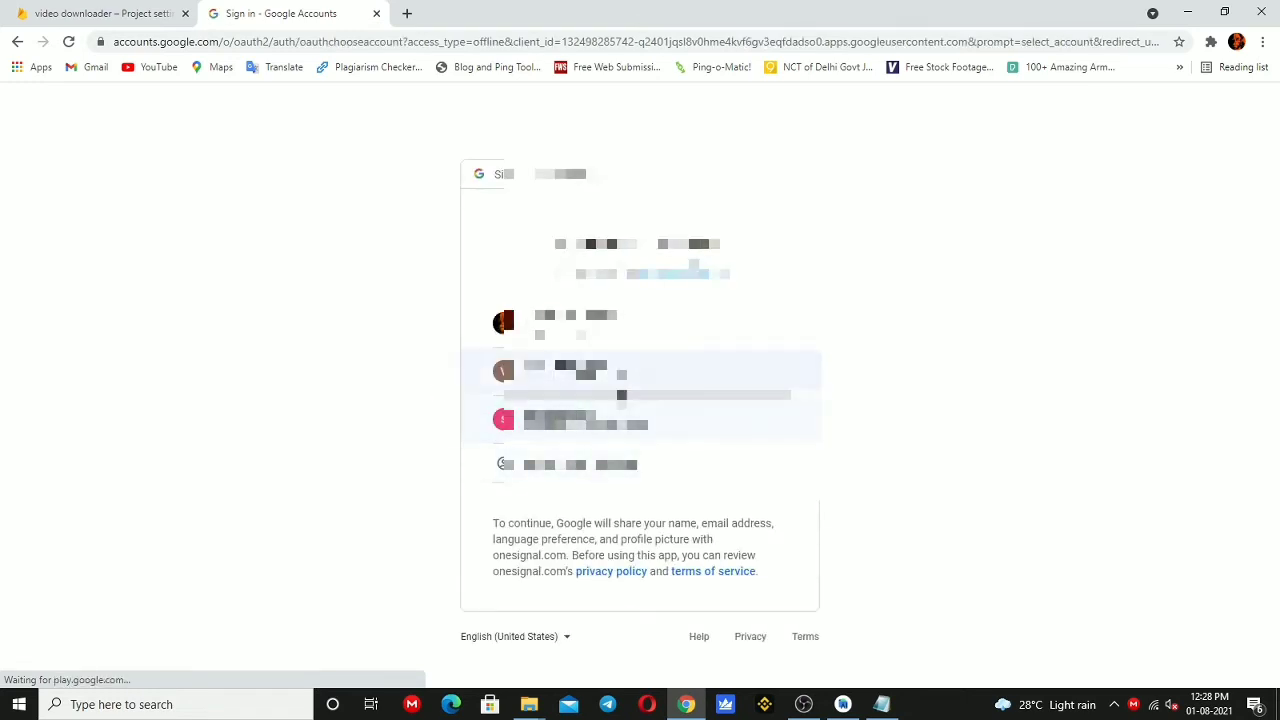
click(601, 395)
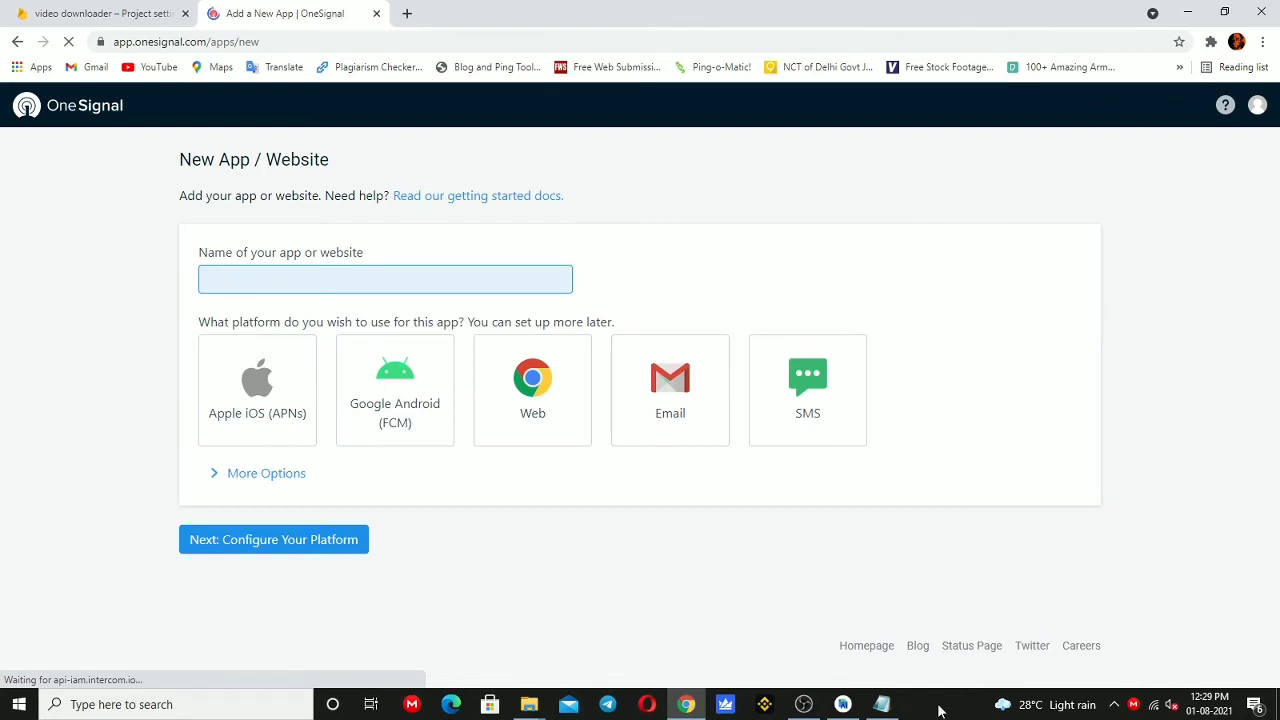
- Create a OneSignal app for Google Android (FCM) named ">All Video Downloader App", copying the name from strings.xml in Android Studio
click(843, 704)
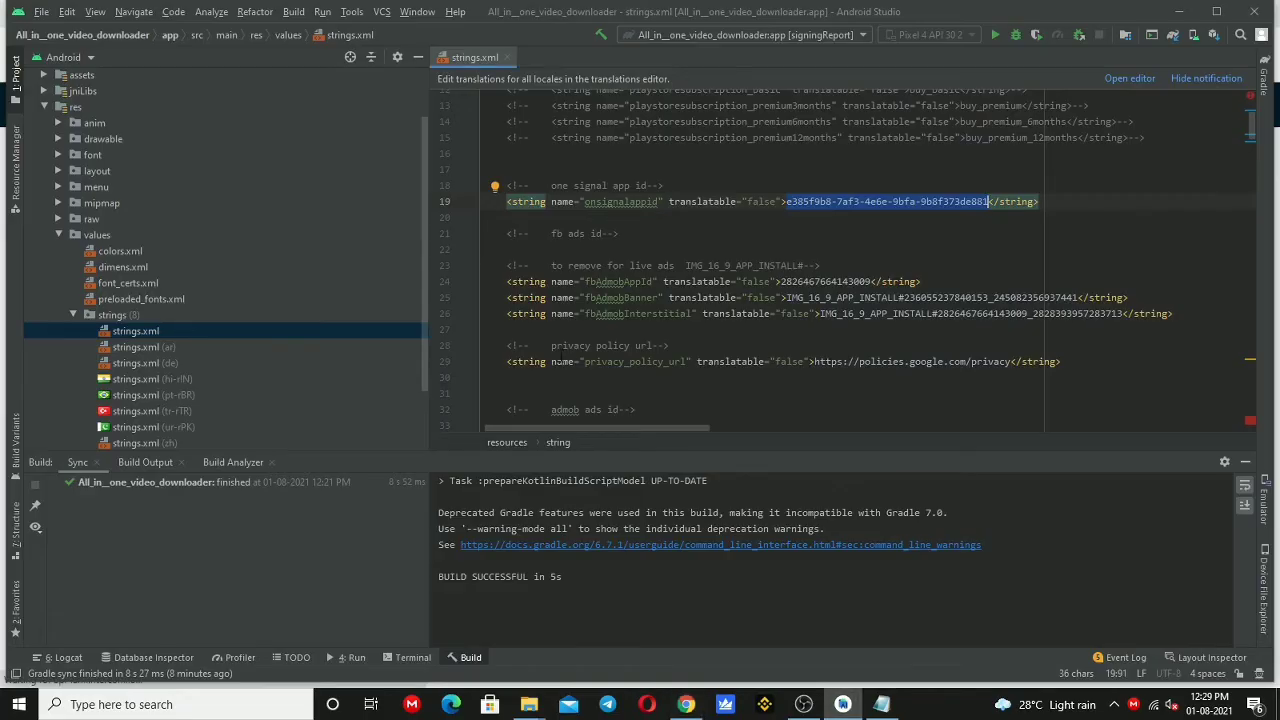
scroll(1255, 135, up, 4)
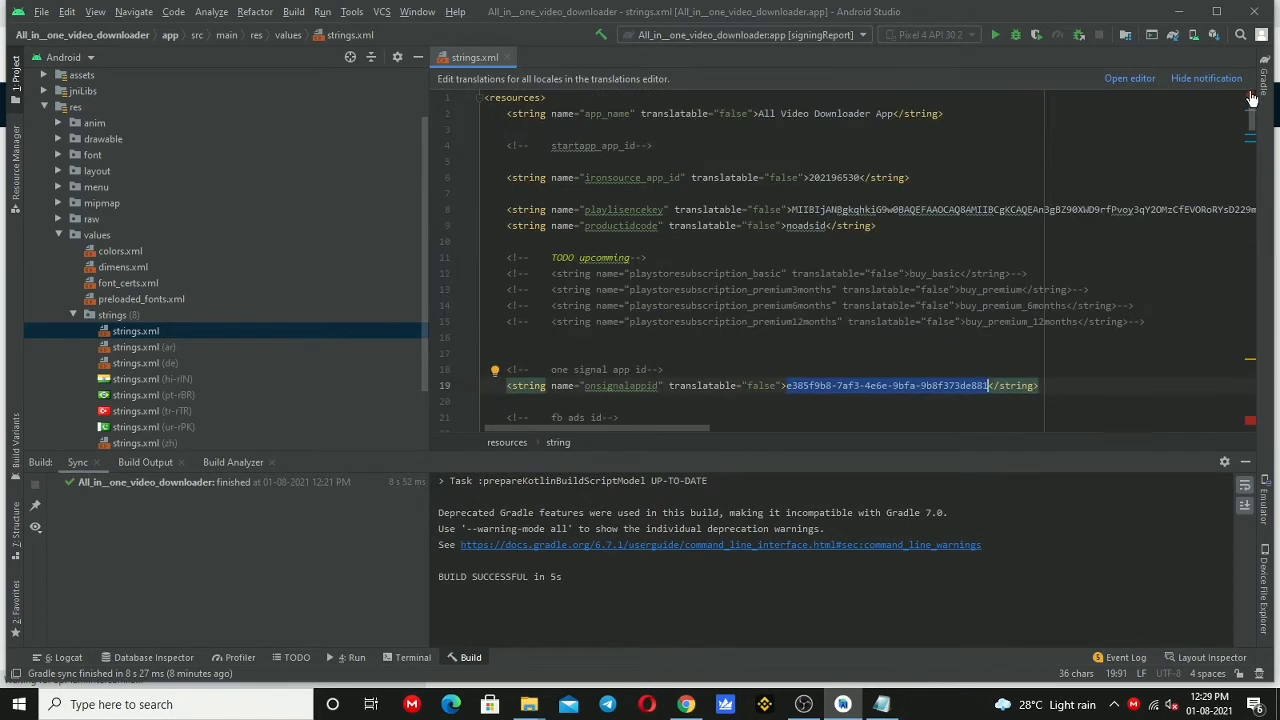
drag(754, 113, 899, 113)
key(ctrl+c)
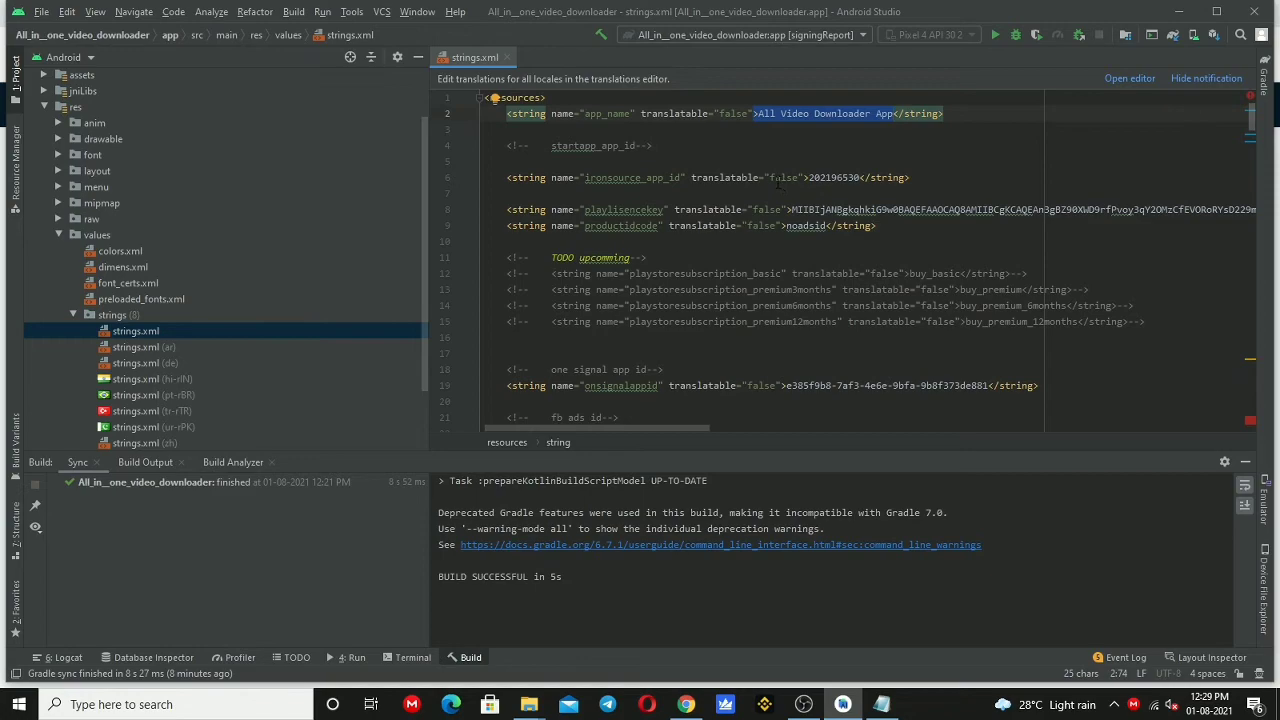
click(1180, 12)
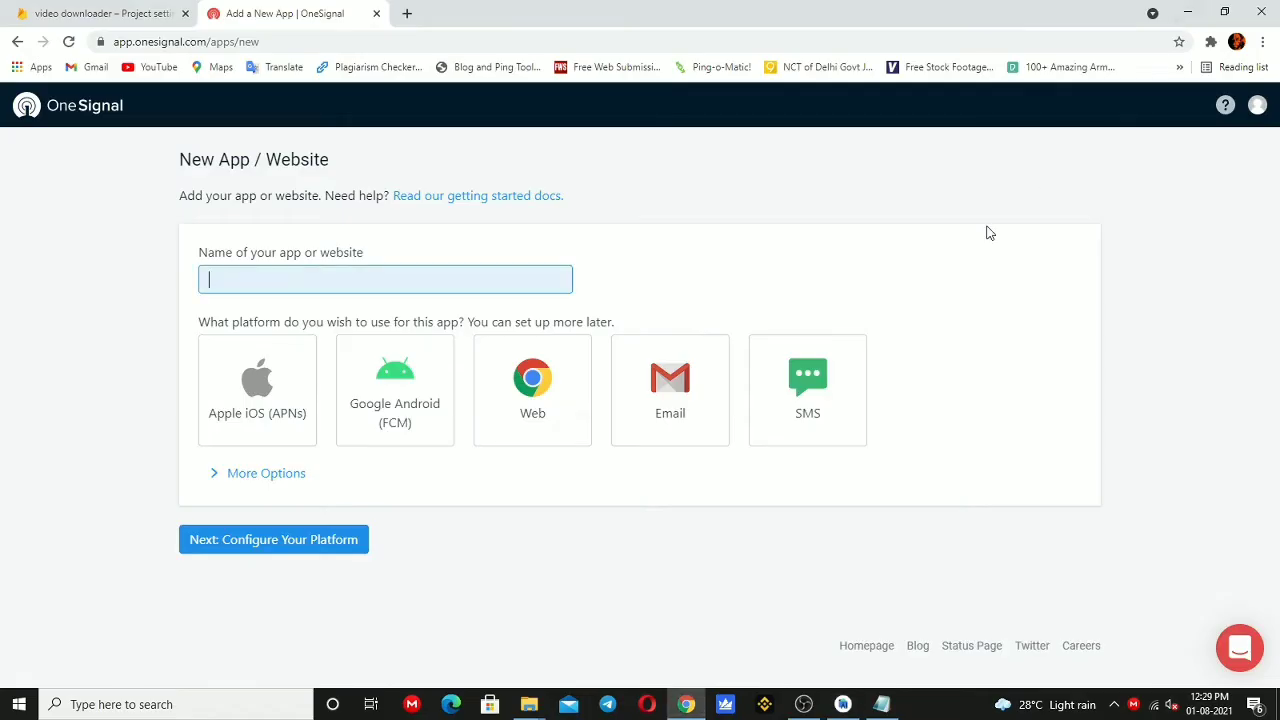
click(288, 270)
key(ctrl+v)
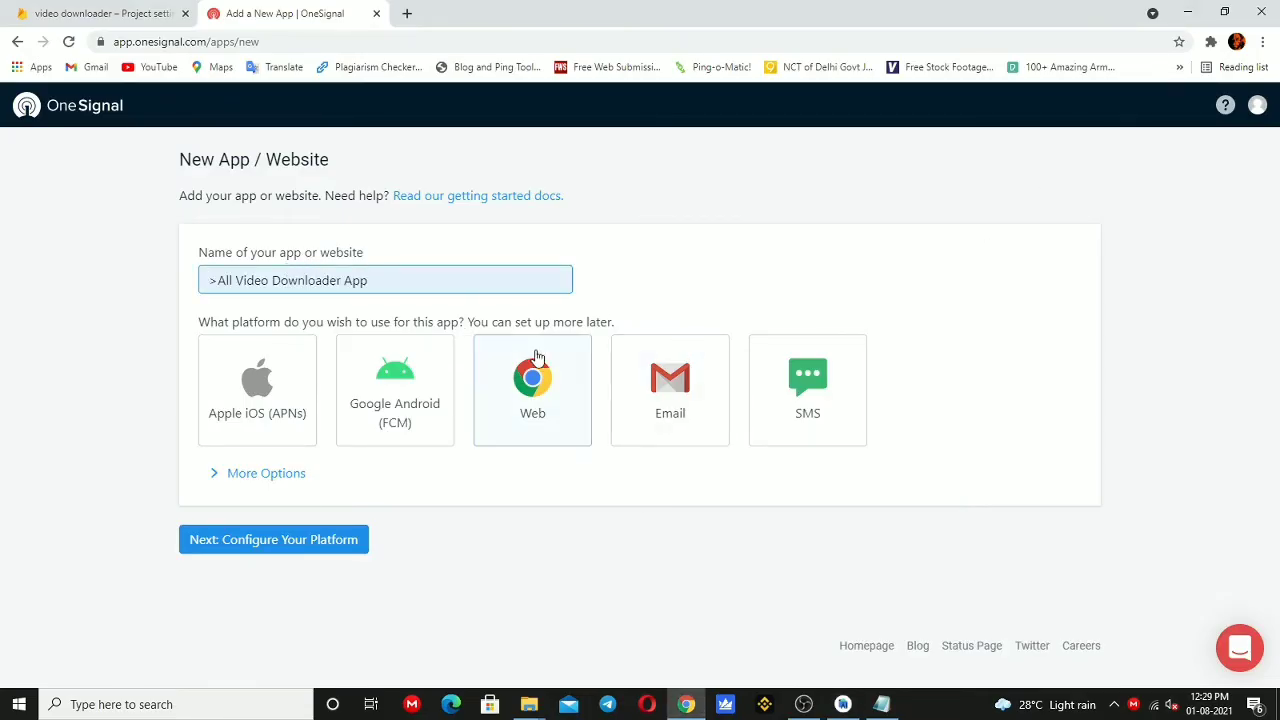
click(418, 438)
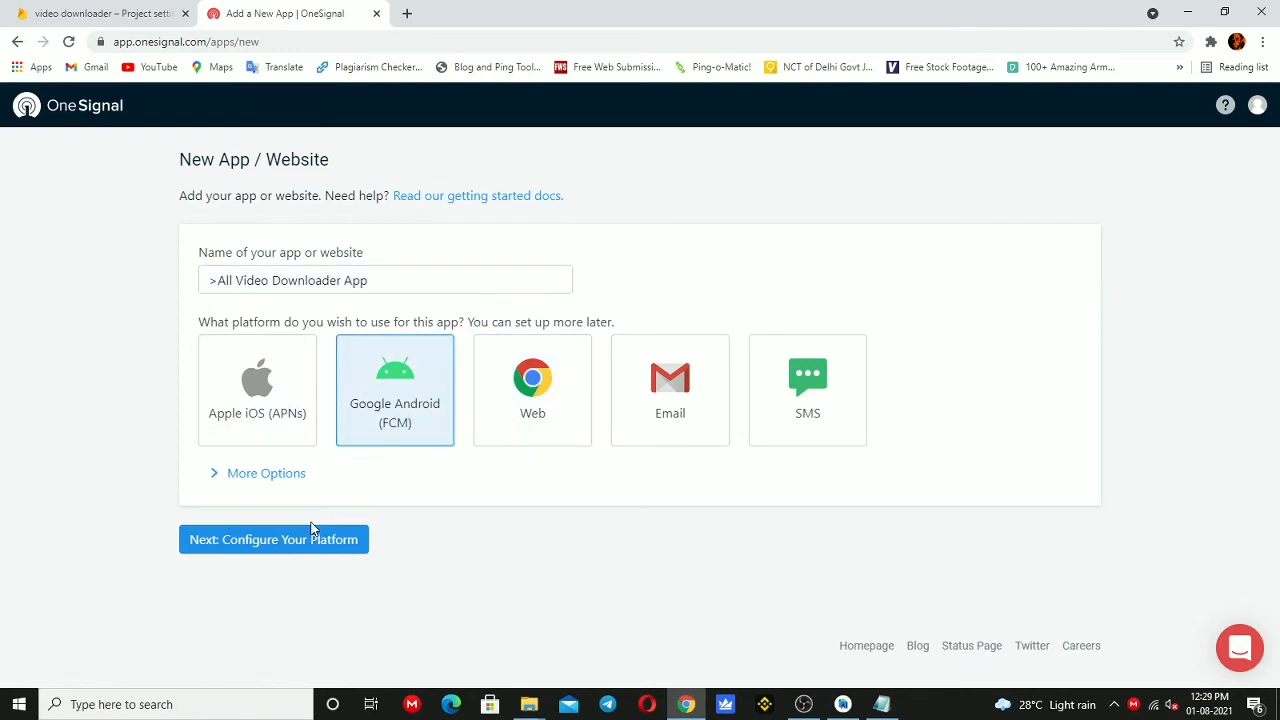
click(287, 547)
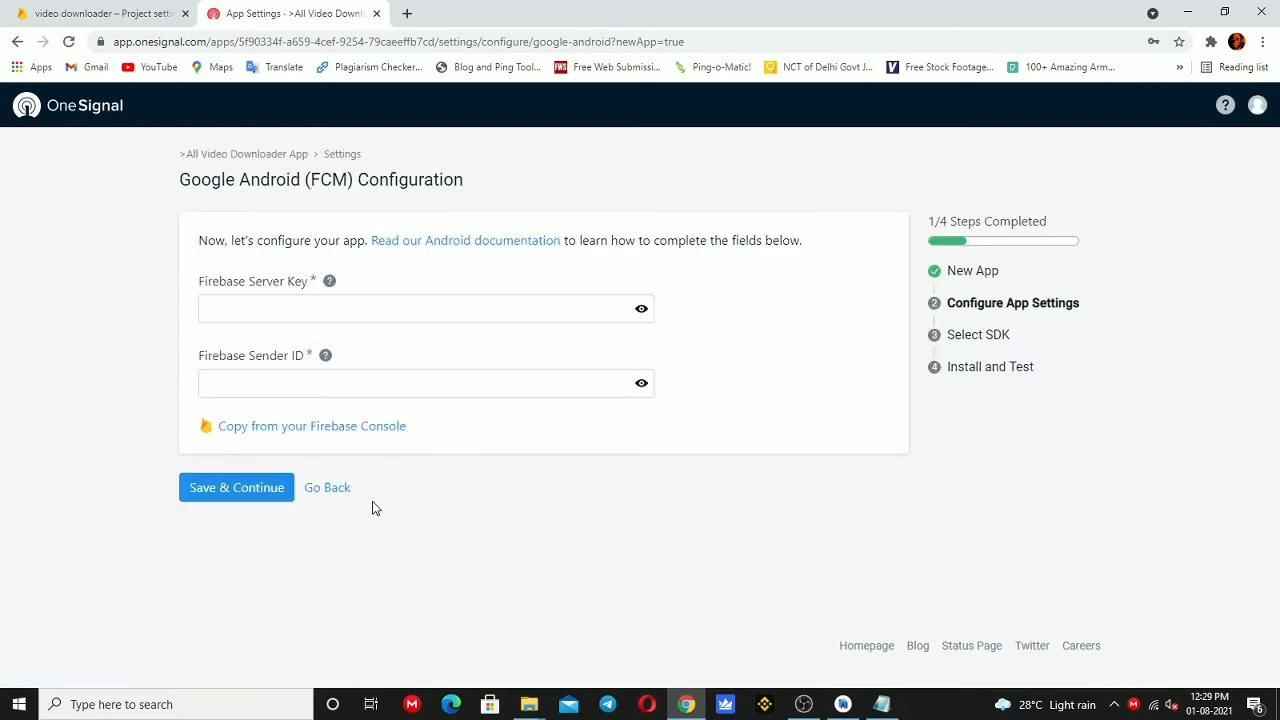
- Copy the server key from Firebase's Cloud Messaging settings and paste it as the Firebase Server Key in the OneSignal configuration
click(273, 312)
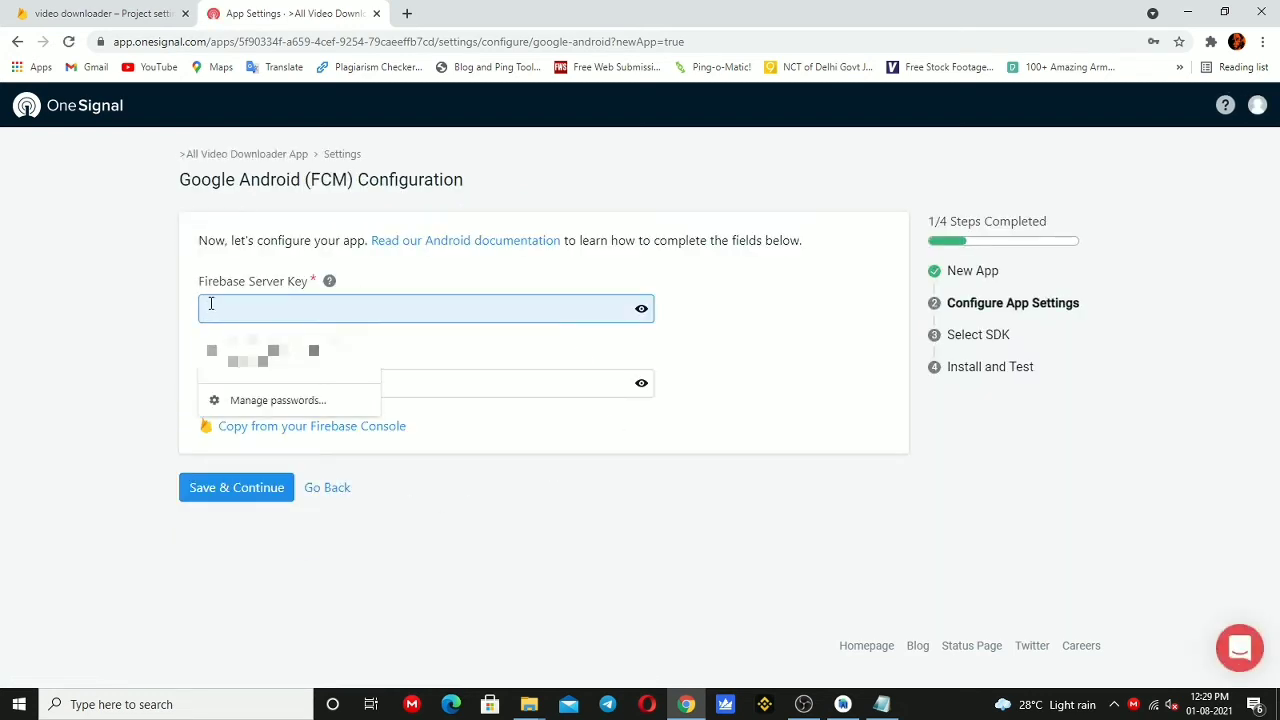
click(408, 587)
click(110, 13)
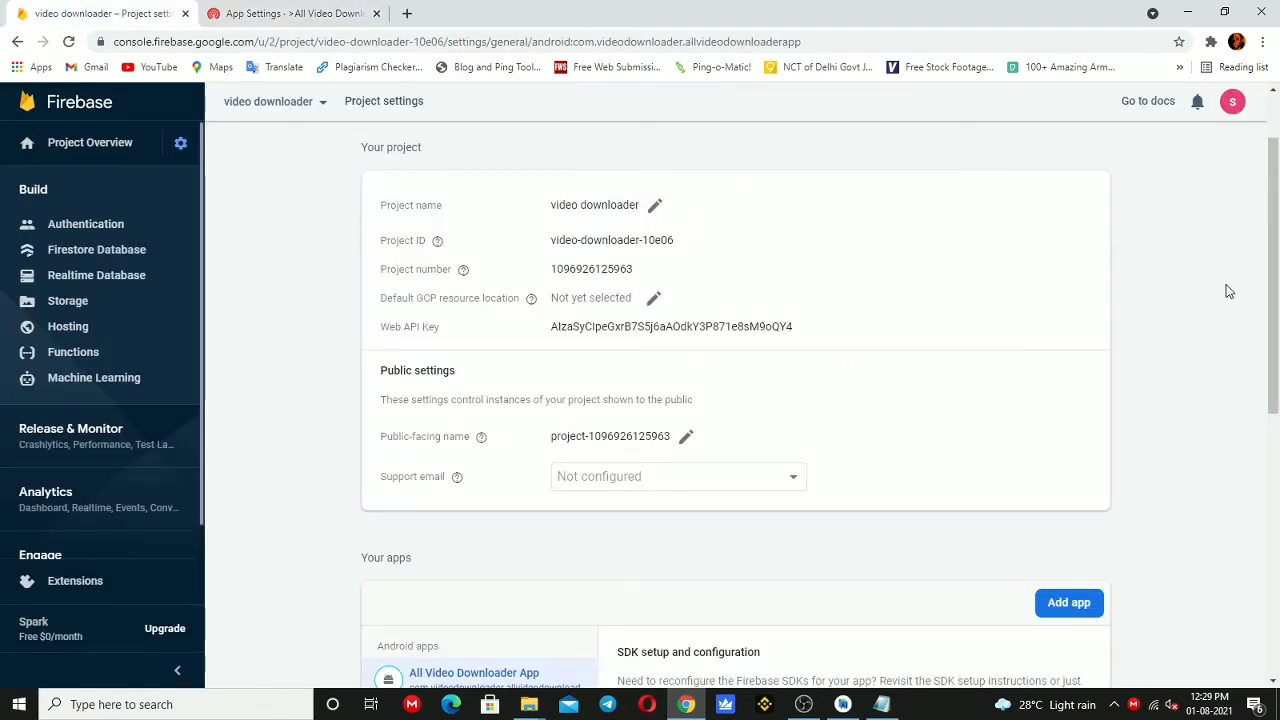
scroll(1050, 300, up, 1)
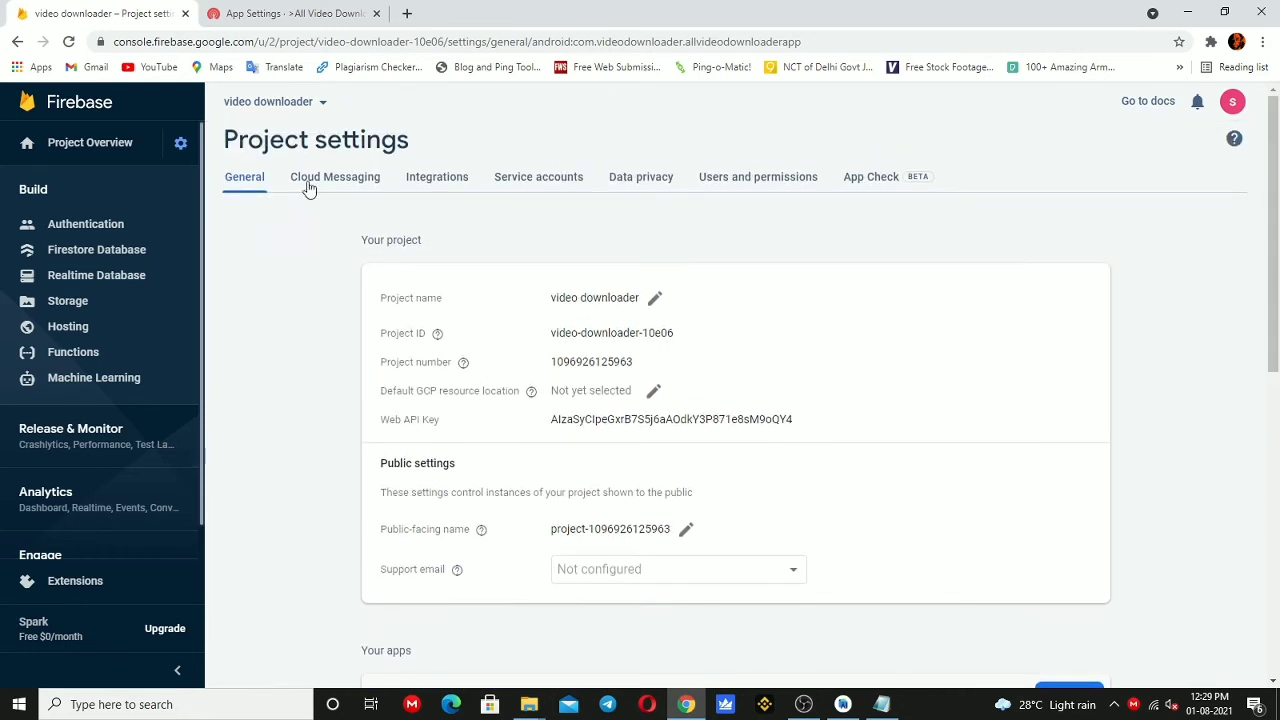
click(309, 189)
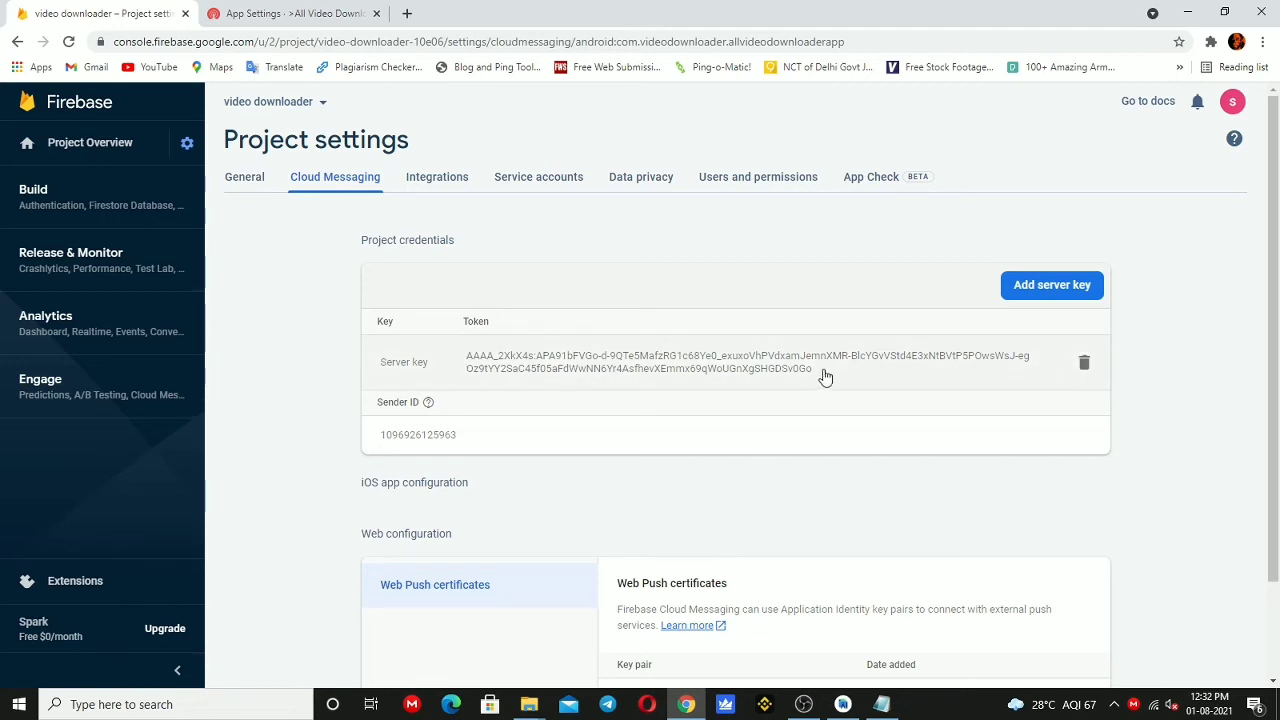
drag(823, 374, 457, 360)
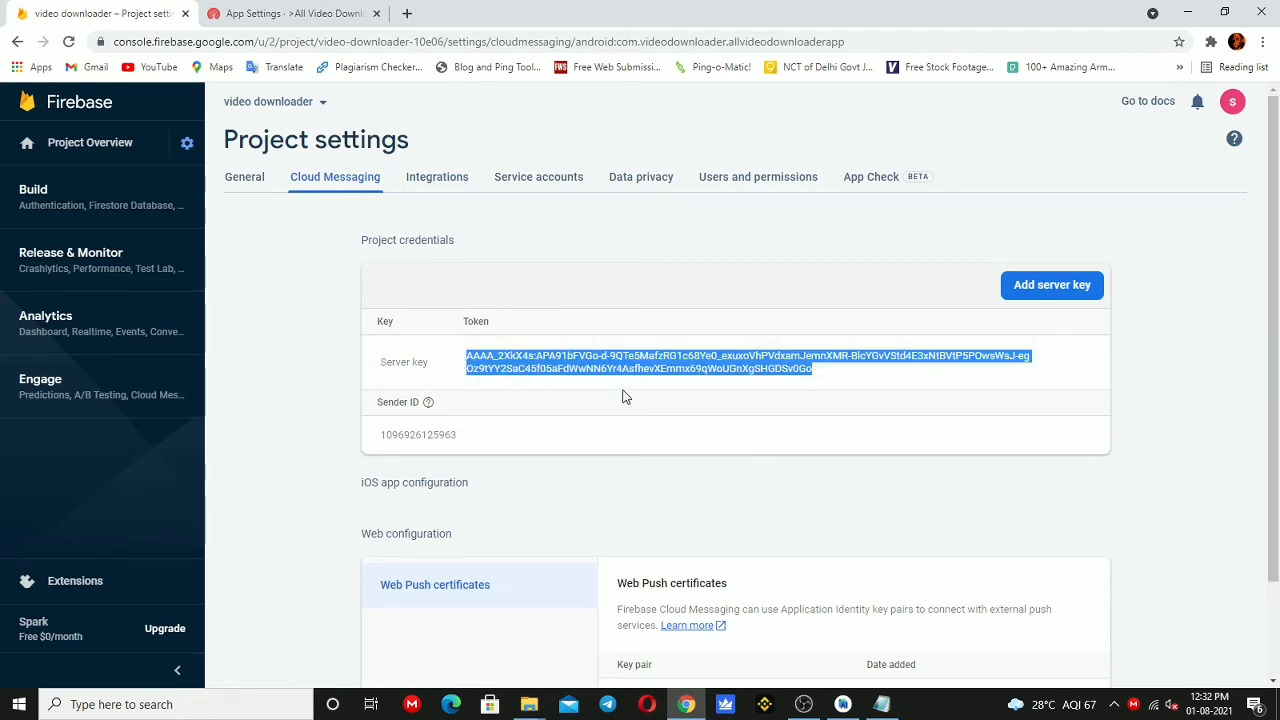
click(362, 13)
click(259, 313)
key(ctrl+v)
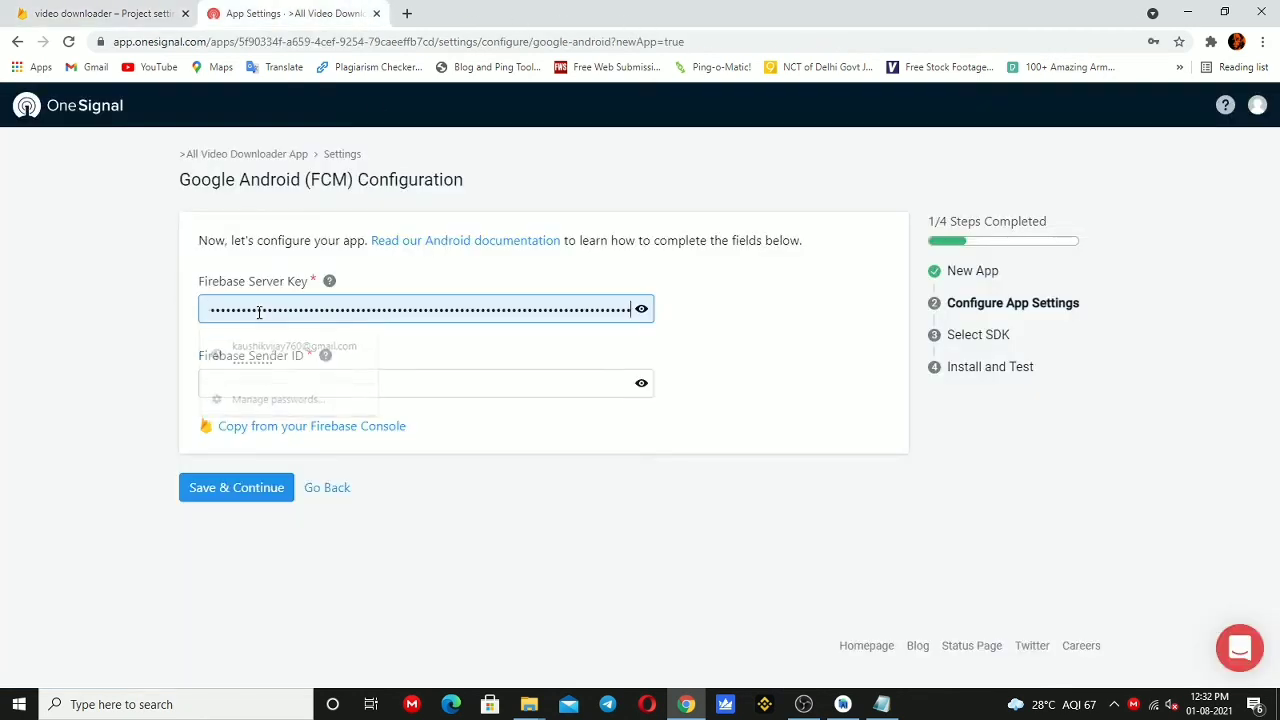
- Copy the sender ID from Firebase's Cloud Messaging settings into OneSignal's Firebase Sender ID, then save the FCM configuration and continue
drag(251, 357, 300, 357)
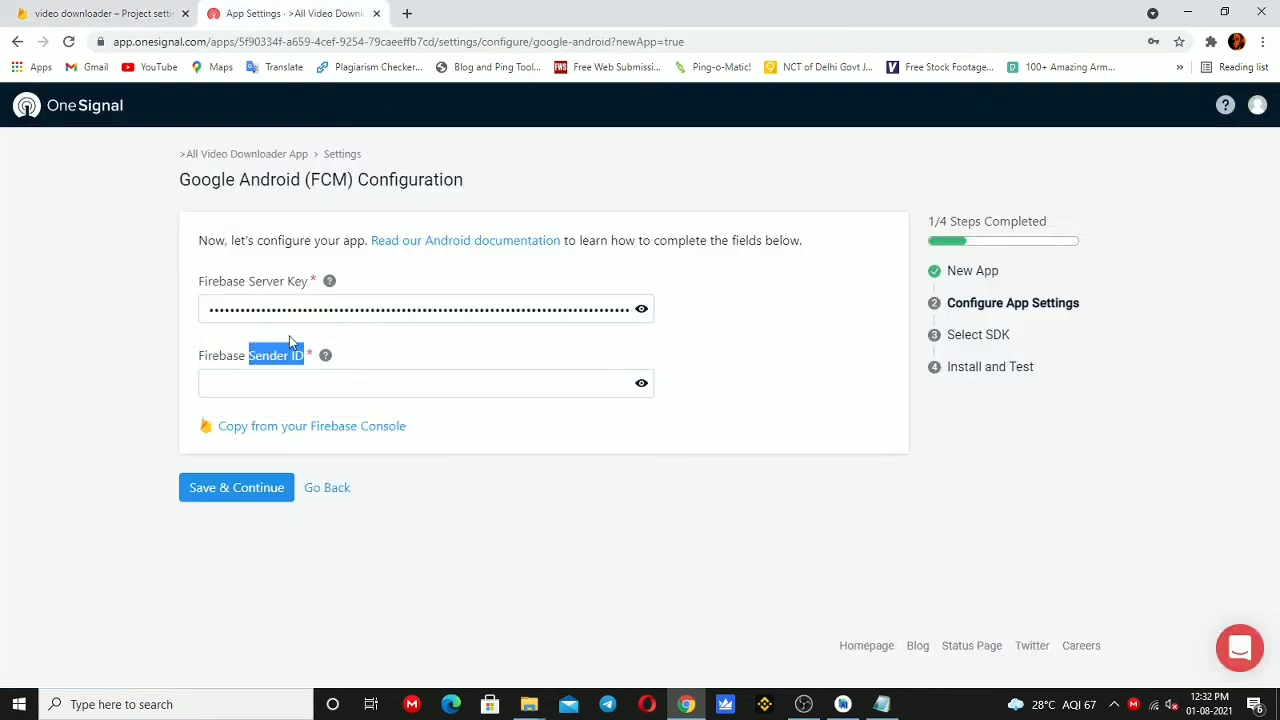
click(125, 13)
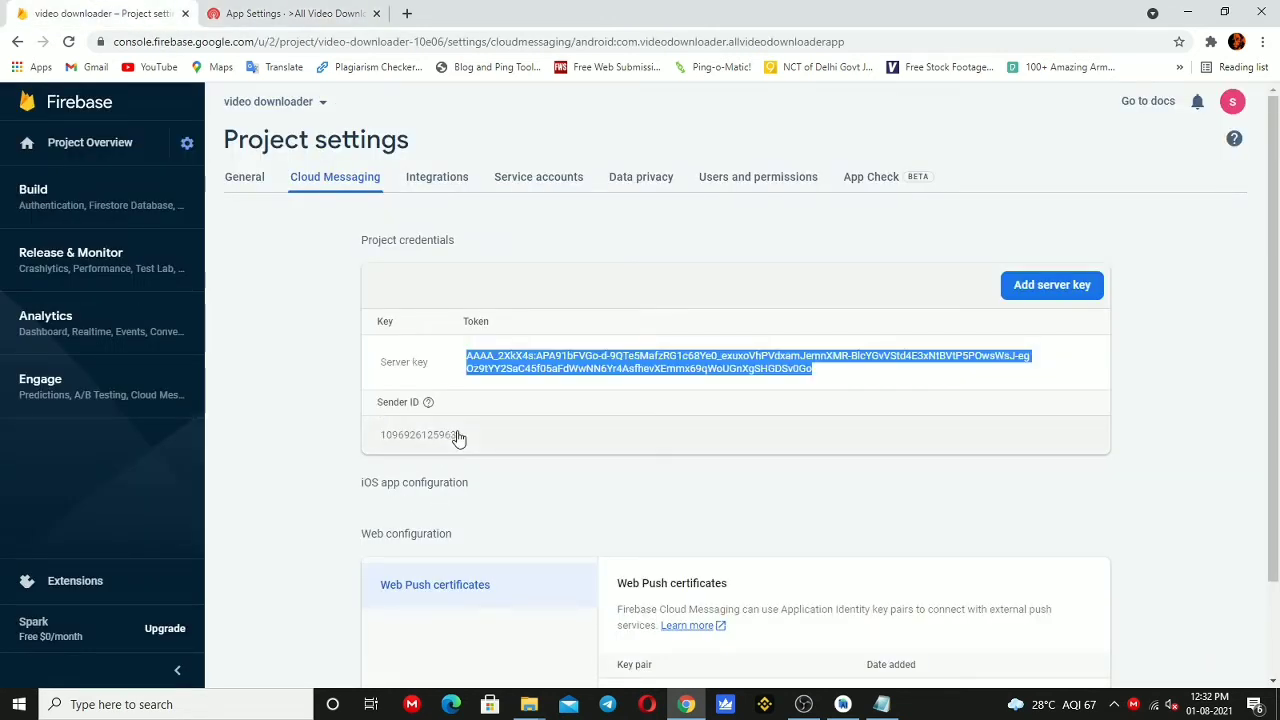
drag(470, 440, 380, 445)
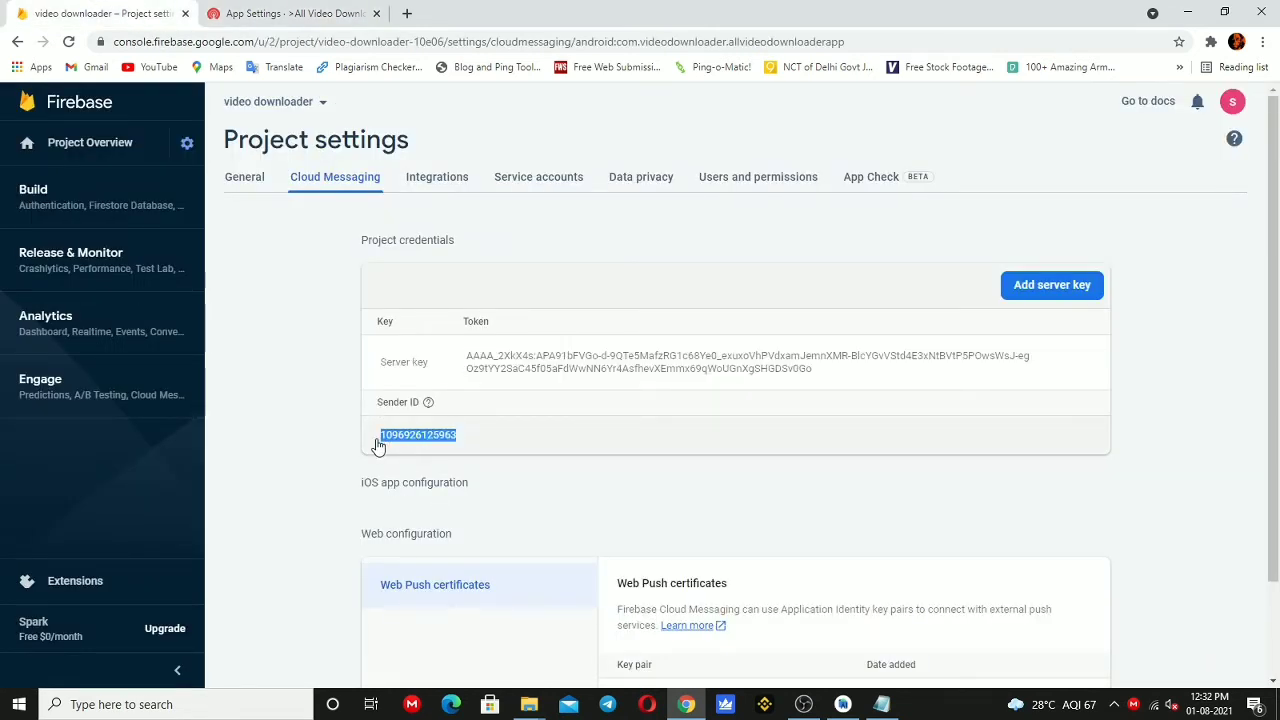
key(ctrl+Tab)
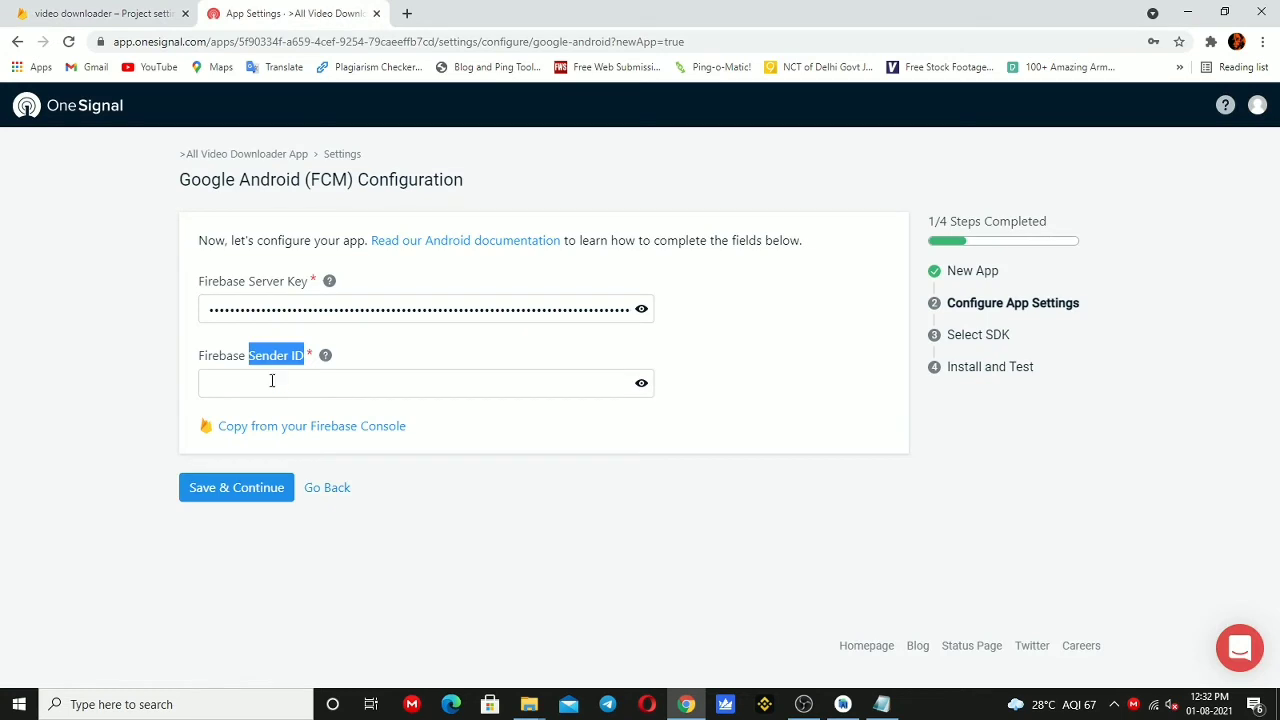
click(271, 382)
key(ctrl+v)
click(253, 489)
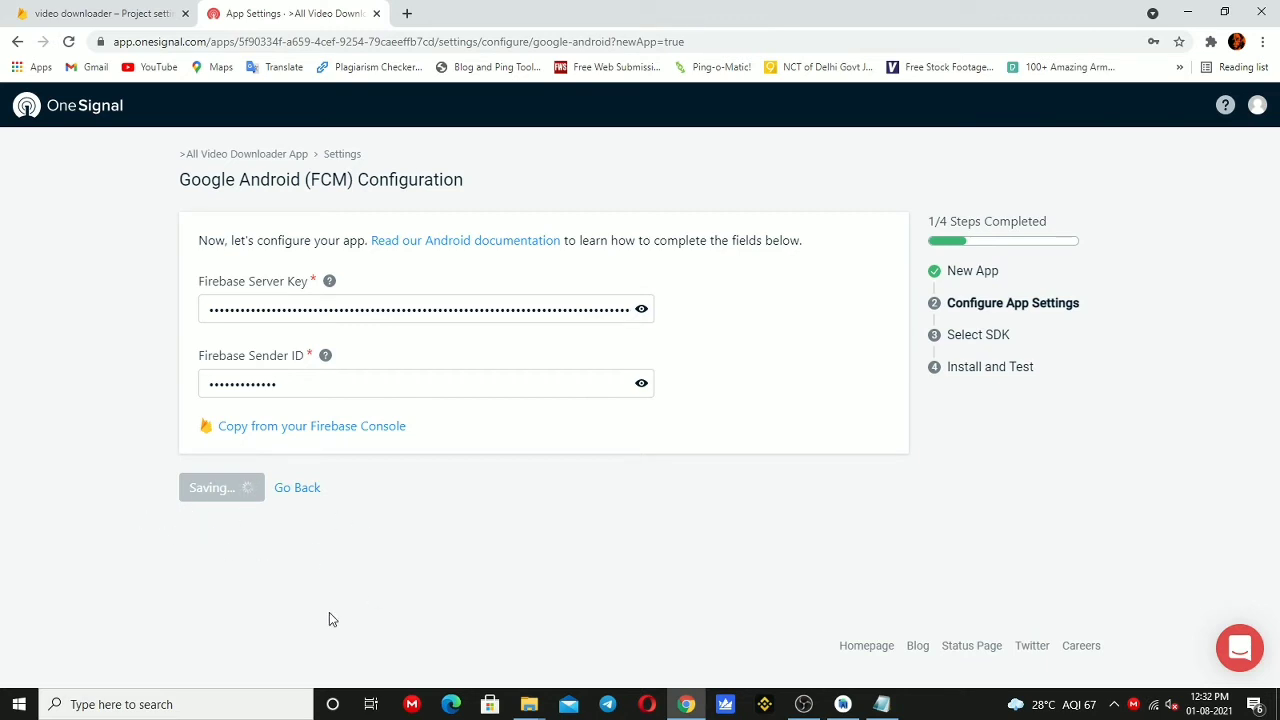
- Select Server API as the target SDK for the OneSignal app, then save and continue
click(1277, 598)
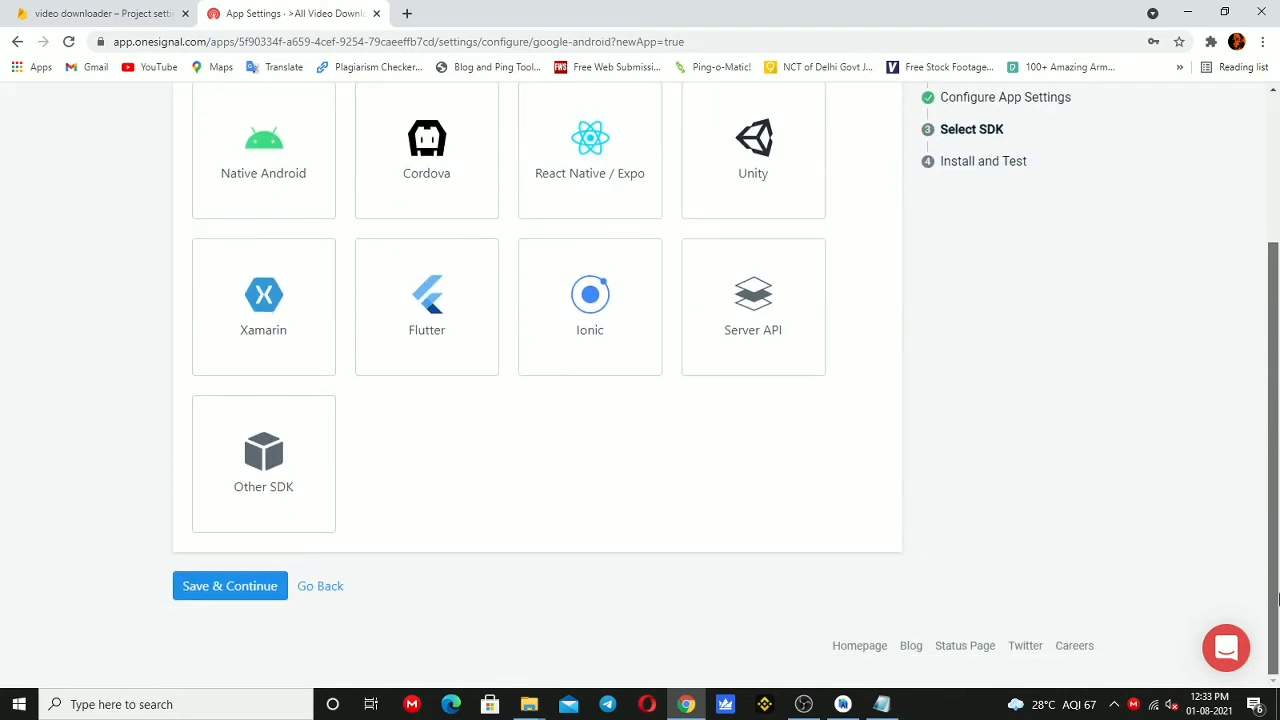
scroll(1277, 381, up, 1)
scroll(1277, 381, up, 1)
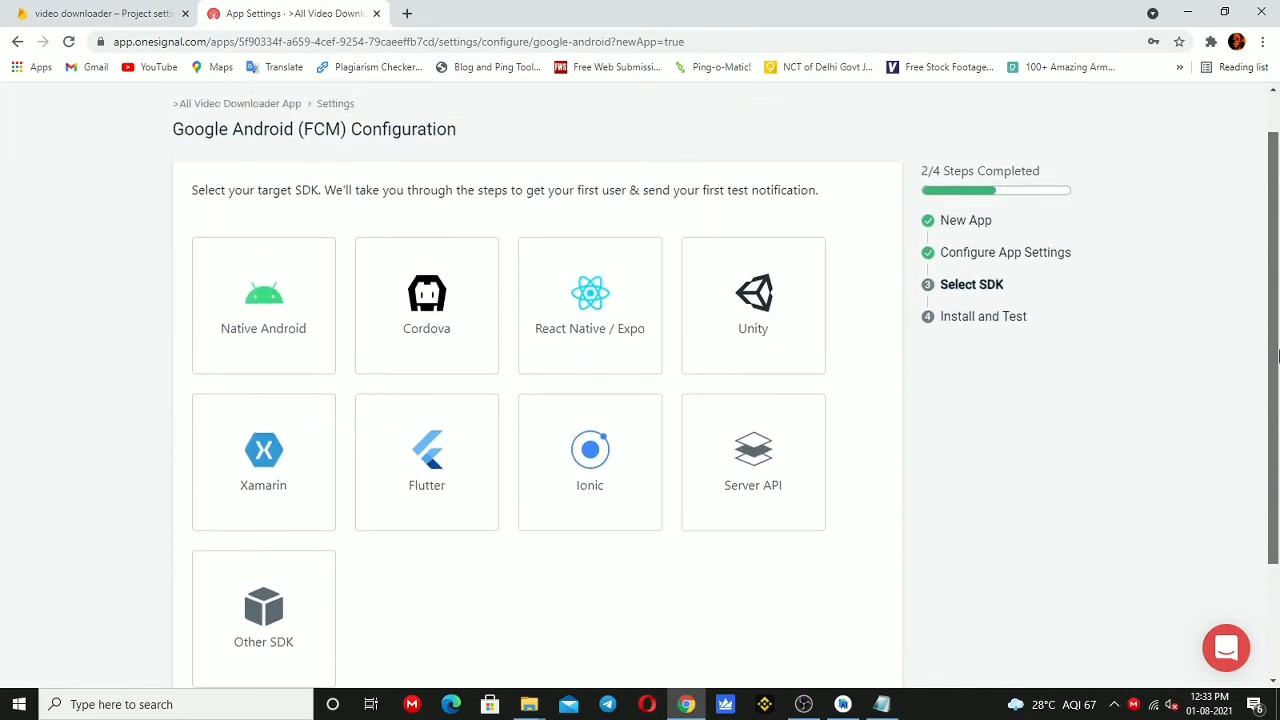
click(771, 500)
scroll(1277, 208, down, 2)
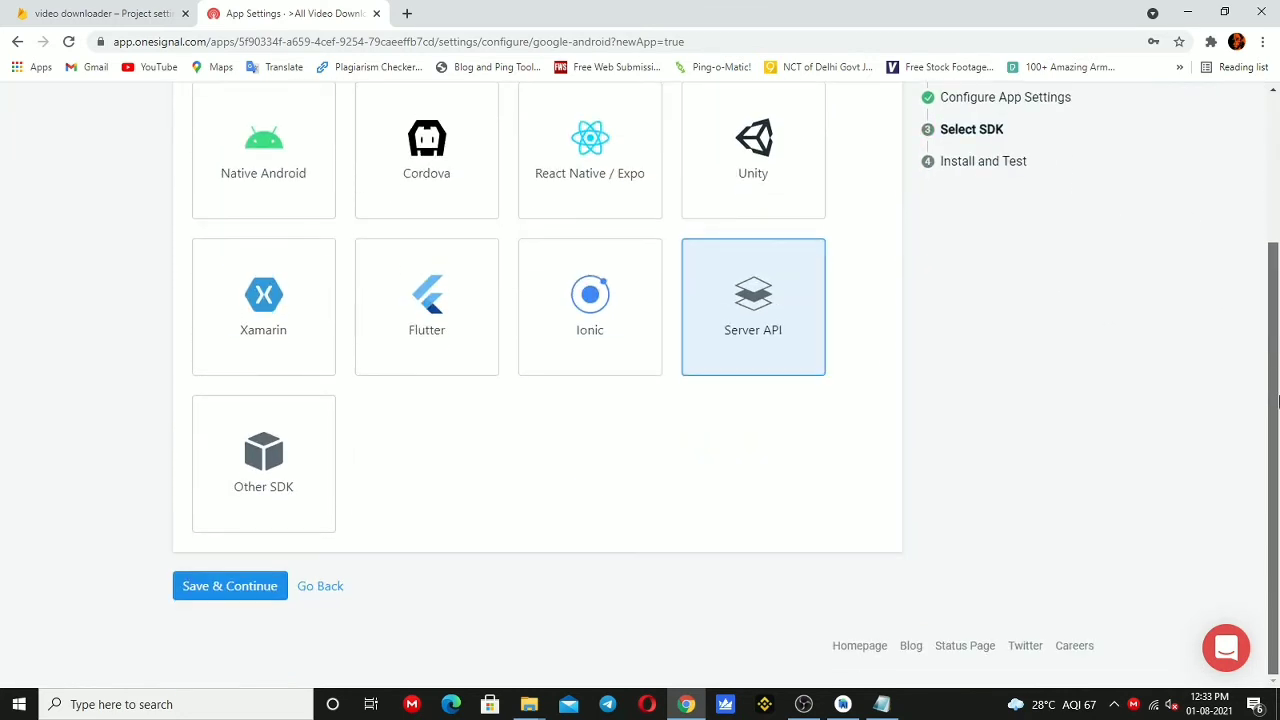
click(240, 592)
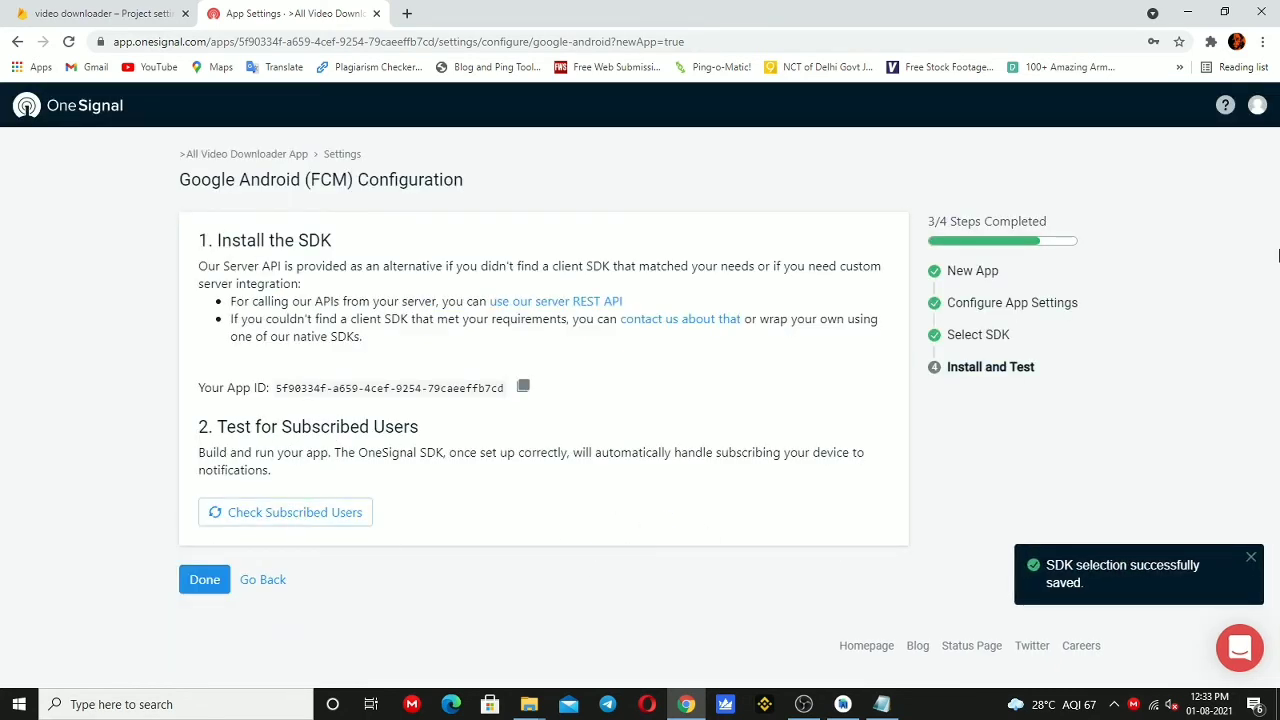
- Copy the OneSignal app ID from the Install the SDK section
triple_click(820, 280)
click(530, 577)
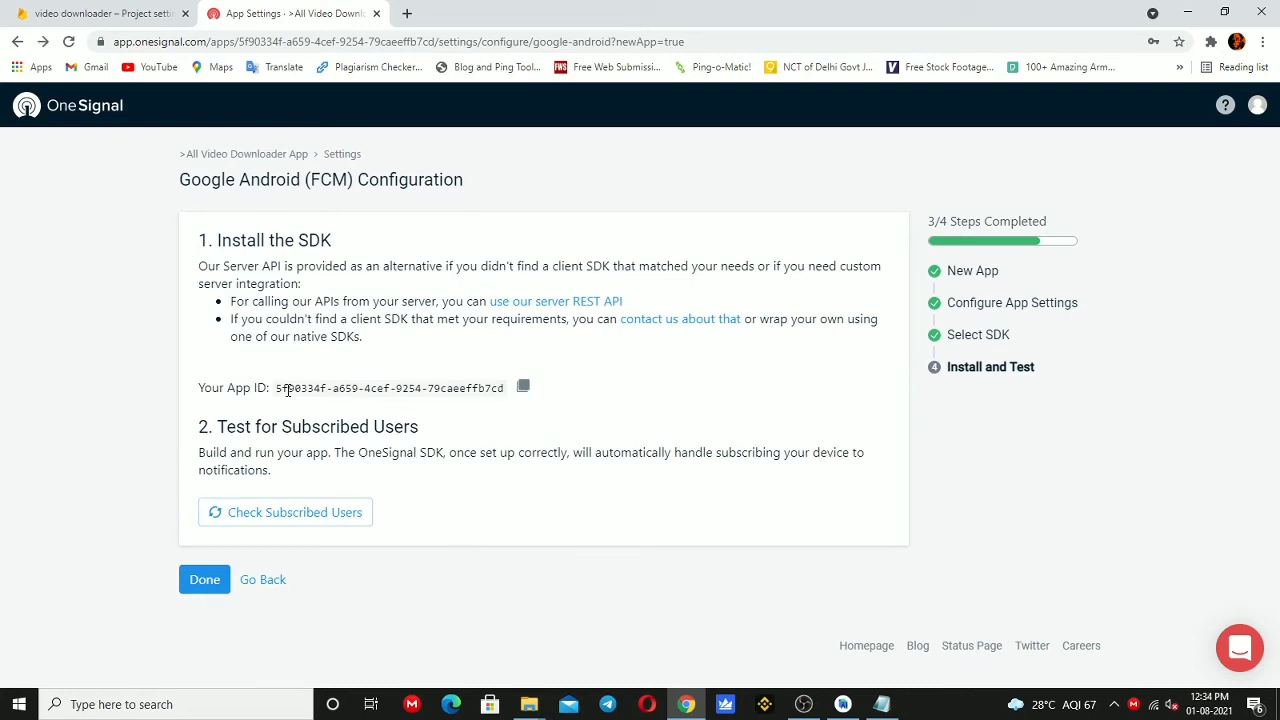
drag(288, 390, 487, 418)
click(523, 390)
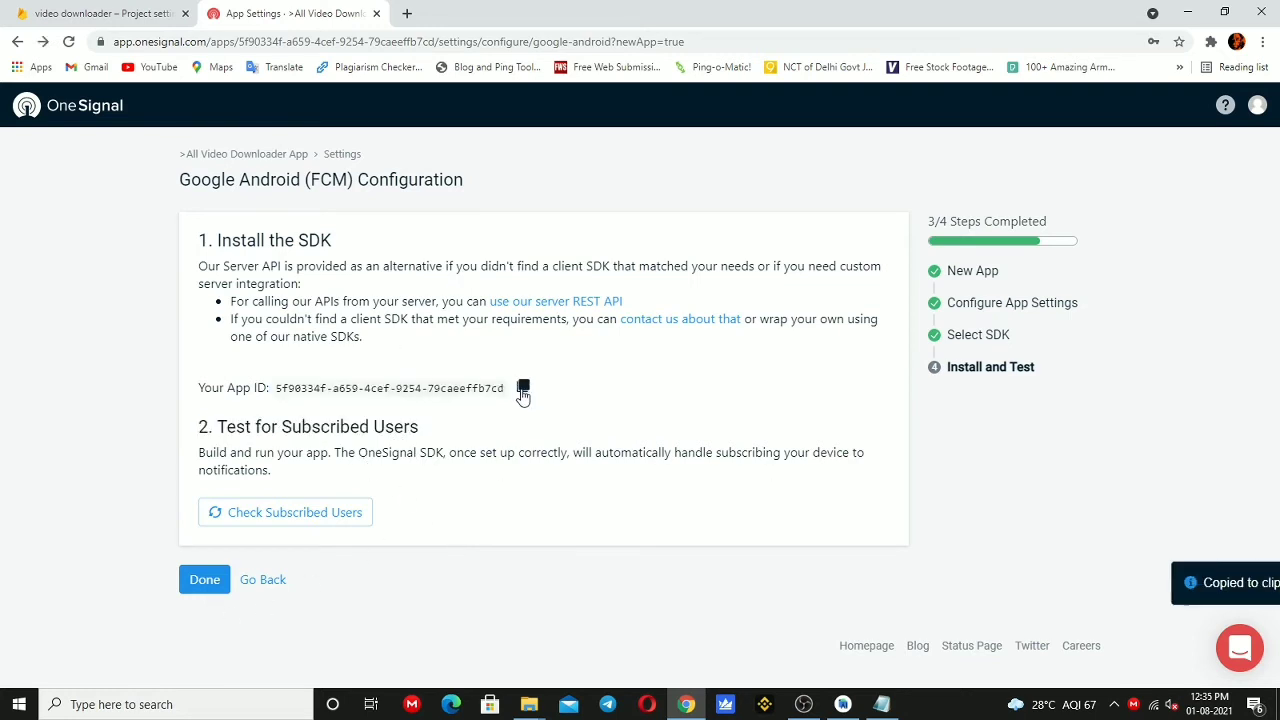
- Switch to Android Studio and replace the onsignalappid value in strings.xml with the copied OneSignal app ID
click(840, 708)
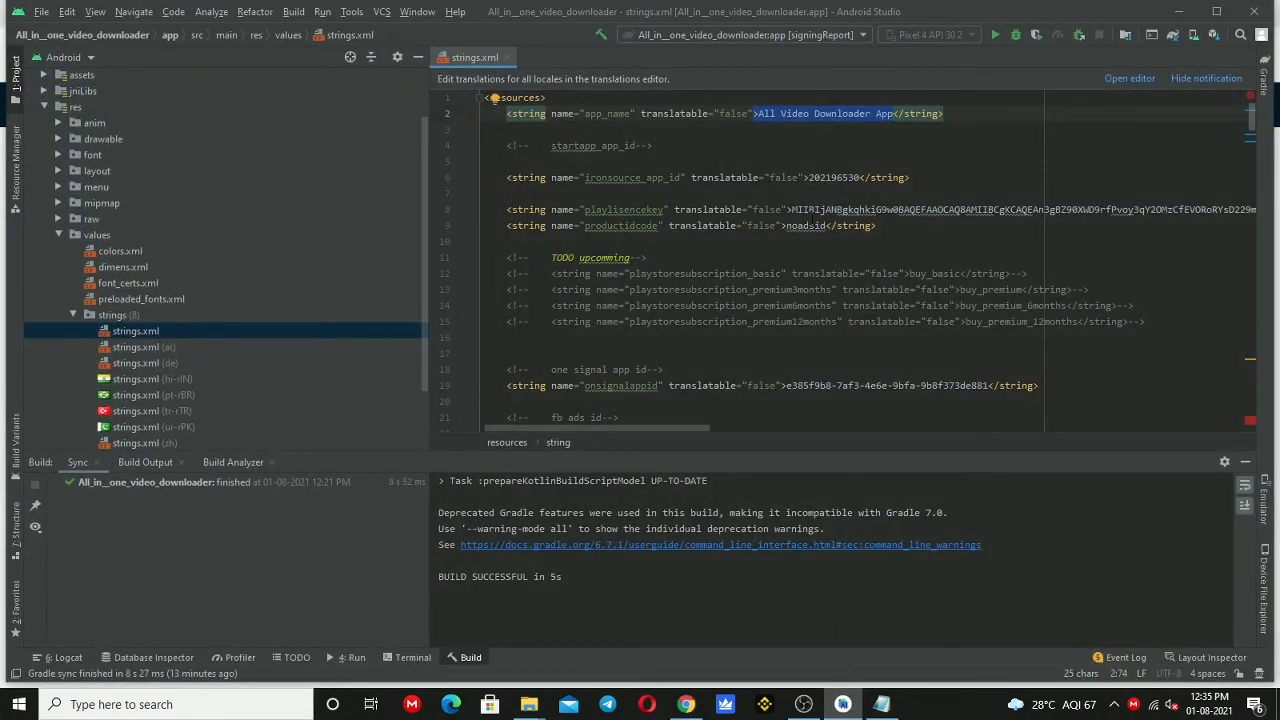
scroll(1252, 133, down, 10)
scroll(1252, 133, up, 3)
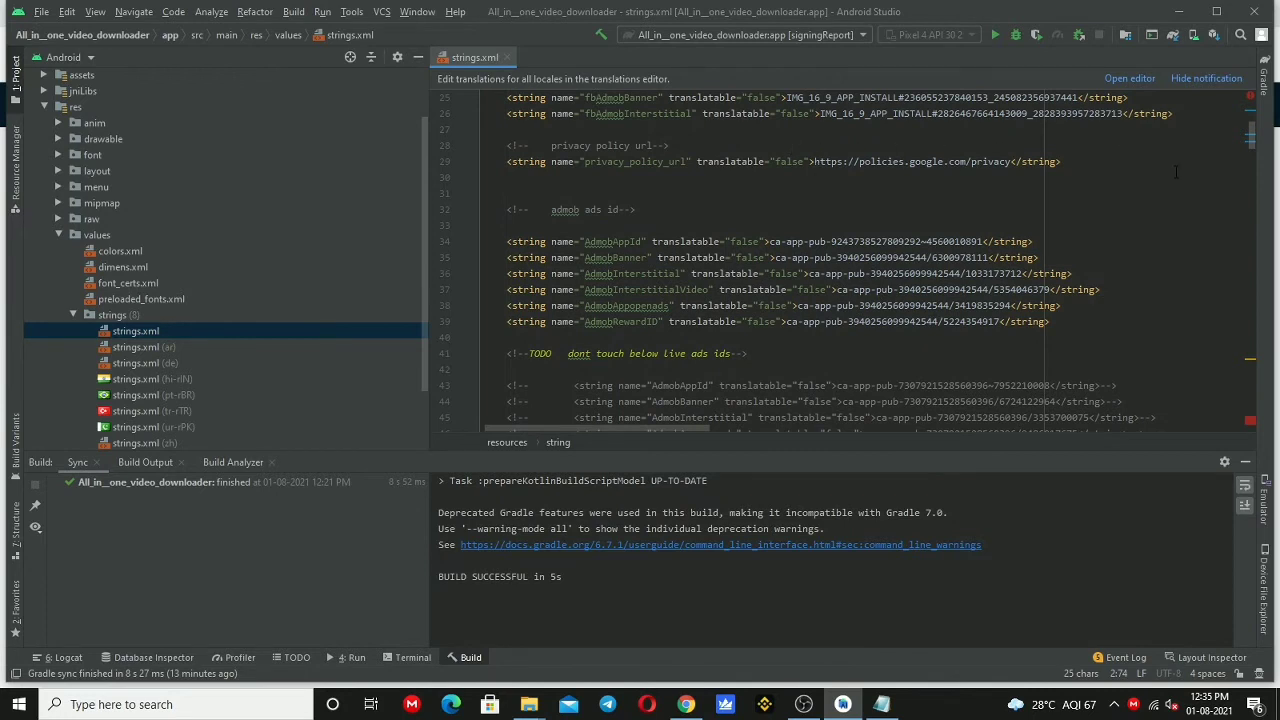
scroll(1080, 158, up, 3)
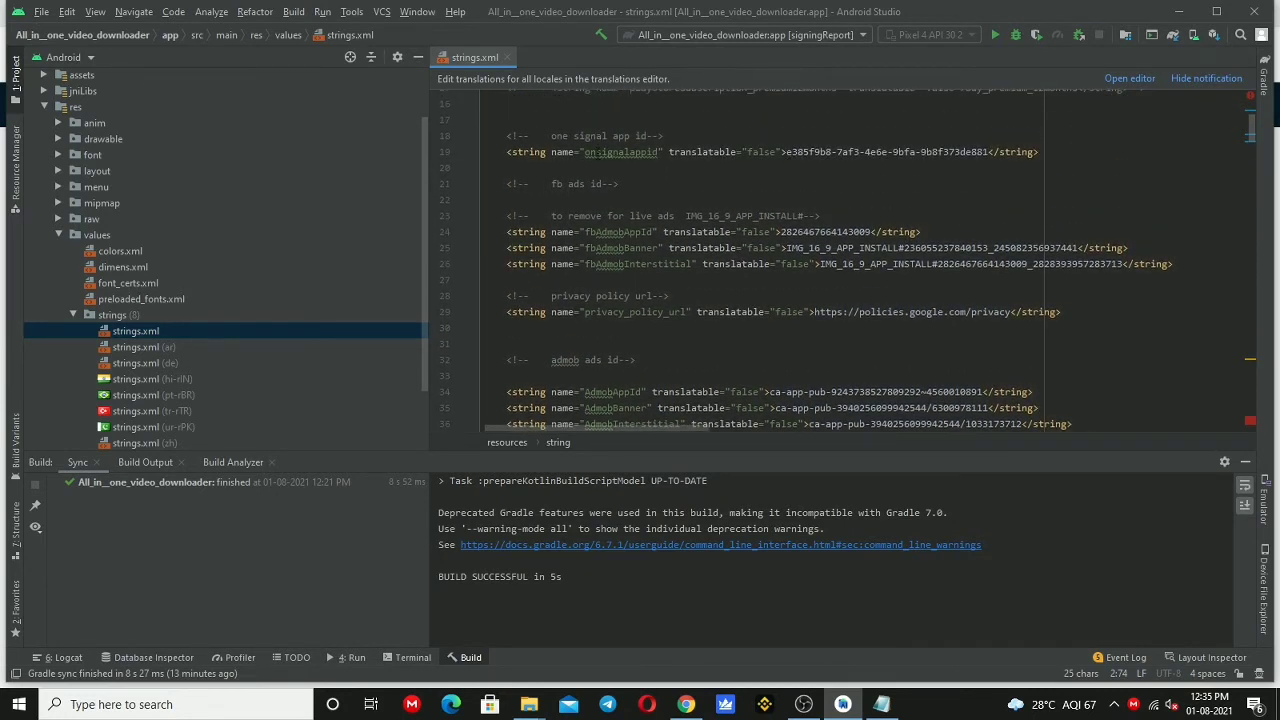
drag(590, 152, 646, 152)
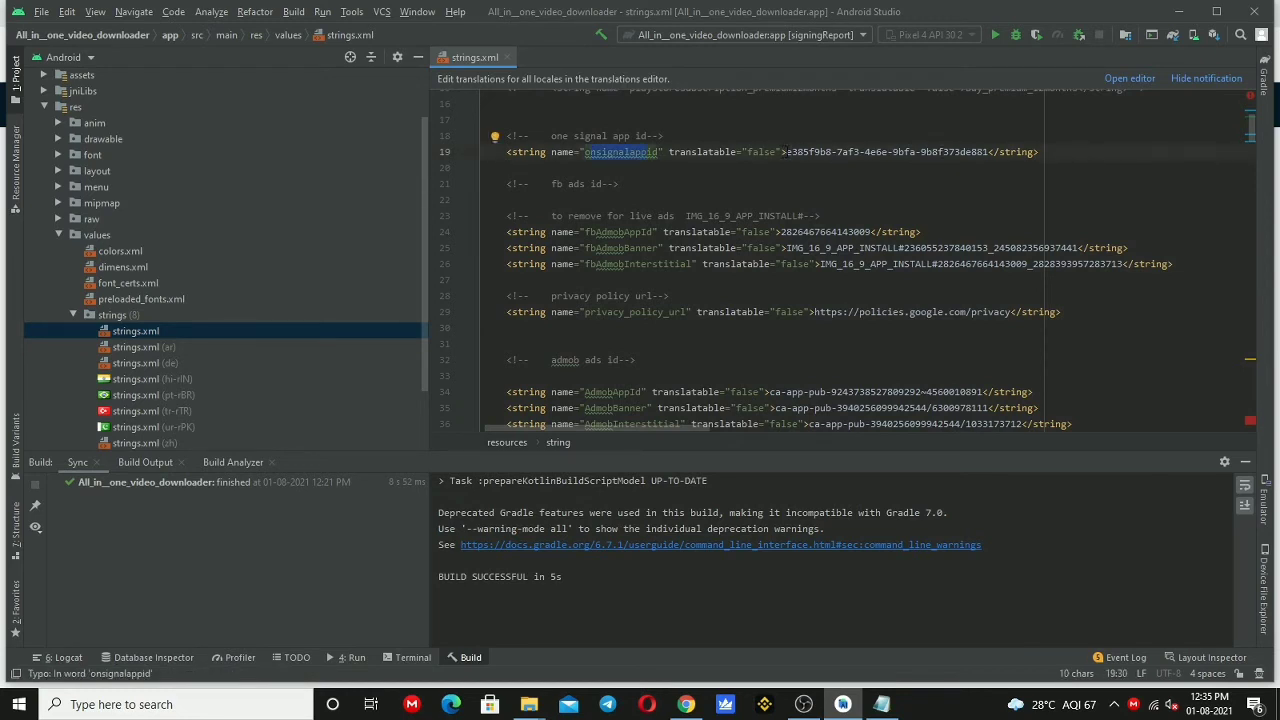
drag(787, 152, 986, 152)
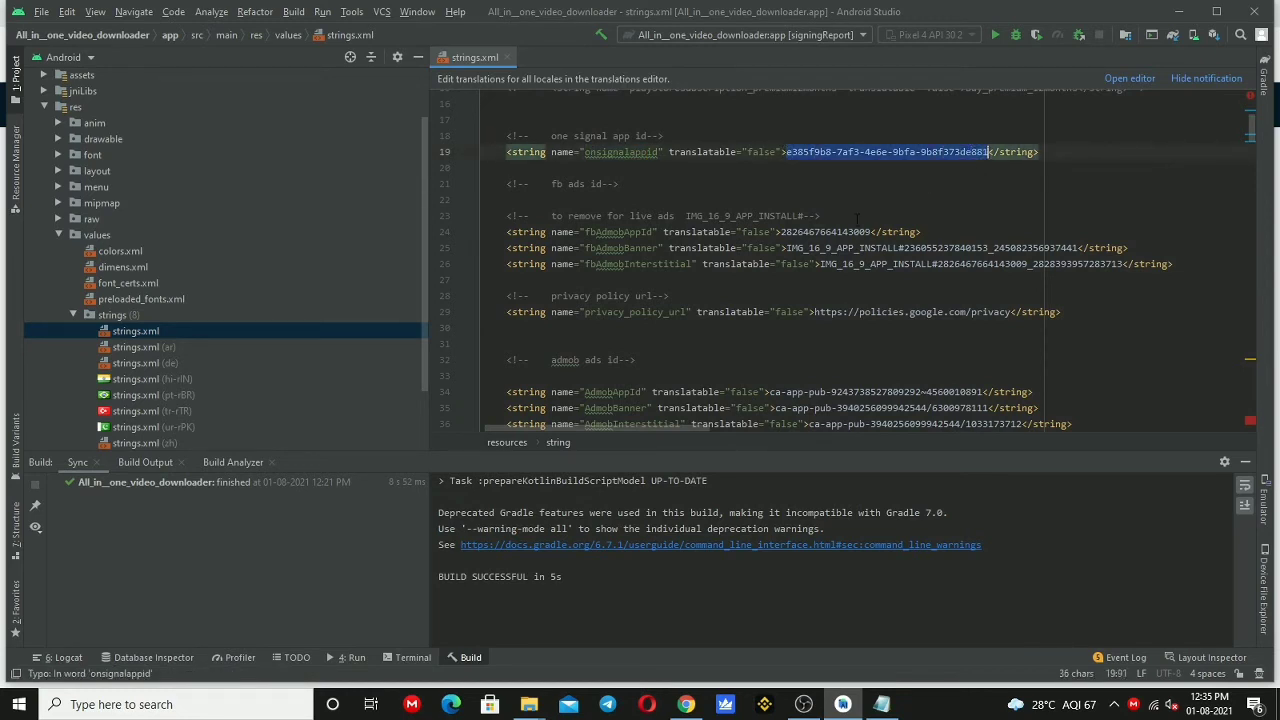
key(ctrl+v)
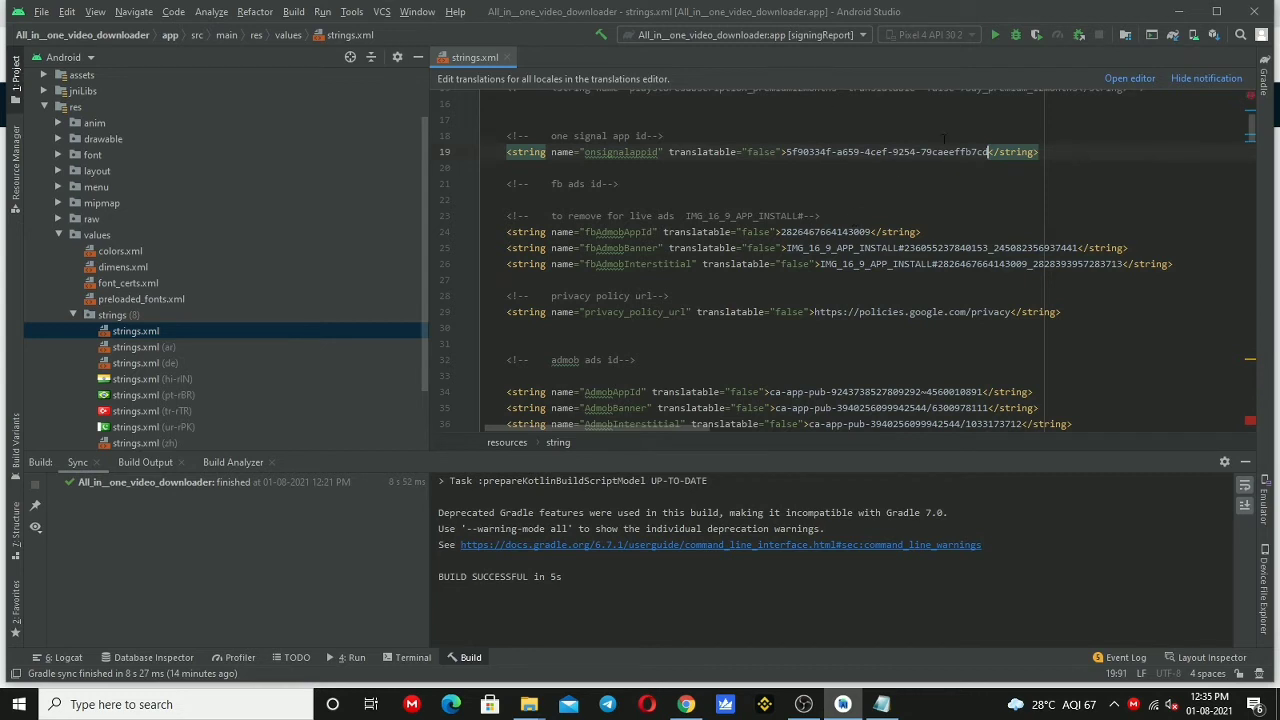
click(949, 214)
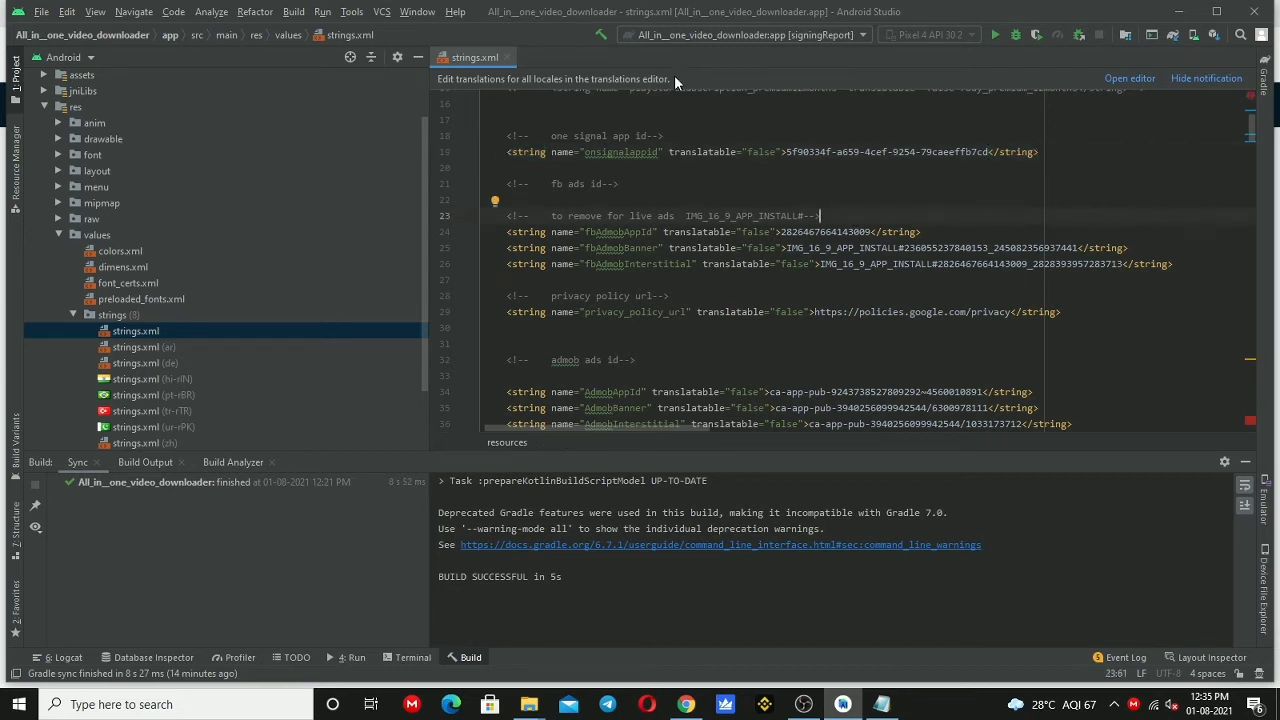
- Close strings.xml and collapse the app module in the project tree
click(38, 76)
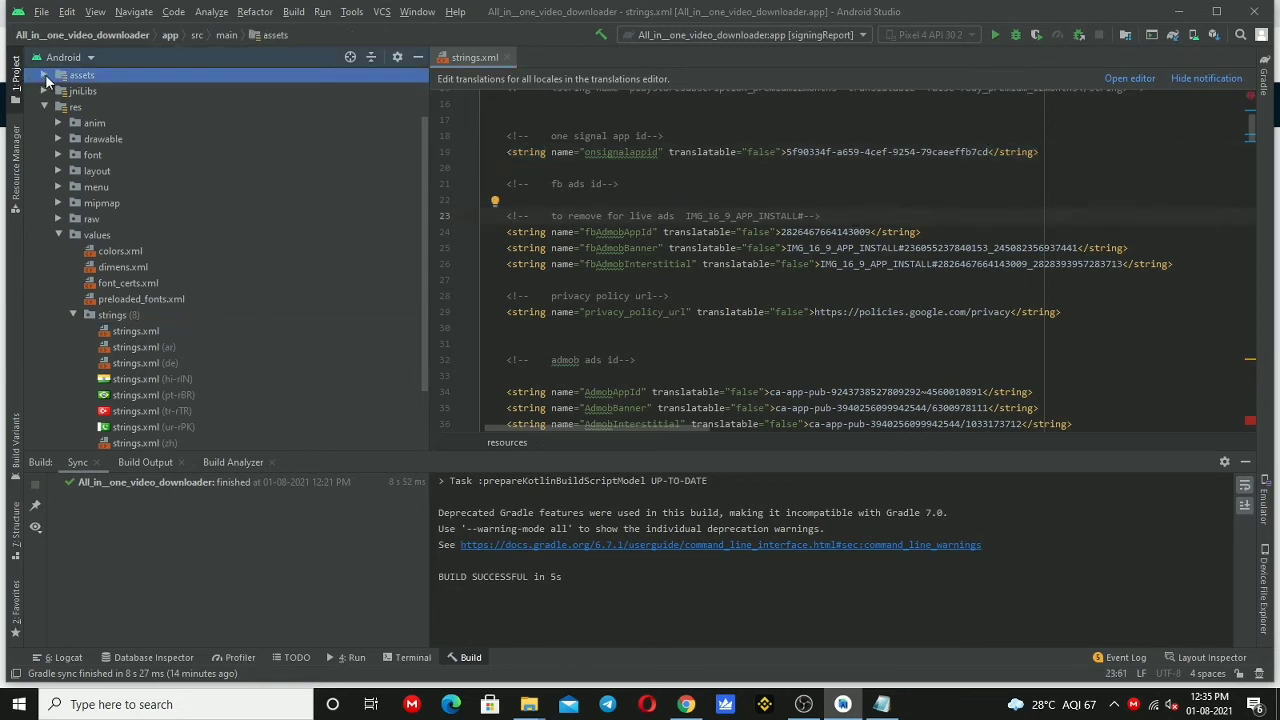
click(44, 75)
click(505, 57)
click(44, 76)
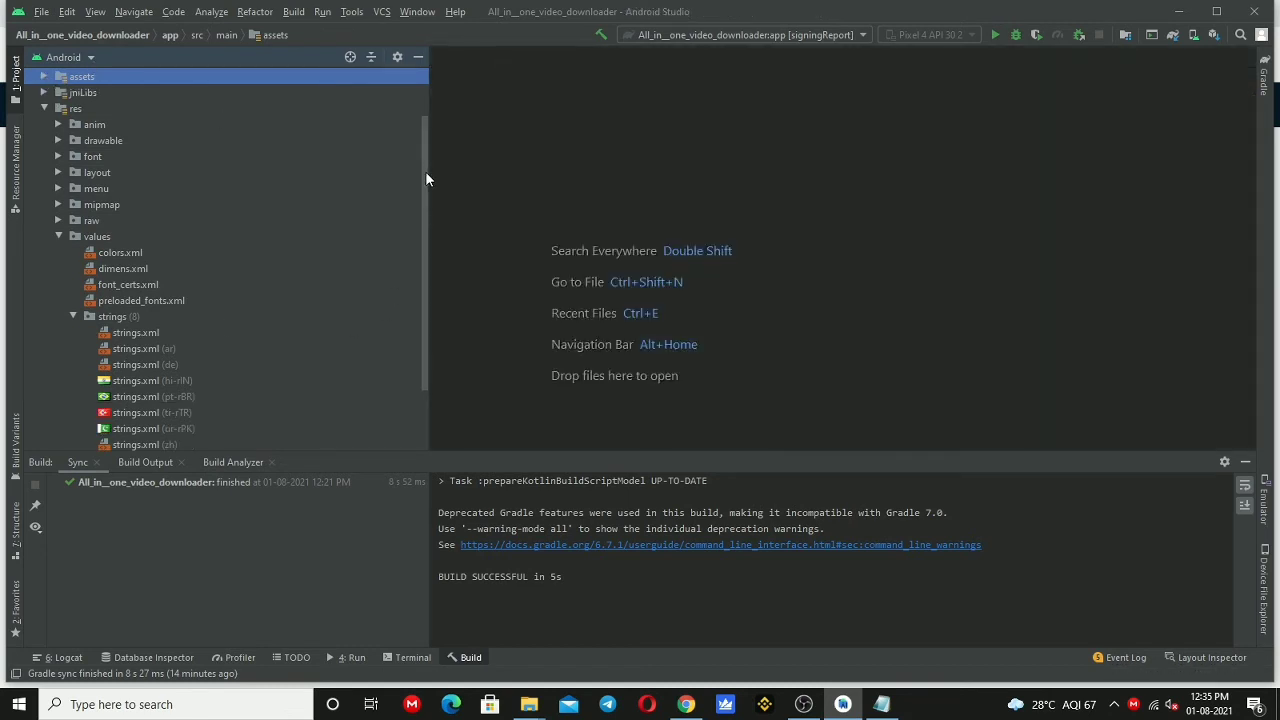
drag(425, 171, 440, 118)
click(30, 77)
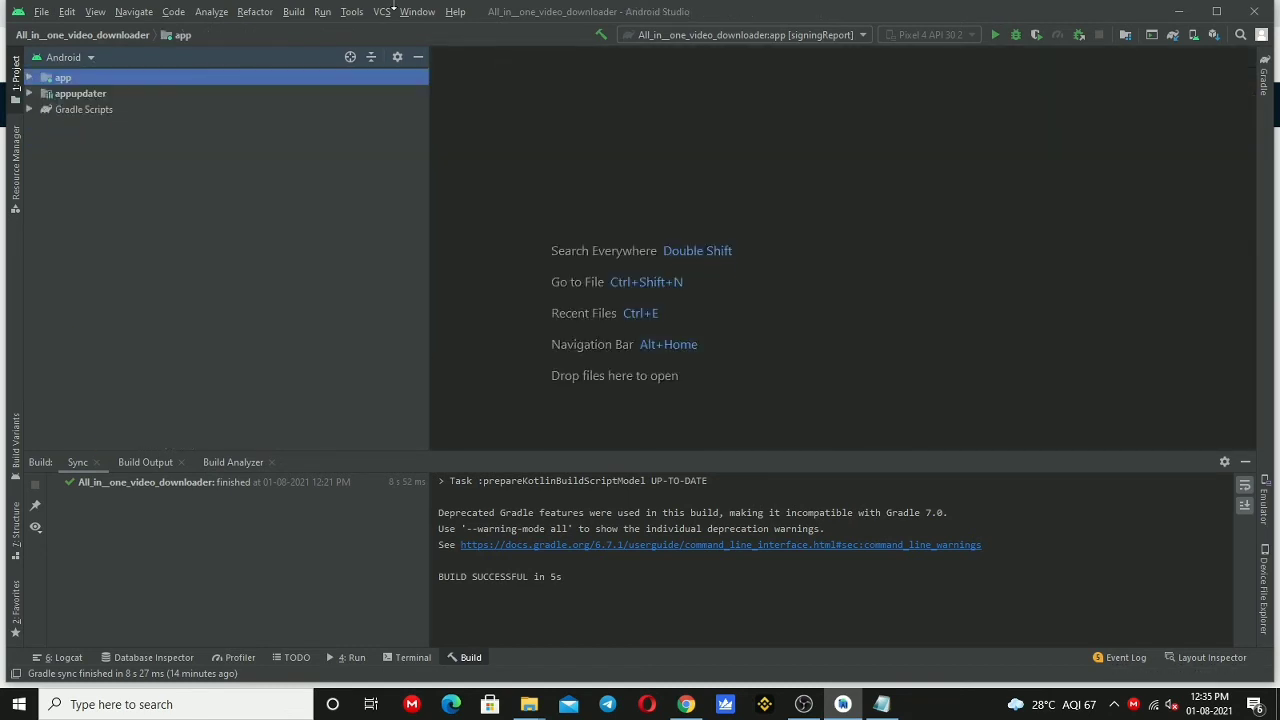
- Clean the All_in_one_video_downloader project
click(294, 12)
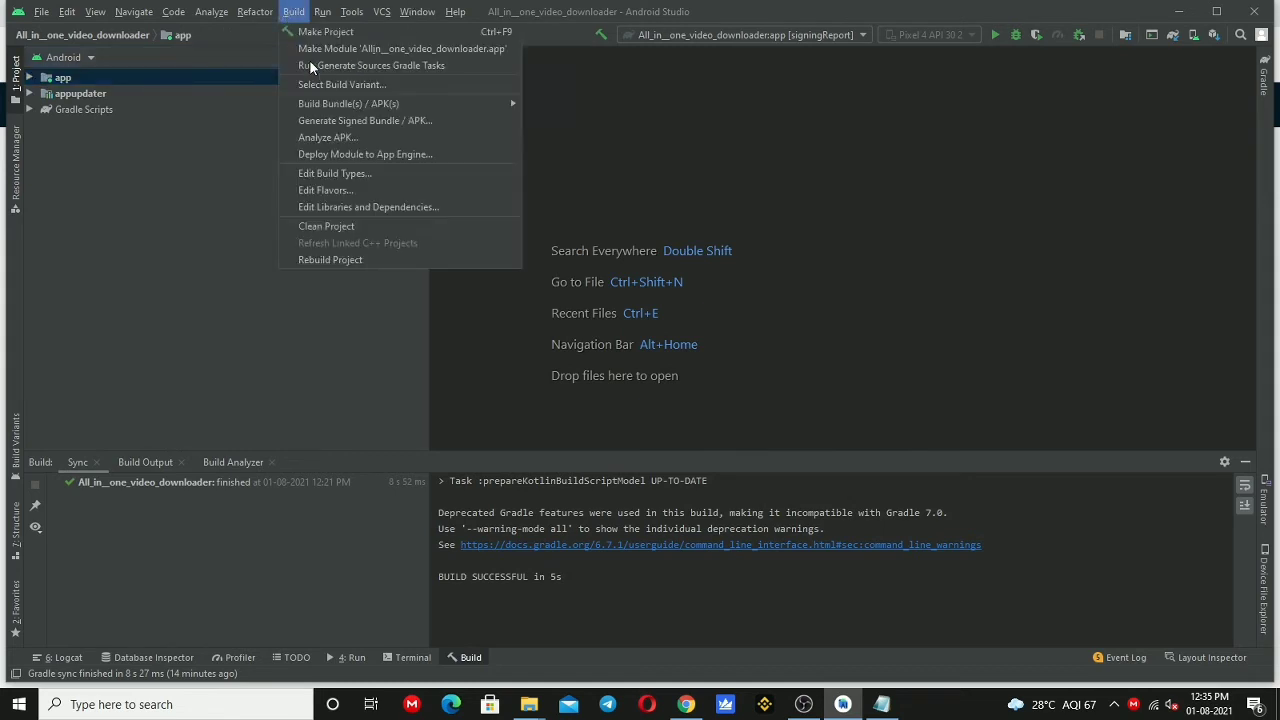
click(334, 253)
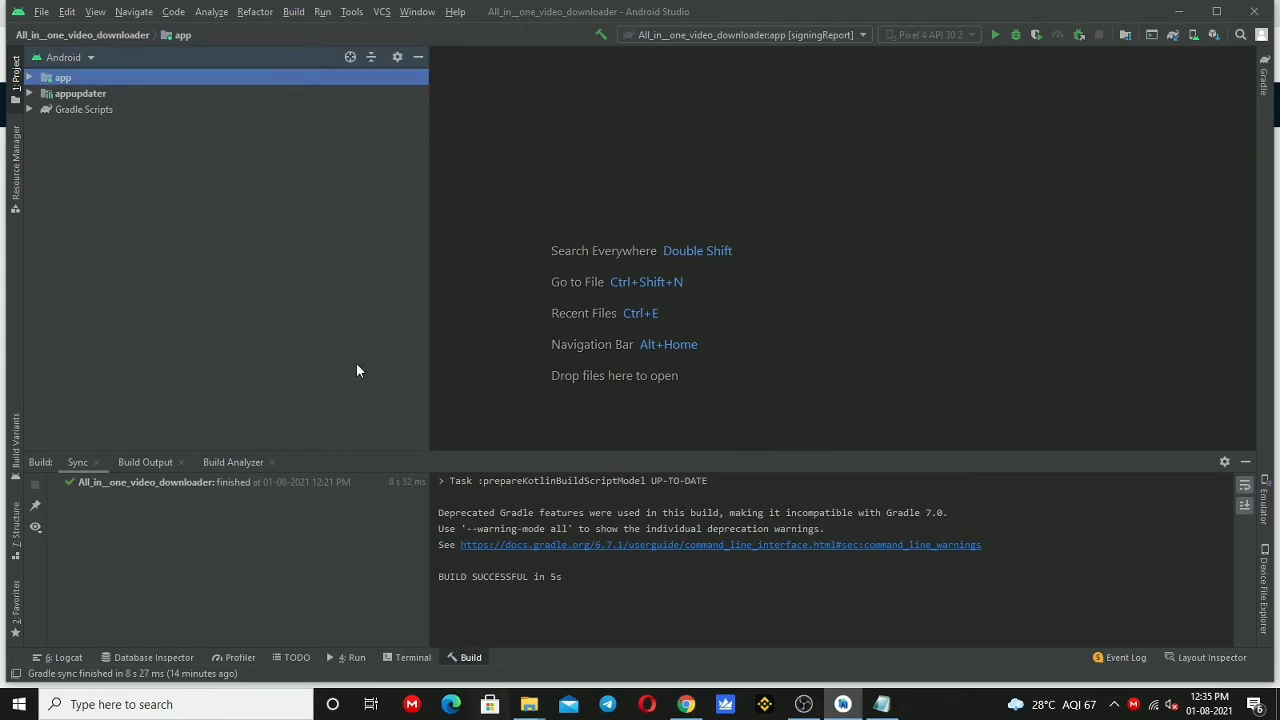
click(294, 12)
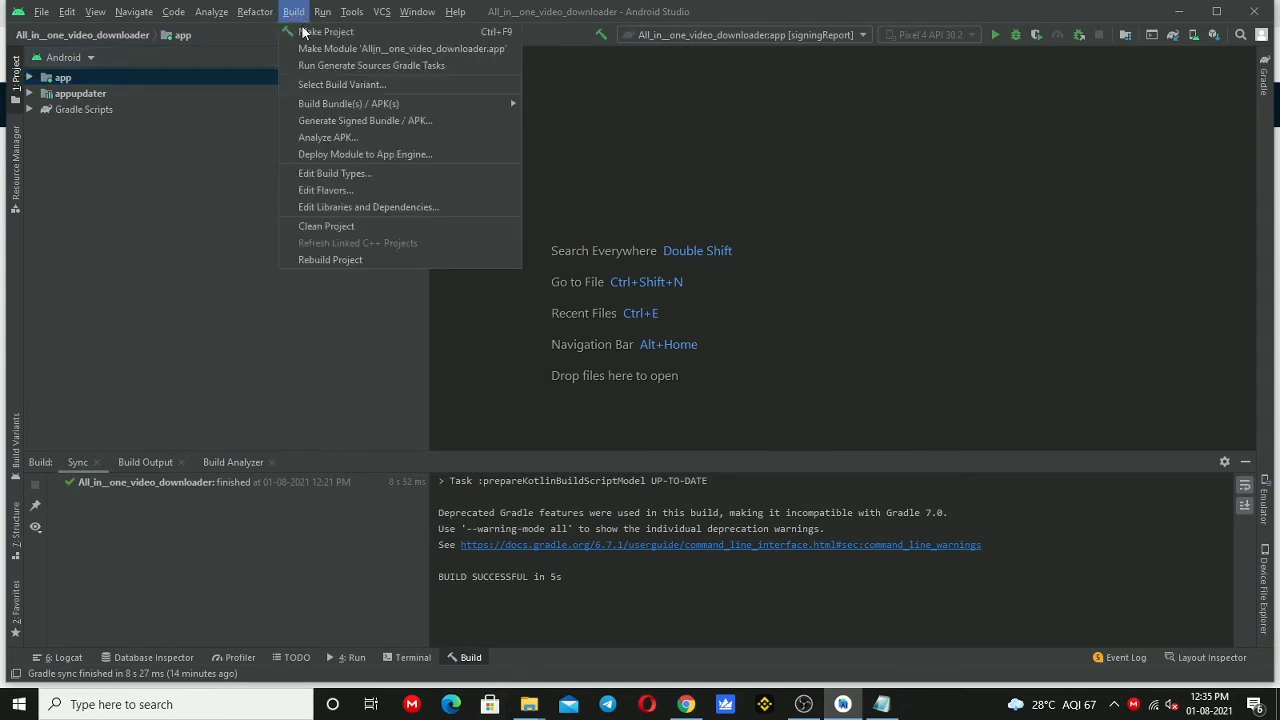
click(285, 226)
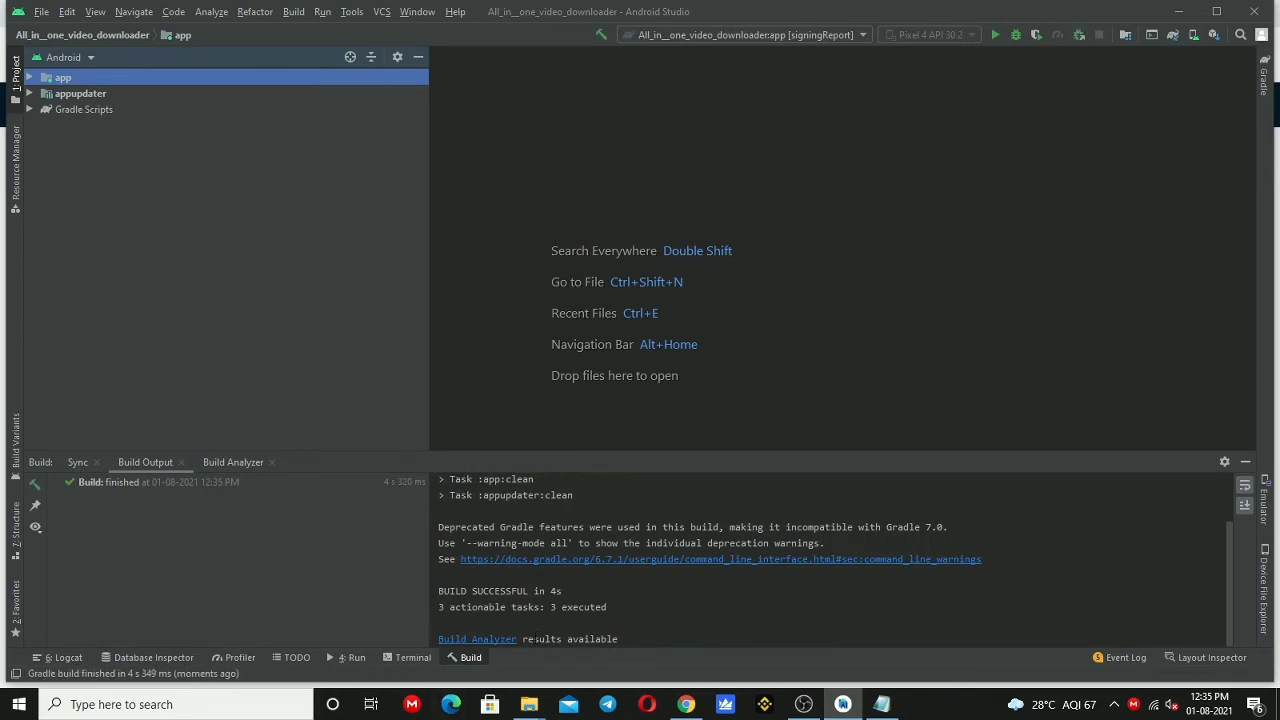
- Rebuild the entire project
click(211, 11)
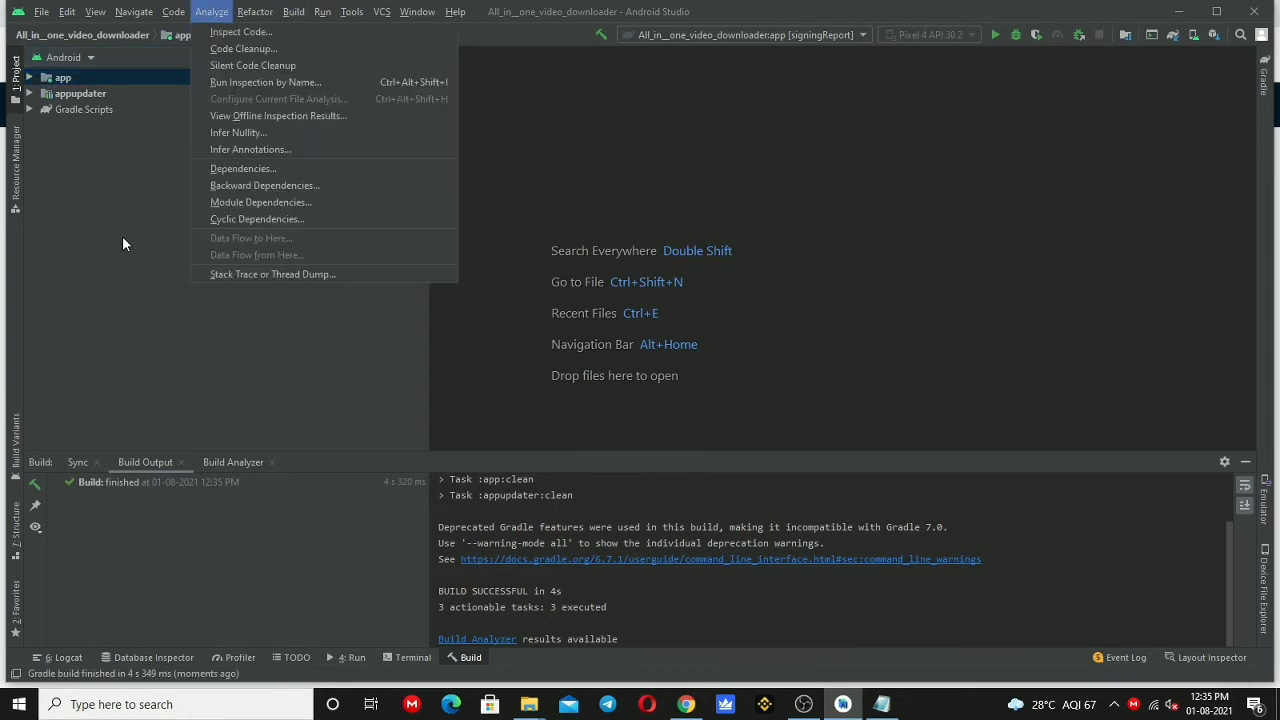
click(211, 11)
click(293, 11)
click(322, 260)
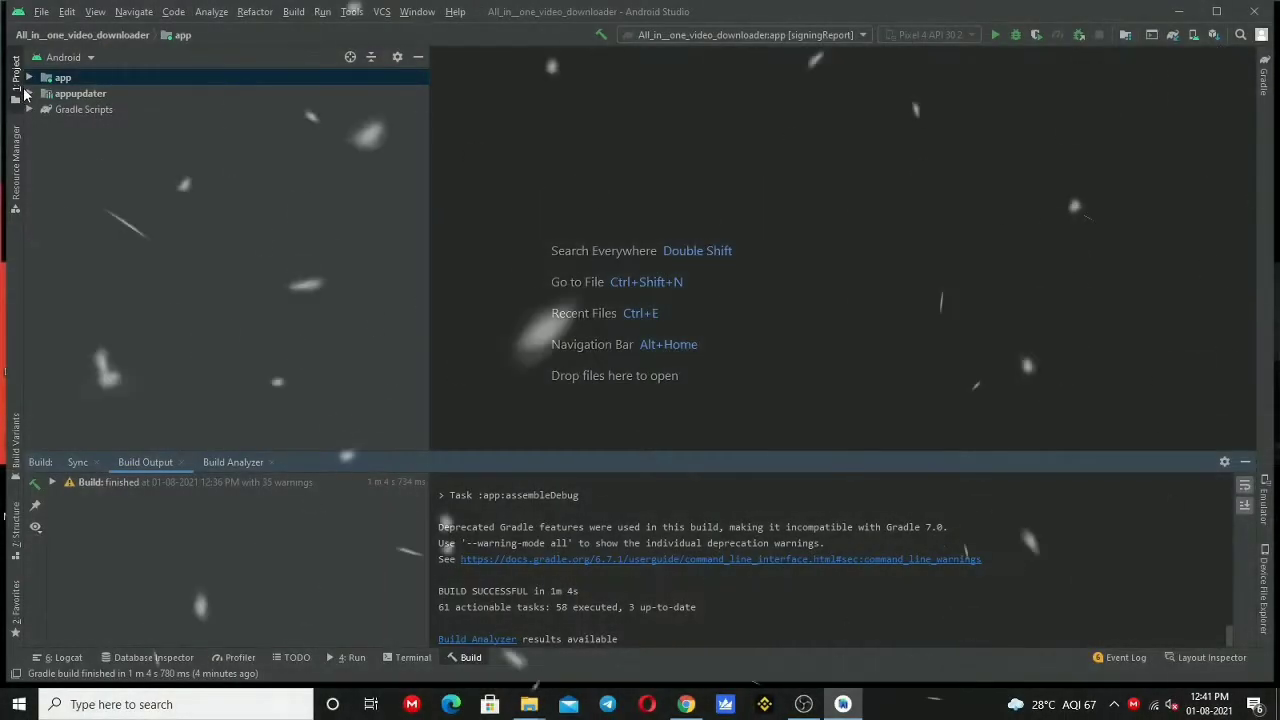
- Expand app and its java folder, and start a new Image Asset from the main com package
click(30, 78)
click(43, 109)
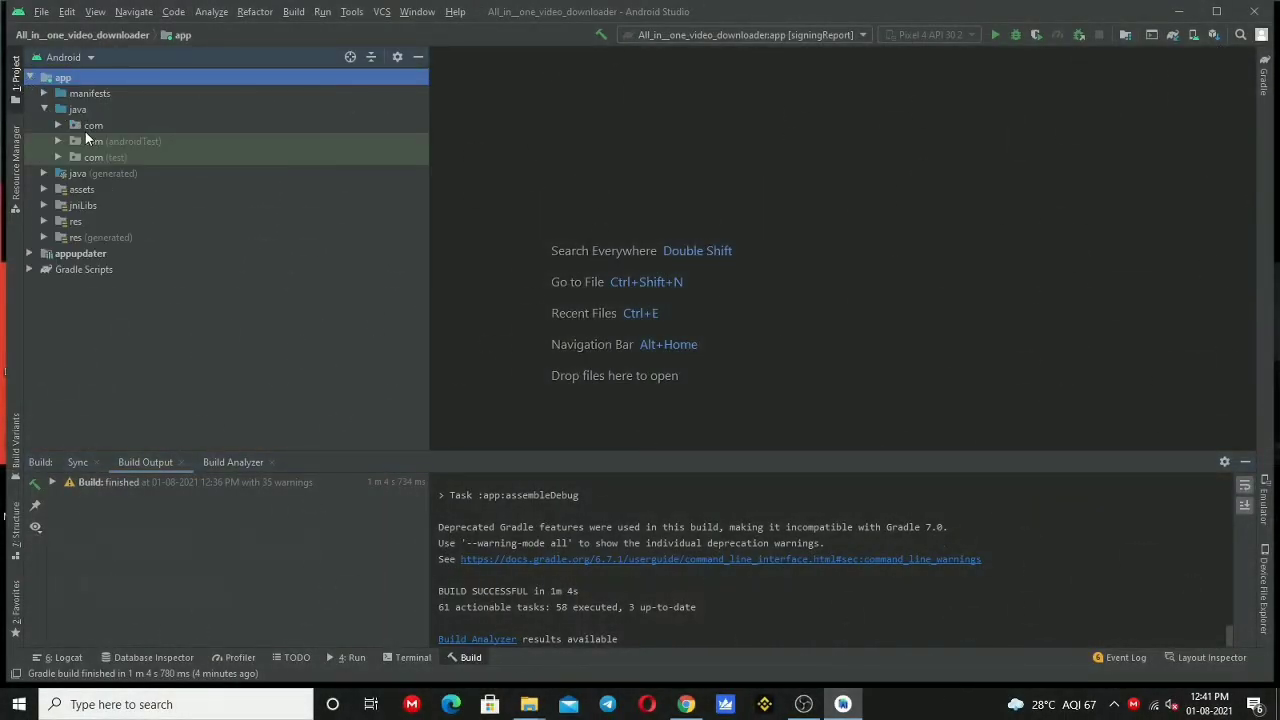
click(85, 132)
right_click(85, 132)
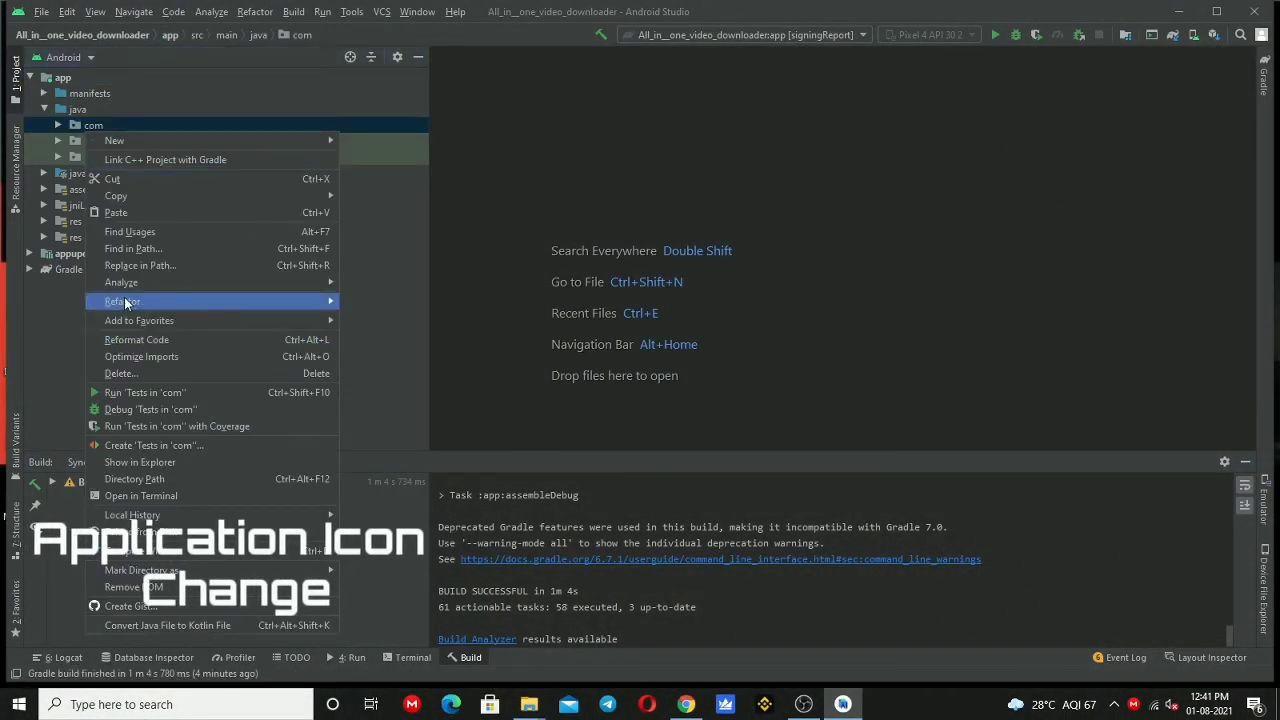
mouse_move(140, 145)
click(365, 328)
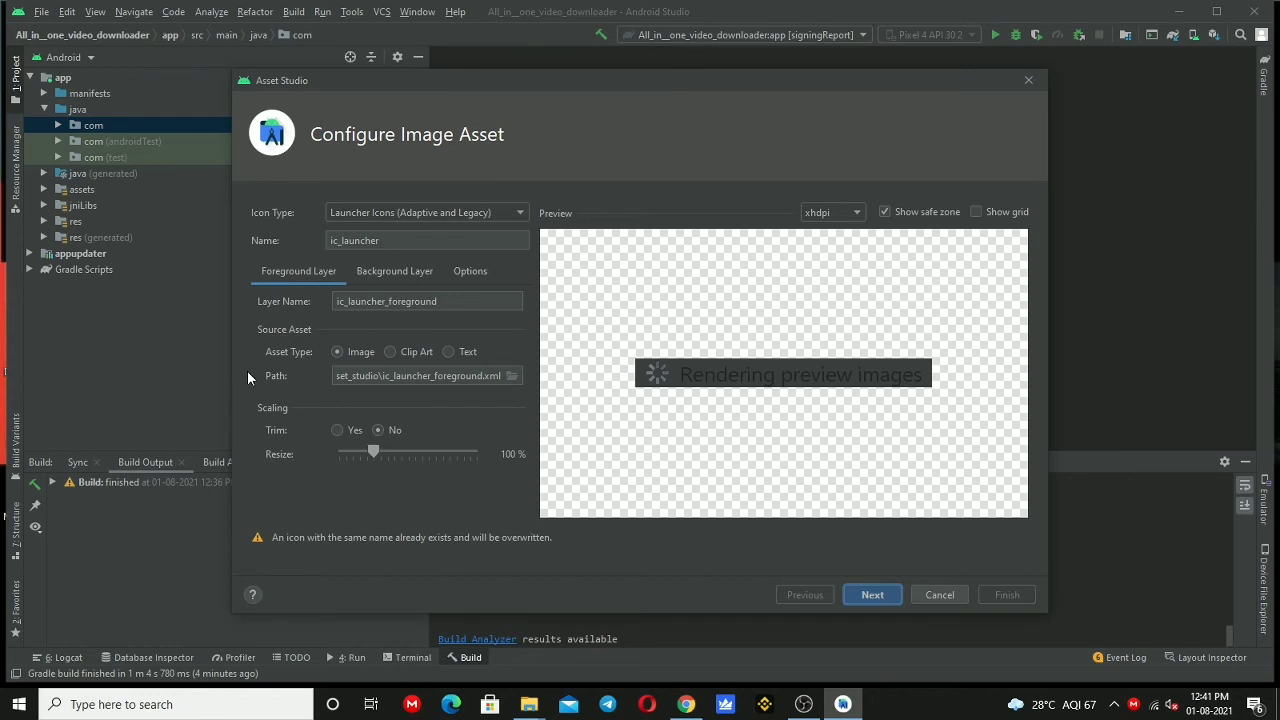
- Set the foreground layer's source image to freecode.jpg from the Desktop folder
click(512, 376)
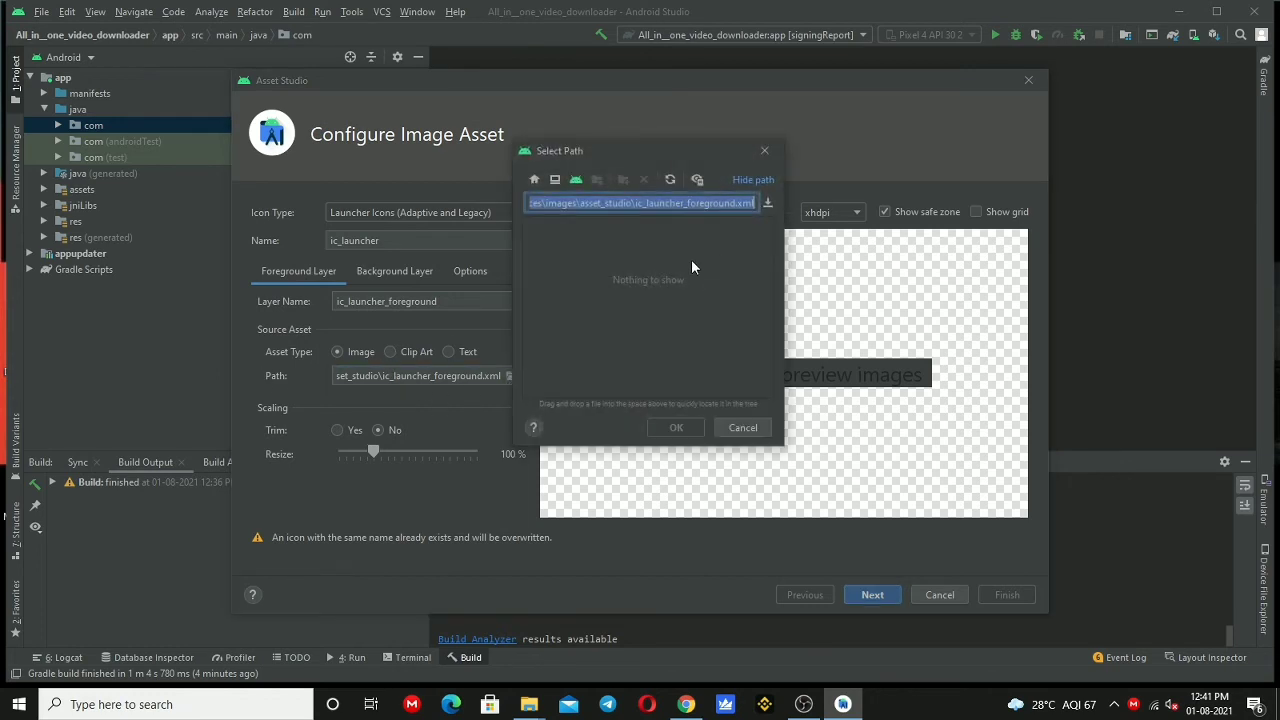
click(555, 179)
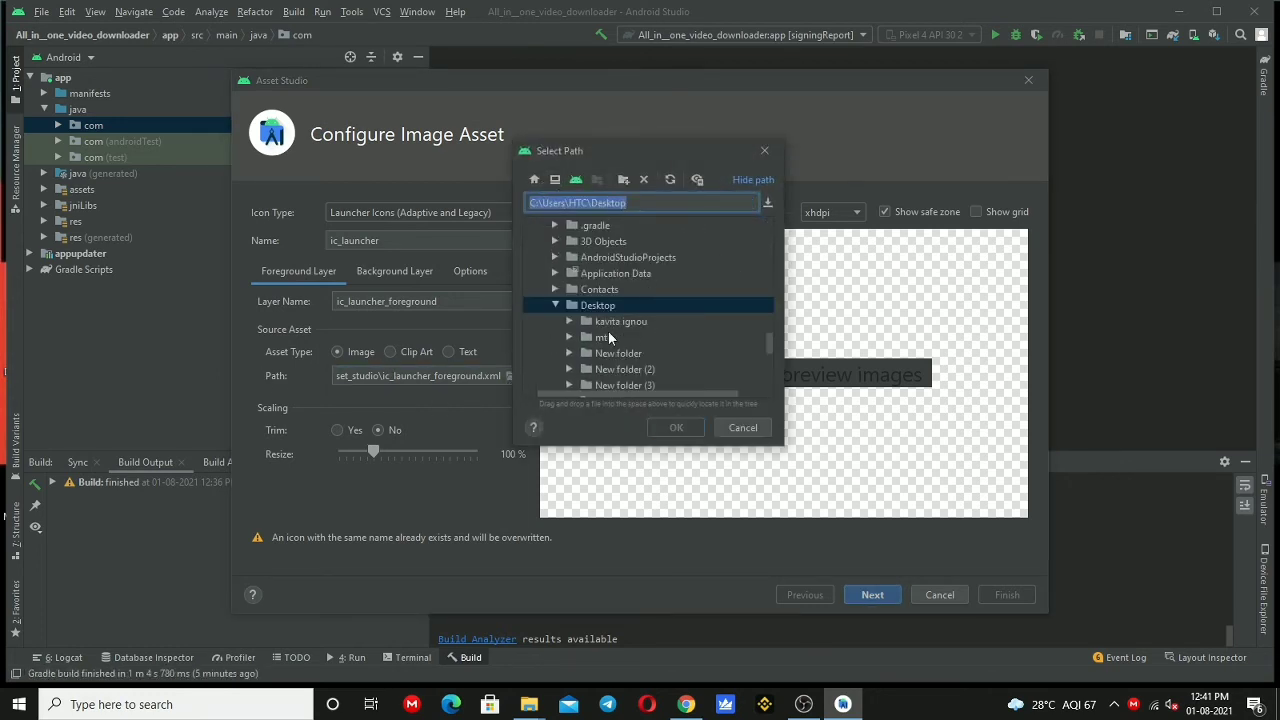
click(769, 329)
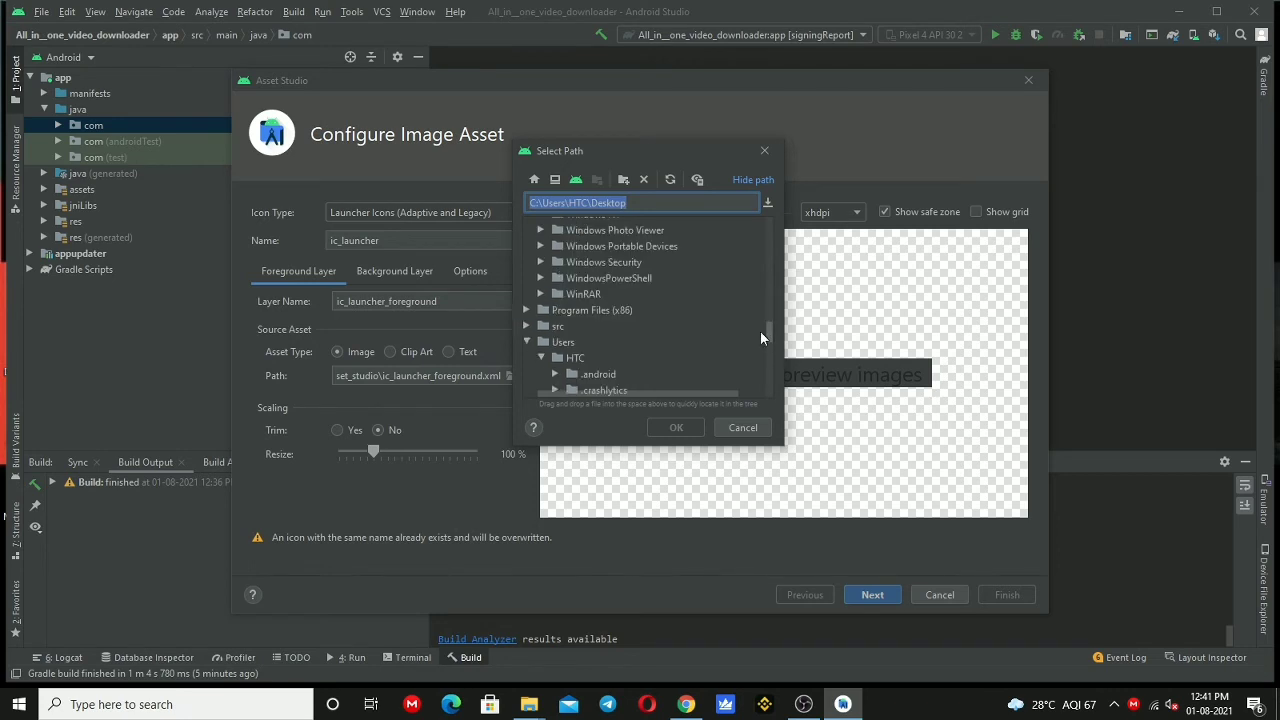
drag(770, 338, 773, 323)
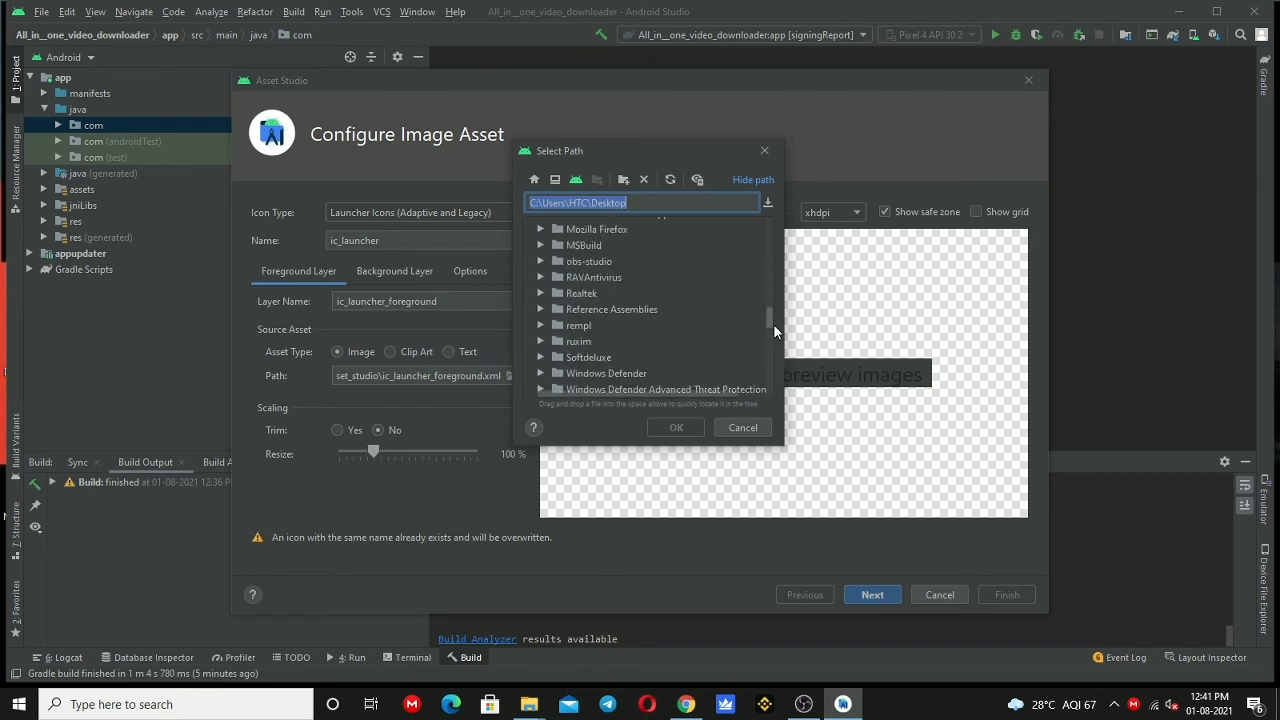
click(556, 181)
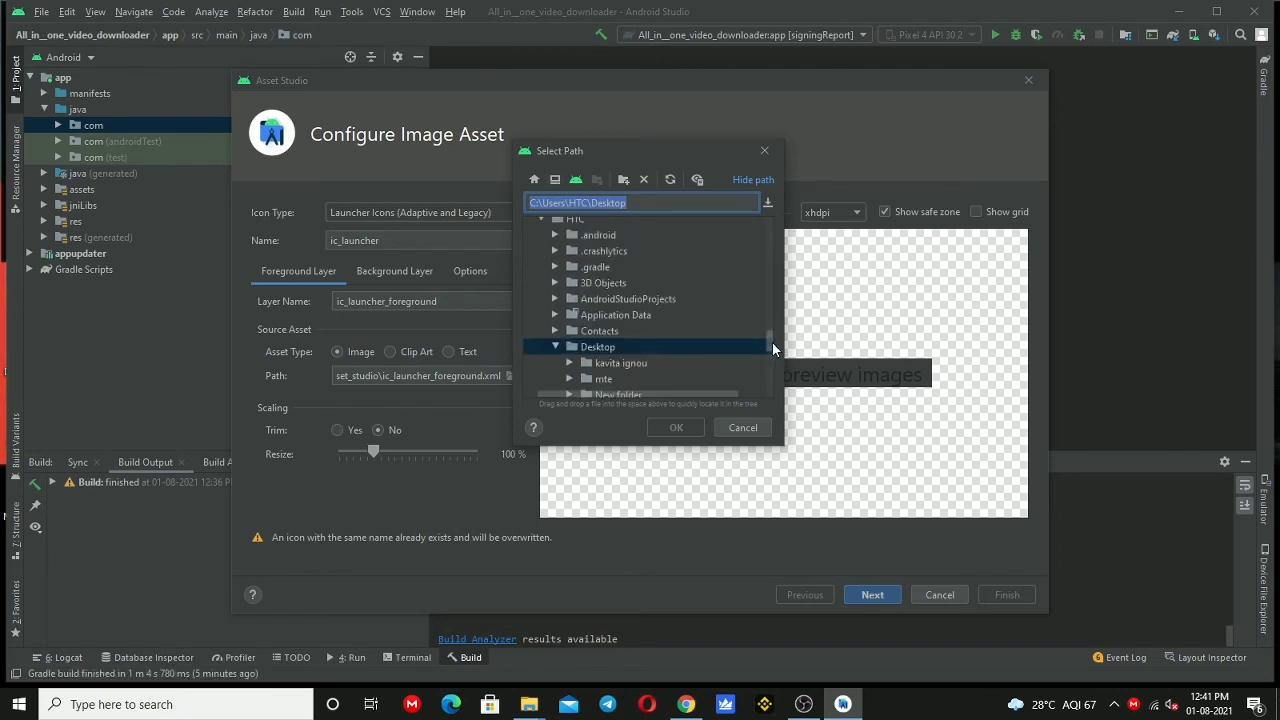
scroll(680, 380, down, 1)
scroll(678, 384, up, 1)
scroll(678, 378, down, 3)
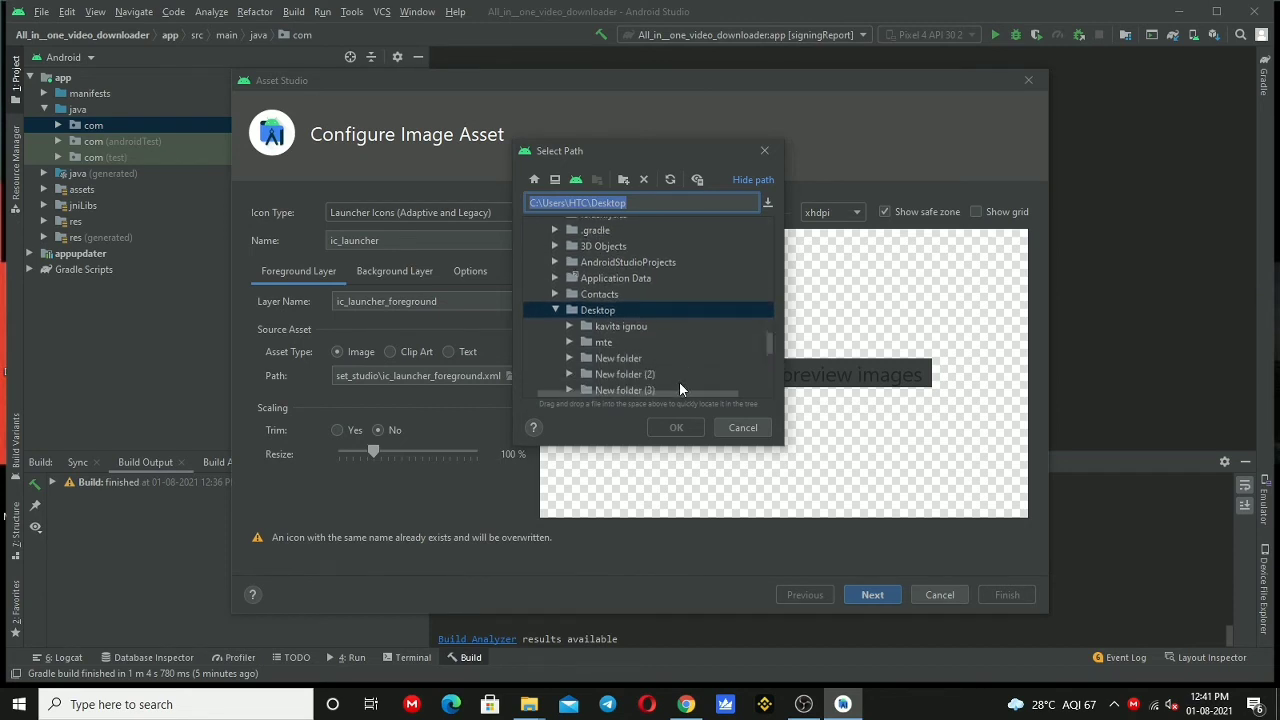
scroll(671, 378, up, 1)
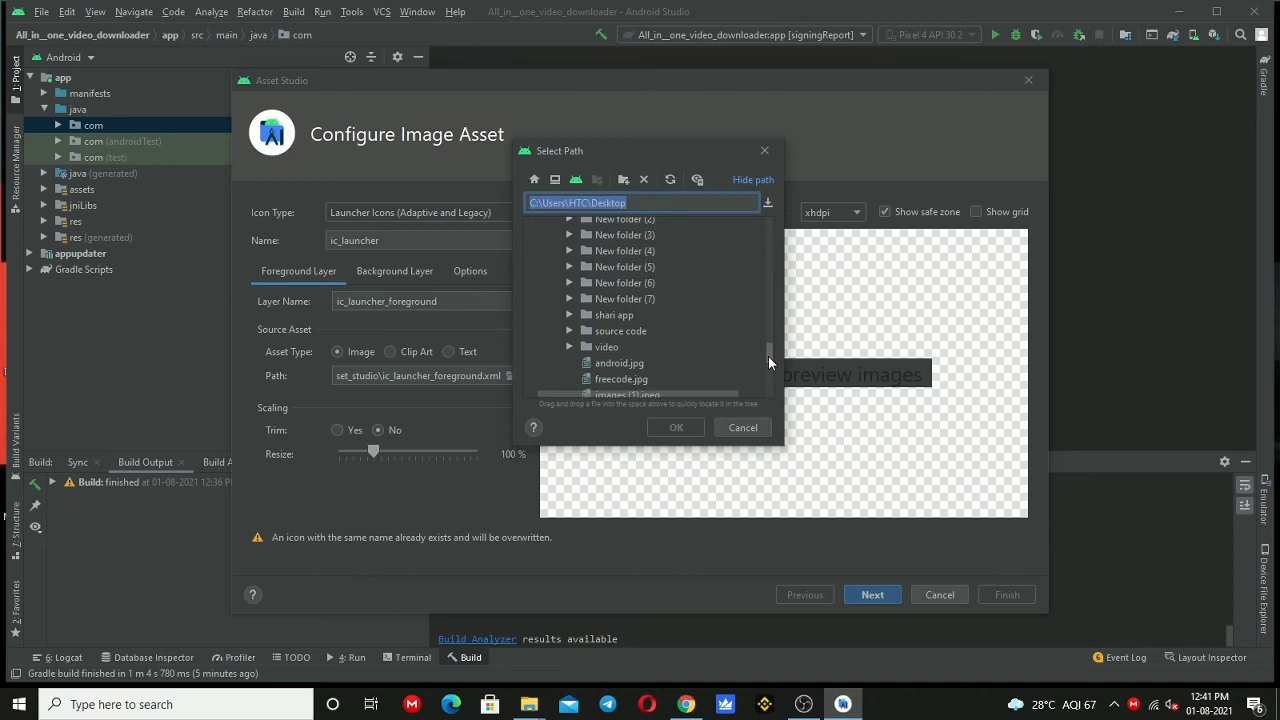
drag(768, 356, 769, 362)
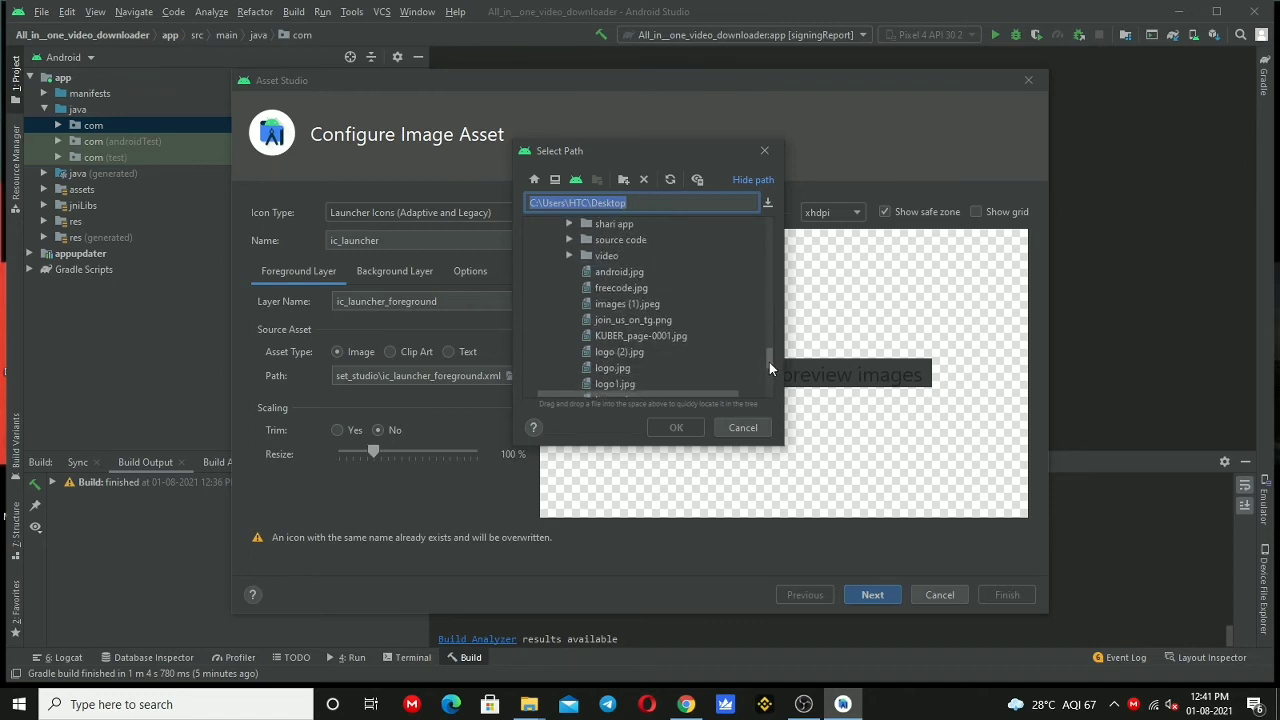
click(625, 288)
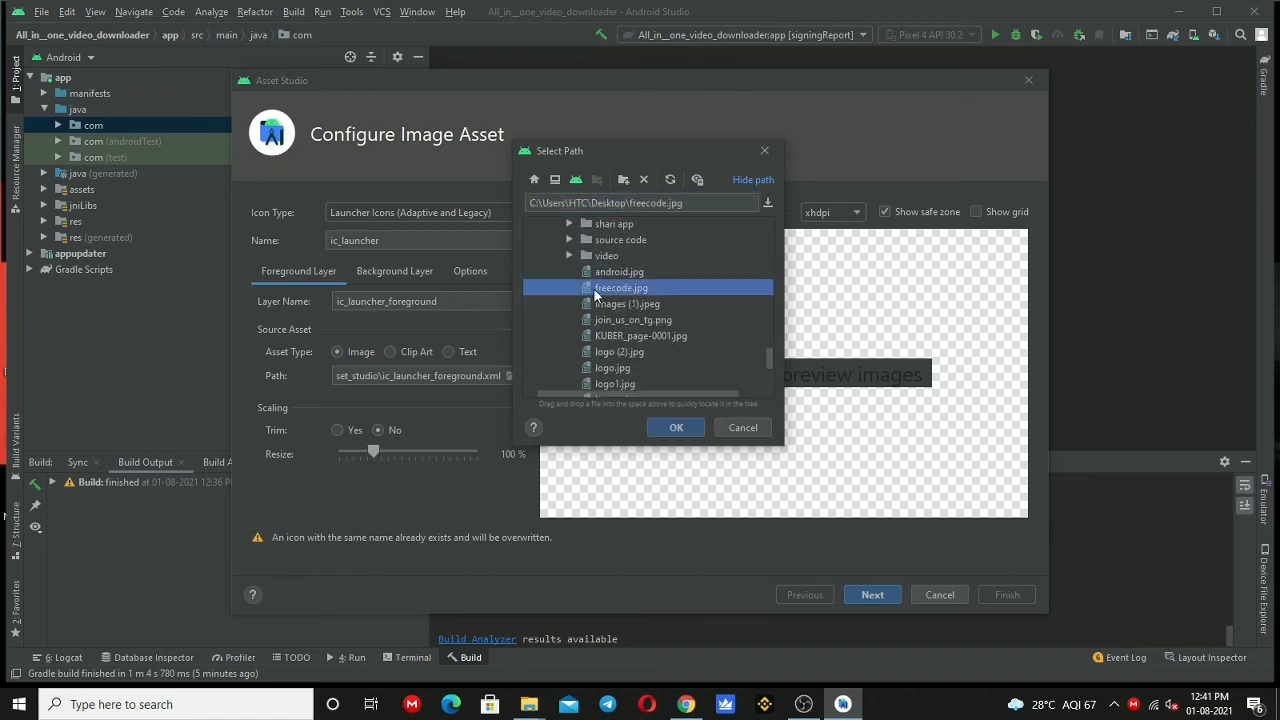
click(665, 428)
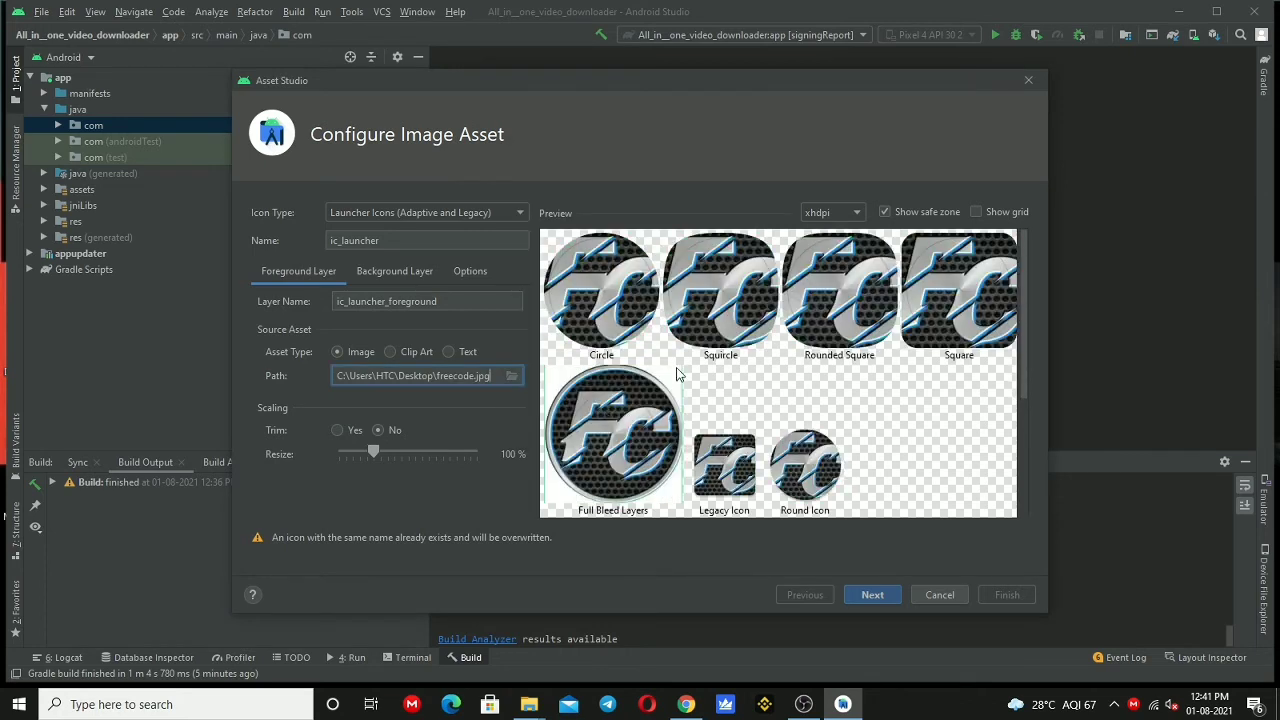
- Resize the foreground layer to 81%, generate the launcher icons in the main res directory, and collapse the app module
drag(375, 445, 361, 452)
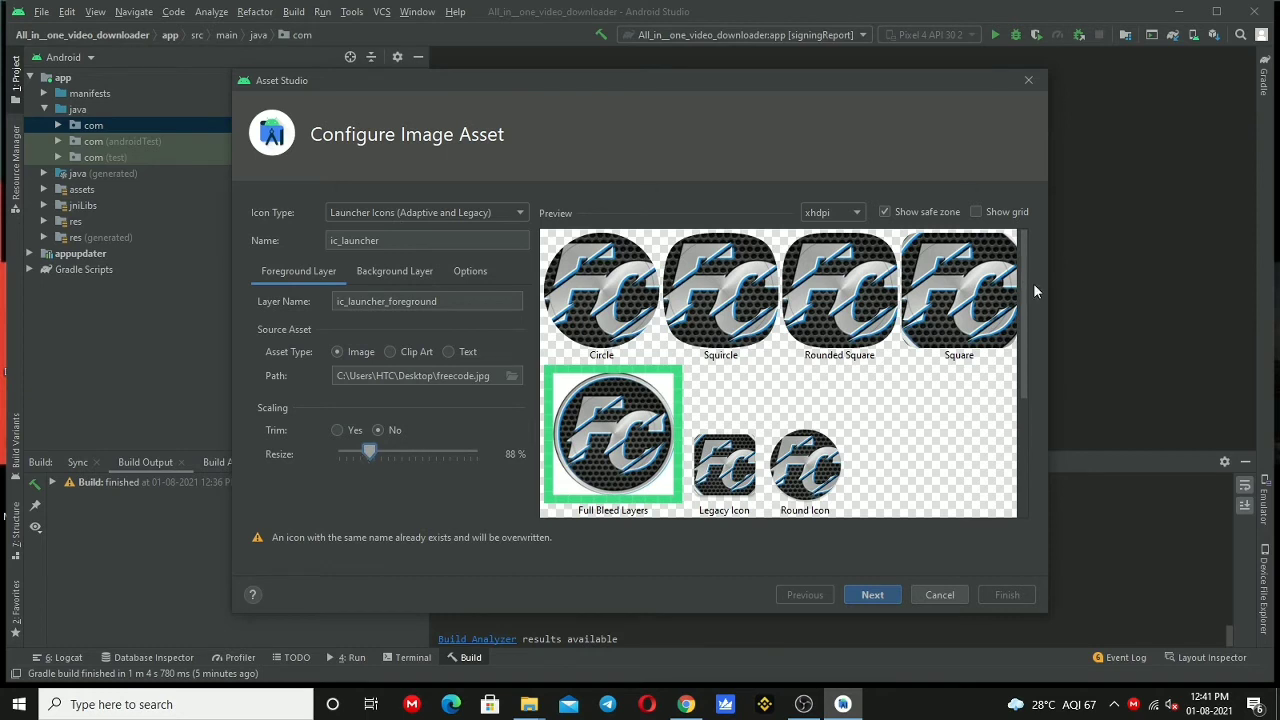
scroll(1018, 334, down, 4)
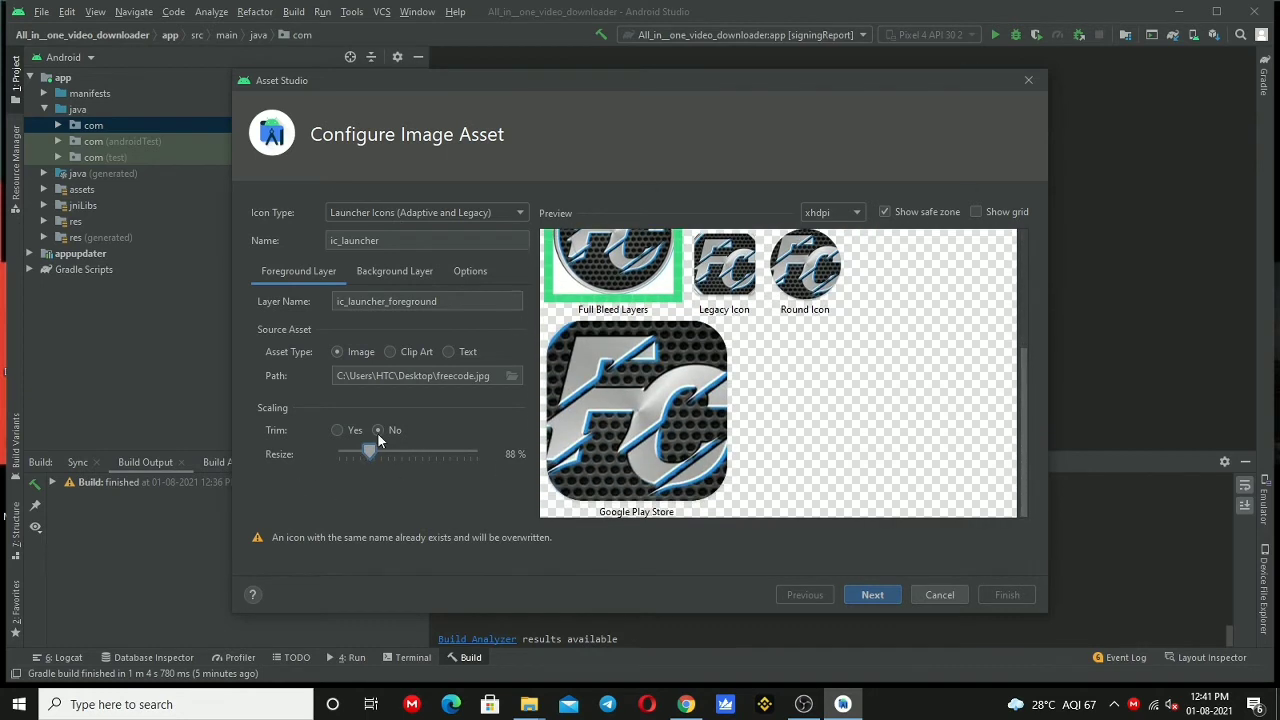
mouse_move(373, 447)
mouse_down()
mouse_move(384, 453)
mouse_move(371, 441)
mouse_up()
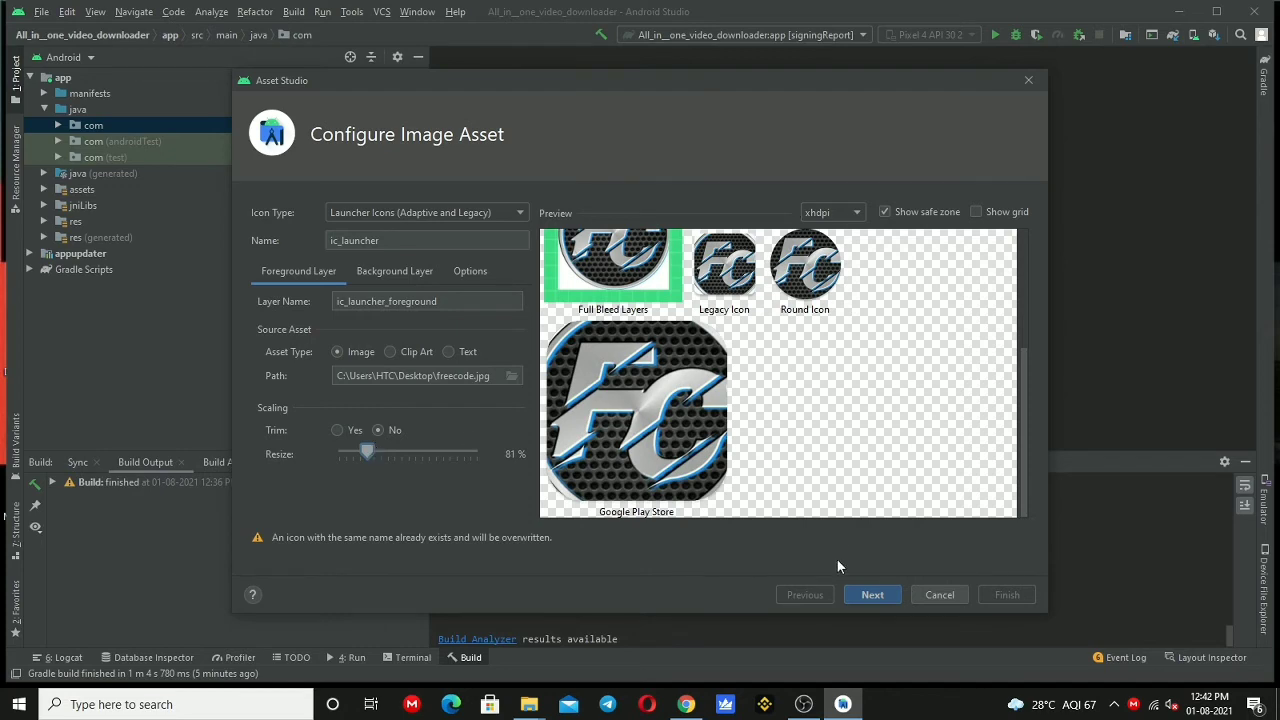
click(872, 595)
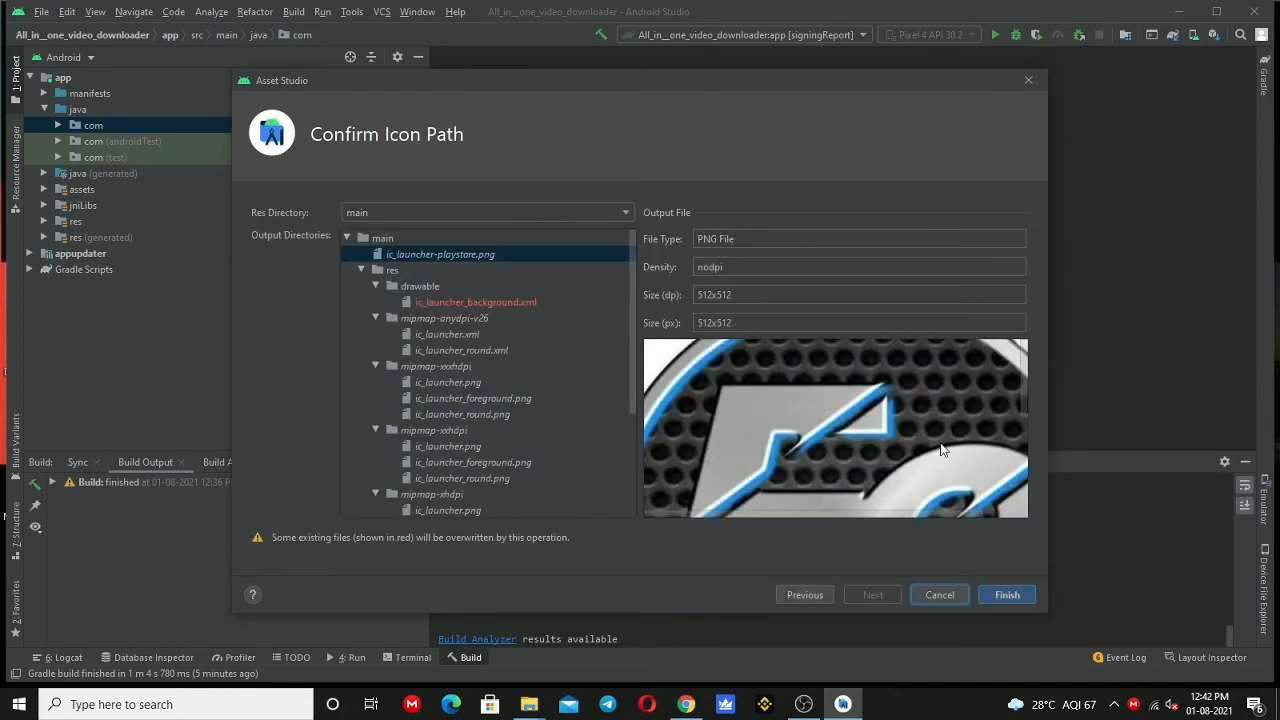
click(1006, 595)
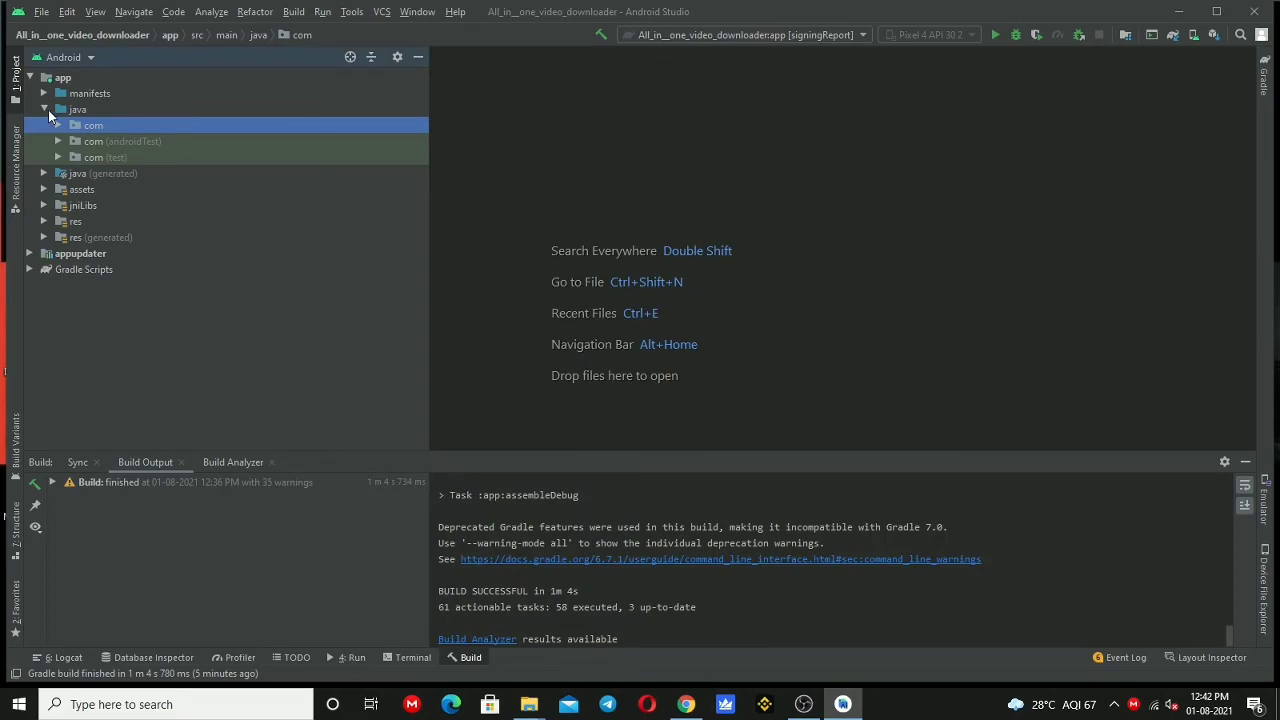
click(44, 109)
click(30, 77)
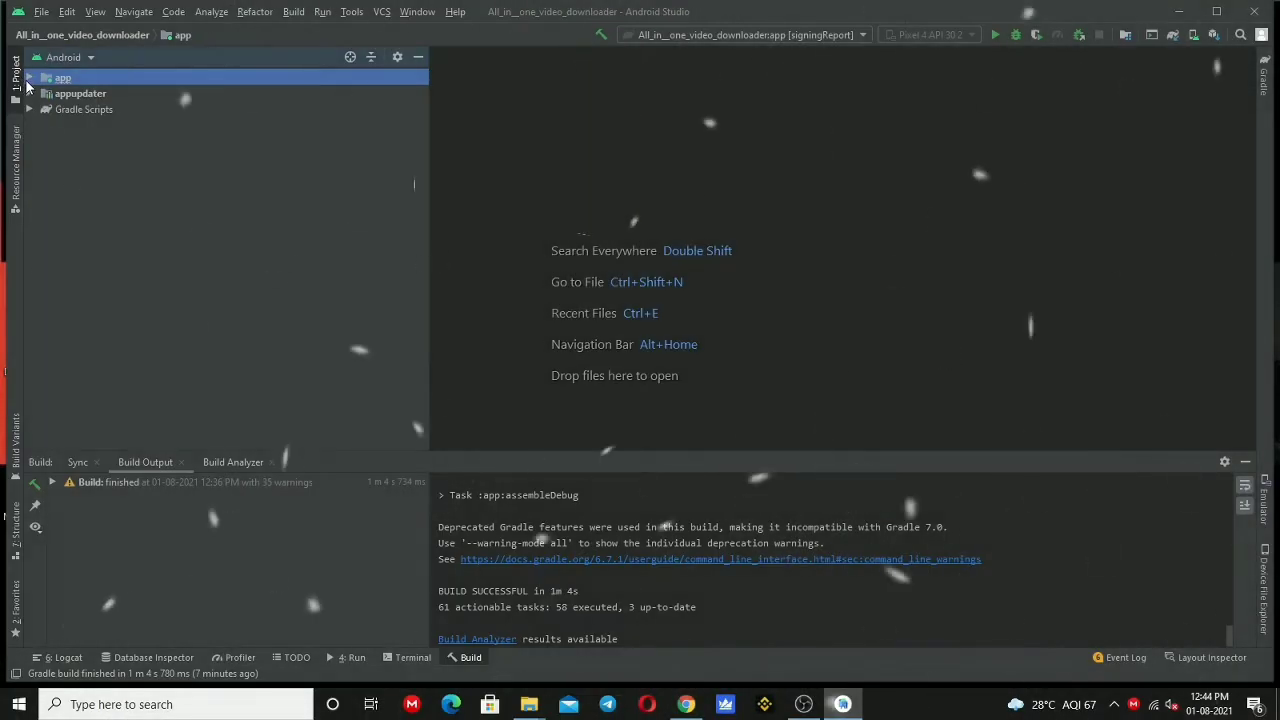
- Expand app and its res folder, and look through the drawable, font, layout, menu, mipmap and raw subfolders
click(30, 77)
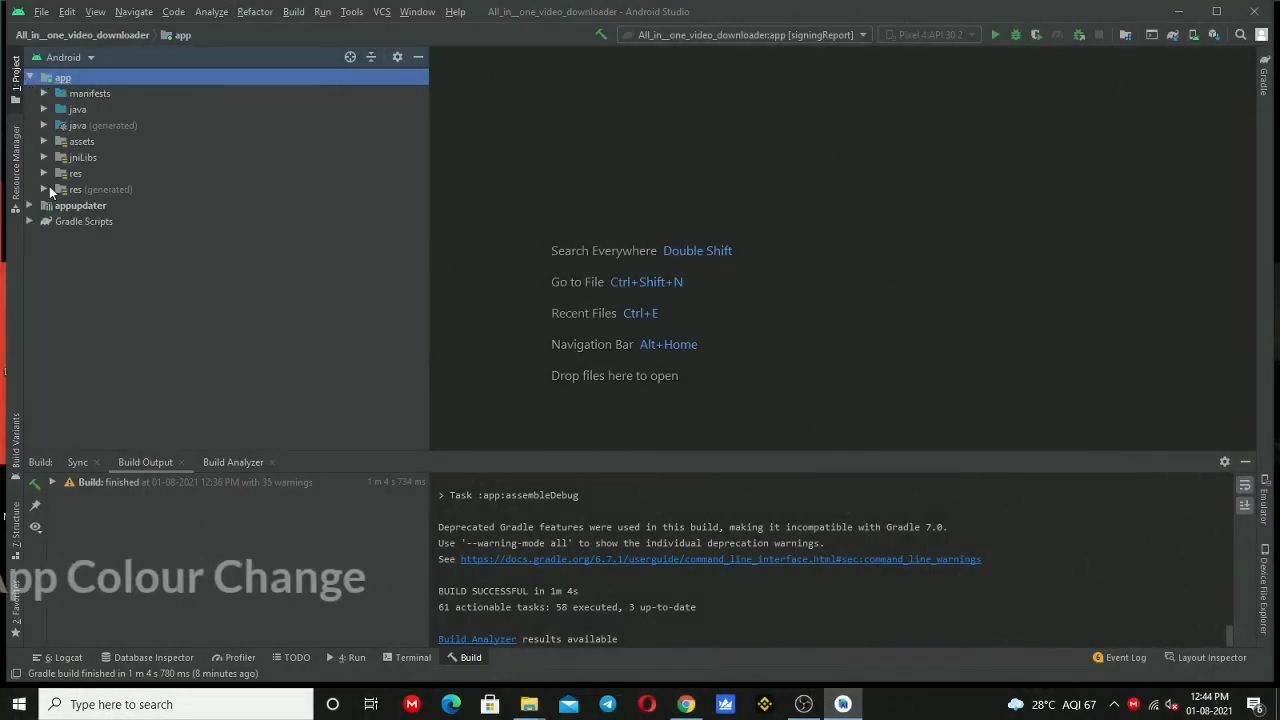
click(44, 173)
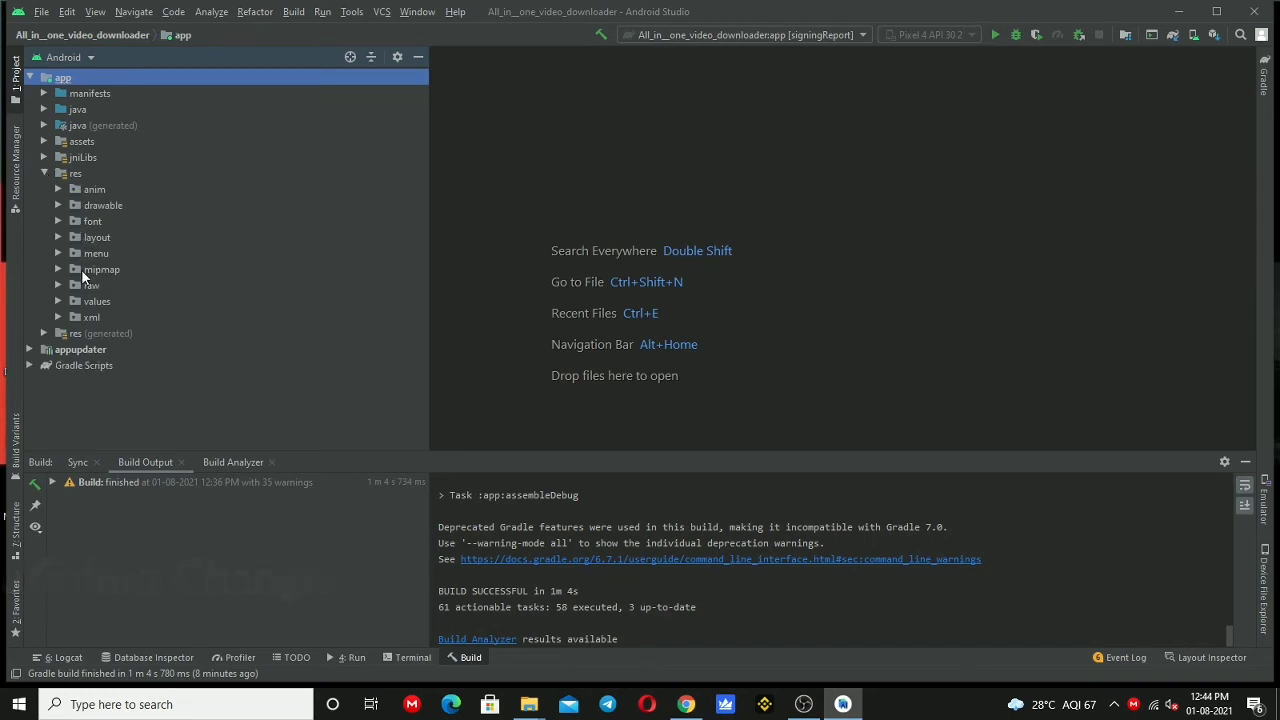
click(58, 205)
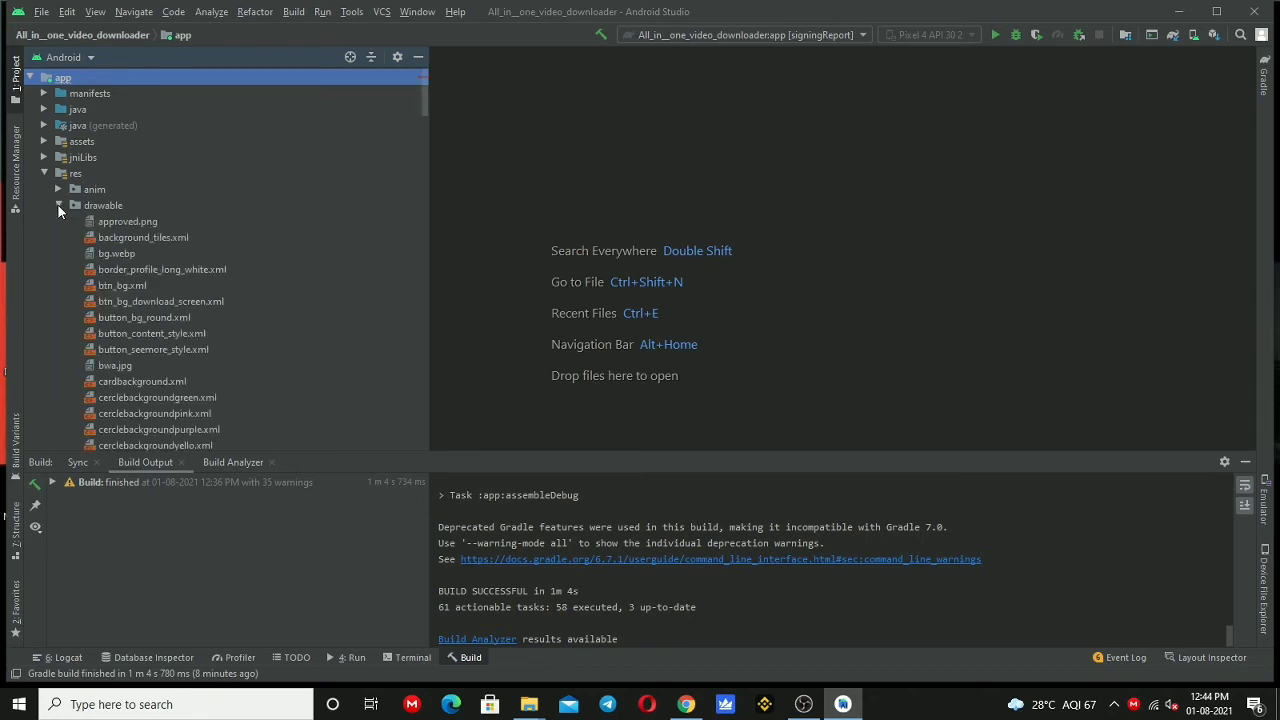
click(58, 205)
click(59, 221)
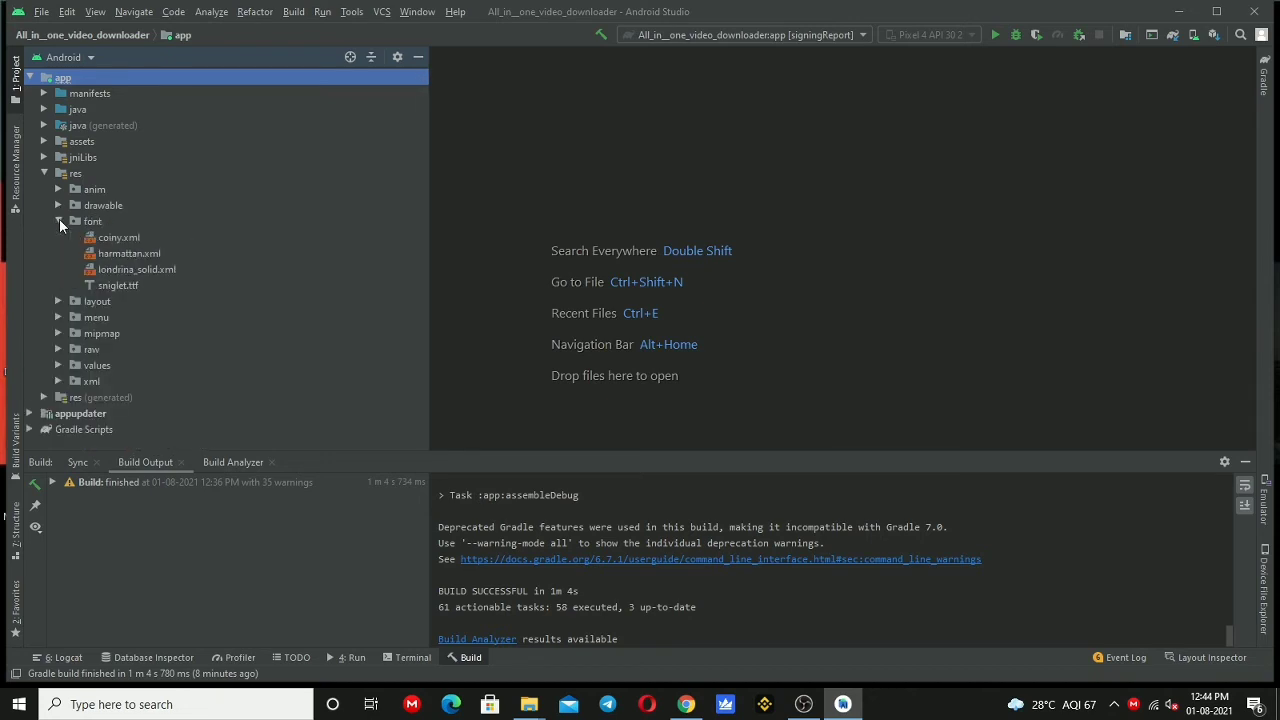
click(58, 219)
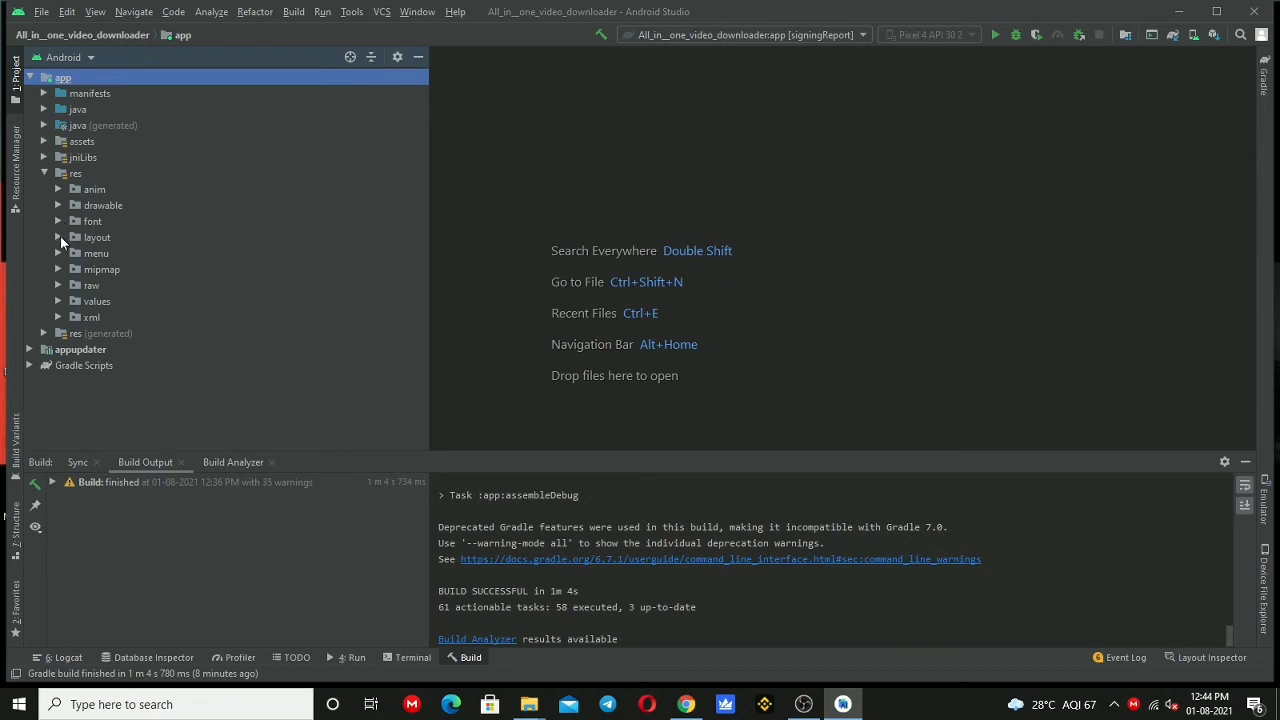
click(60, 236)
click(60, 236)
click(59, 253)
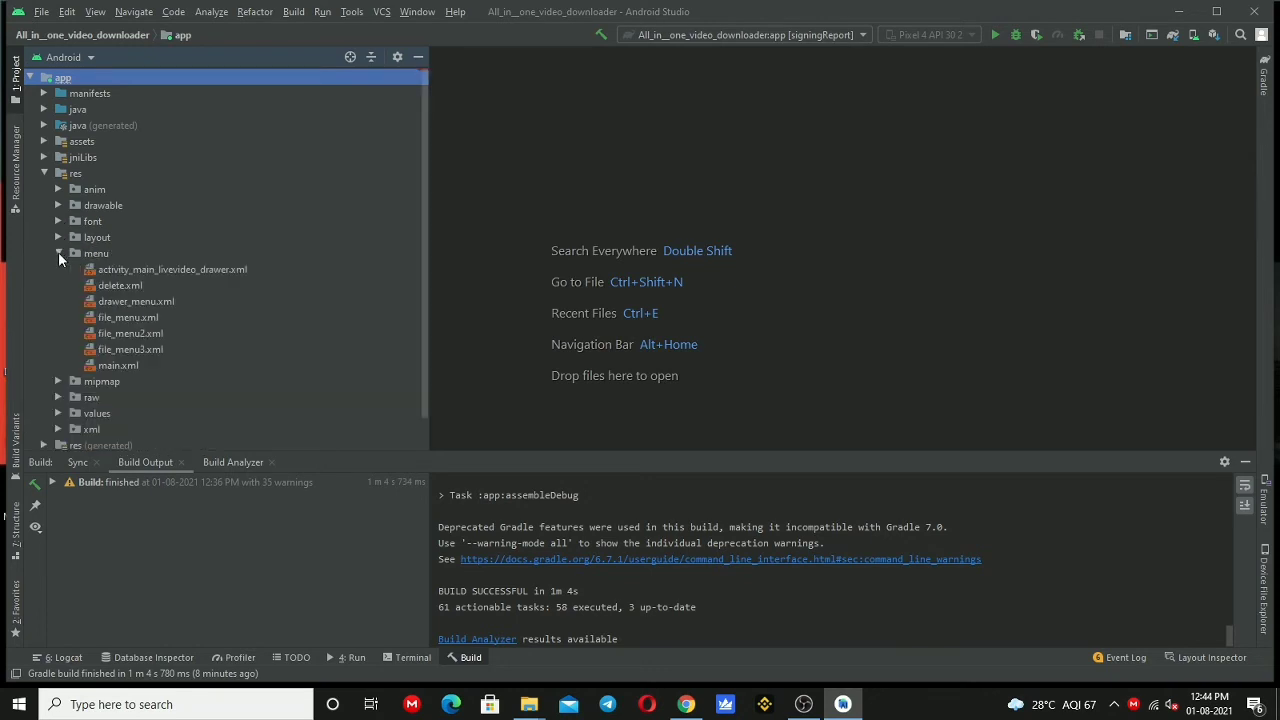
click(59, 253)
click(56, 268)
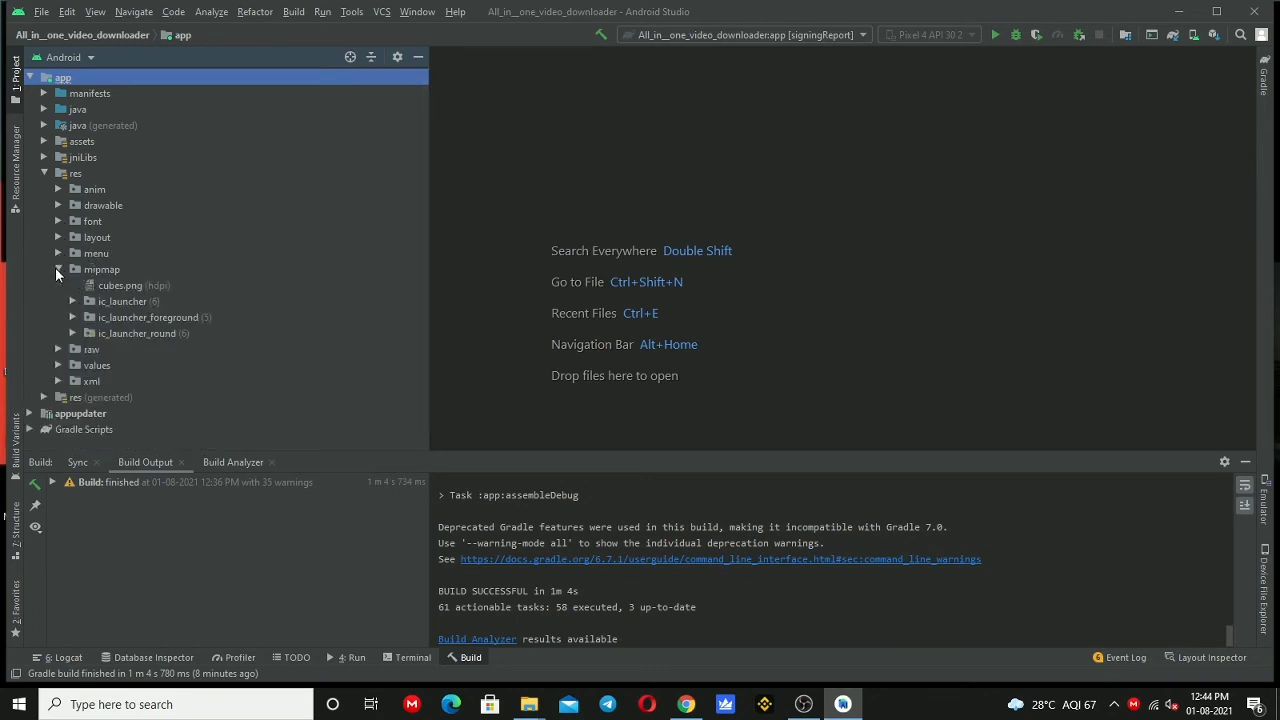
click(56, 268)
click(57, 285)
click(57, 285)
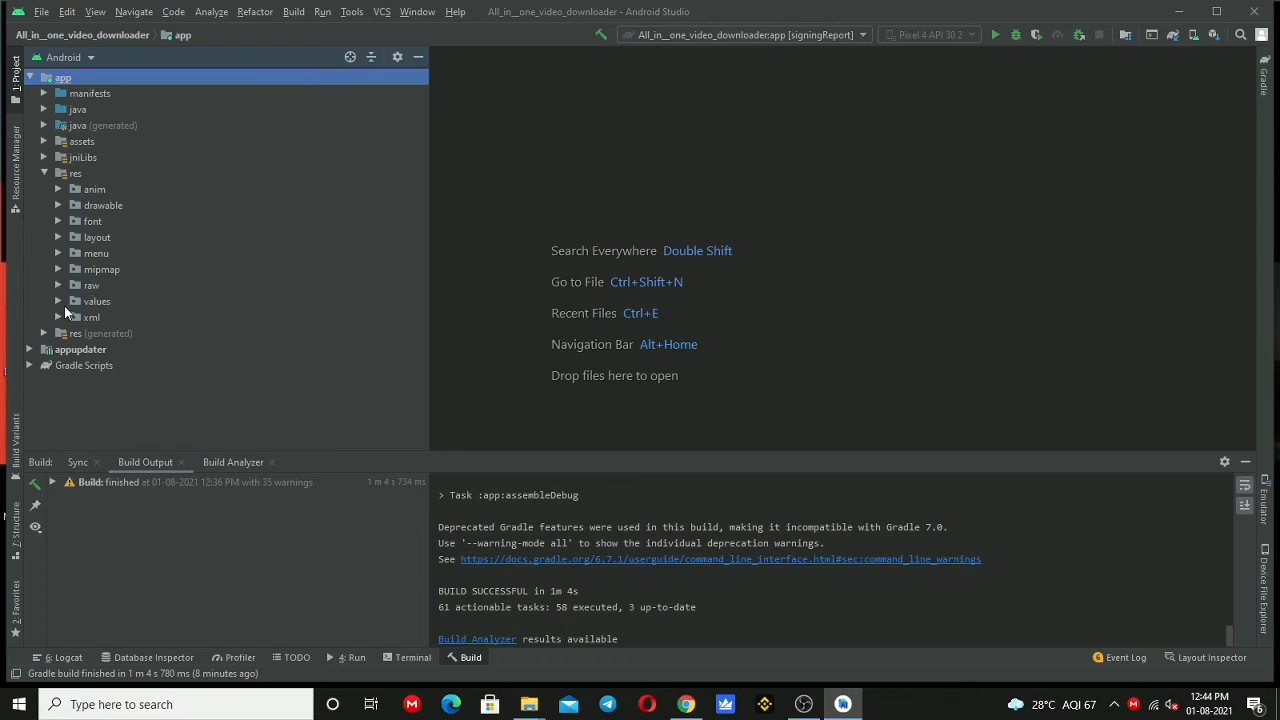
- Open colors.xml from the values folder and set colorPrimaryDark to the light blue #03A9F4
click(60, 301)
double_click(126, 316)
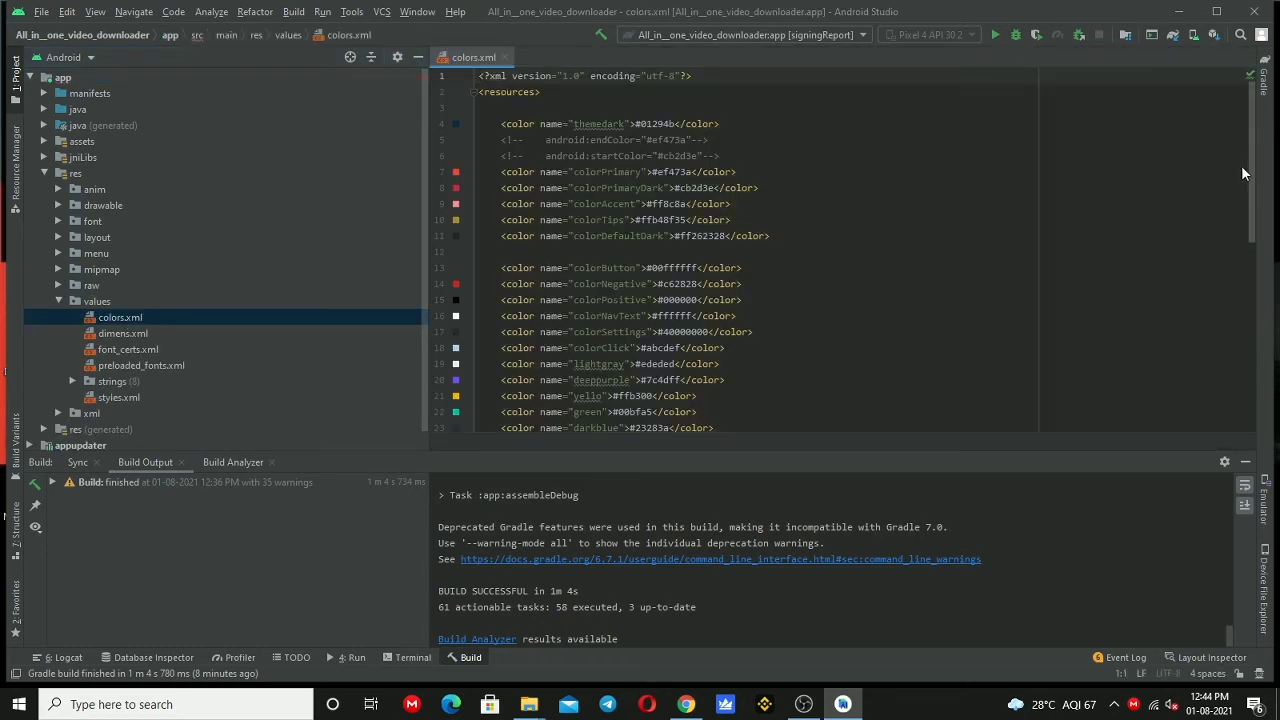
mouse_move(1248, 170)
mouse_down()
mouse_move(1266, 425)
mouse_move(1248, 163)
mouse_up()
click(456, 188)
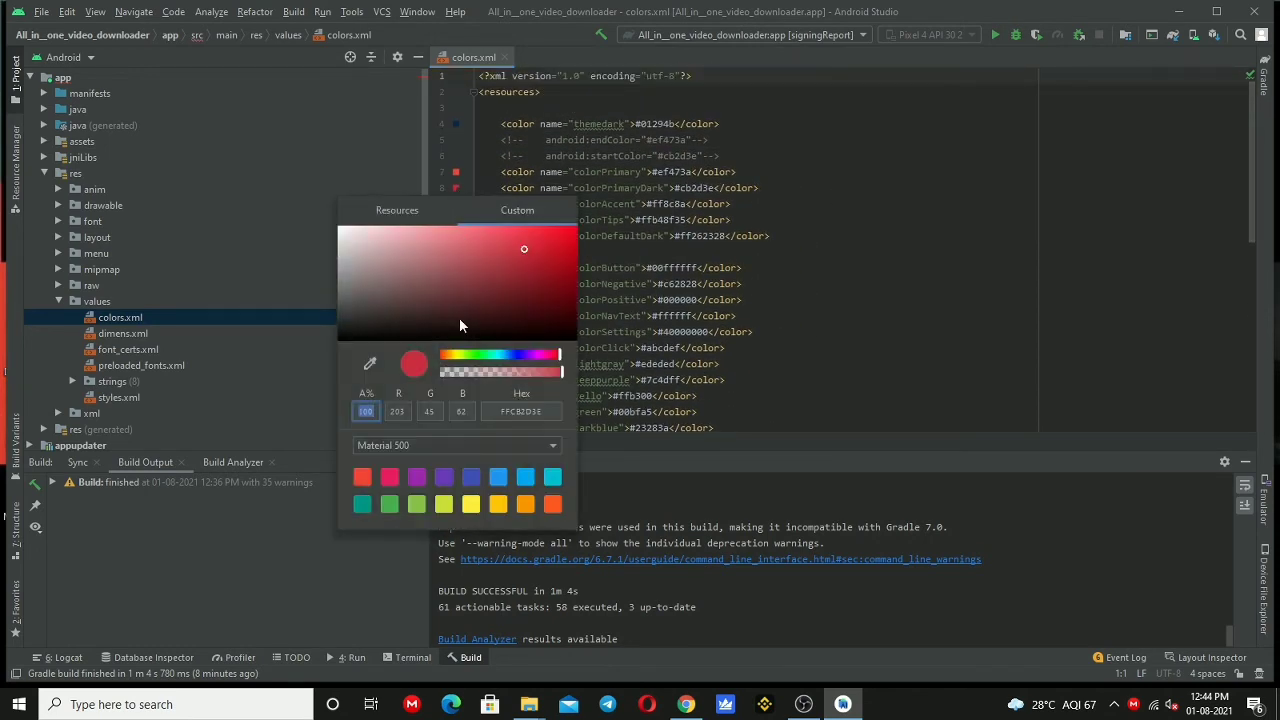
click(525, 476)
click(310, 528)
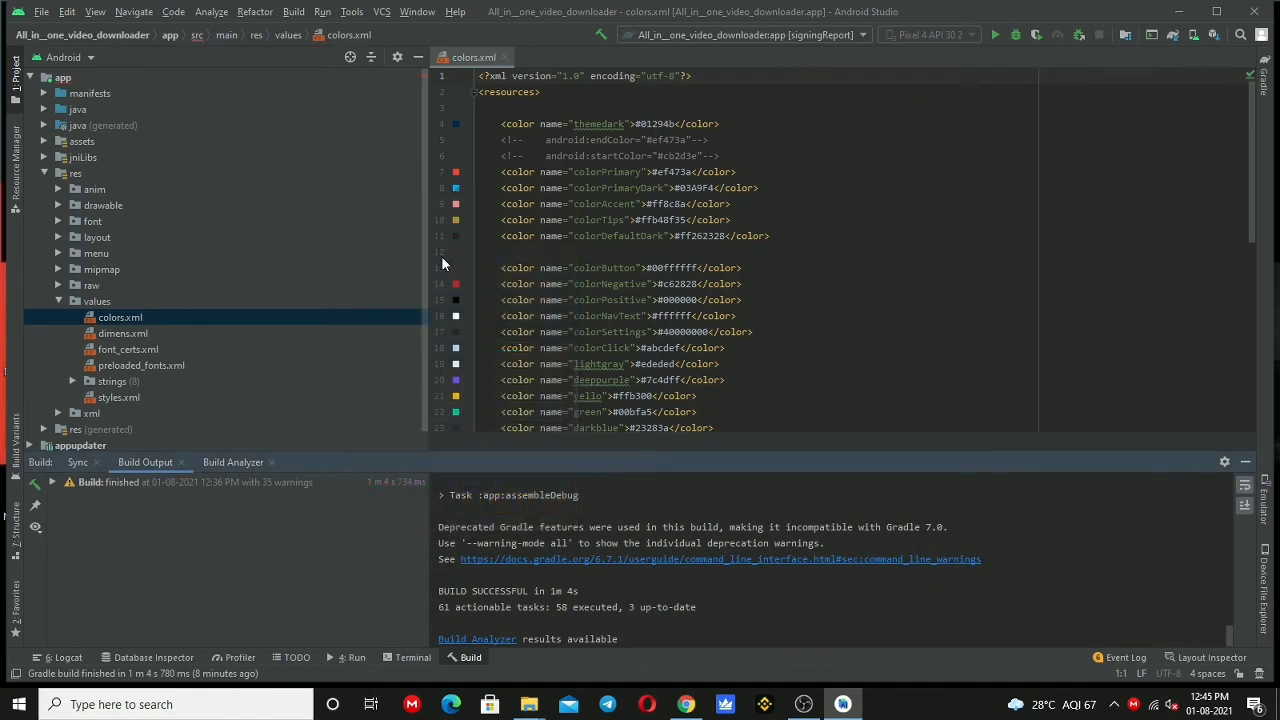
- Set the colorNegative and pink colors in colors.xml to the light blue #03A9F4
click(456, 286)
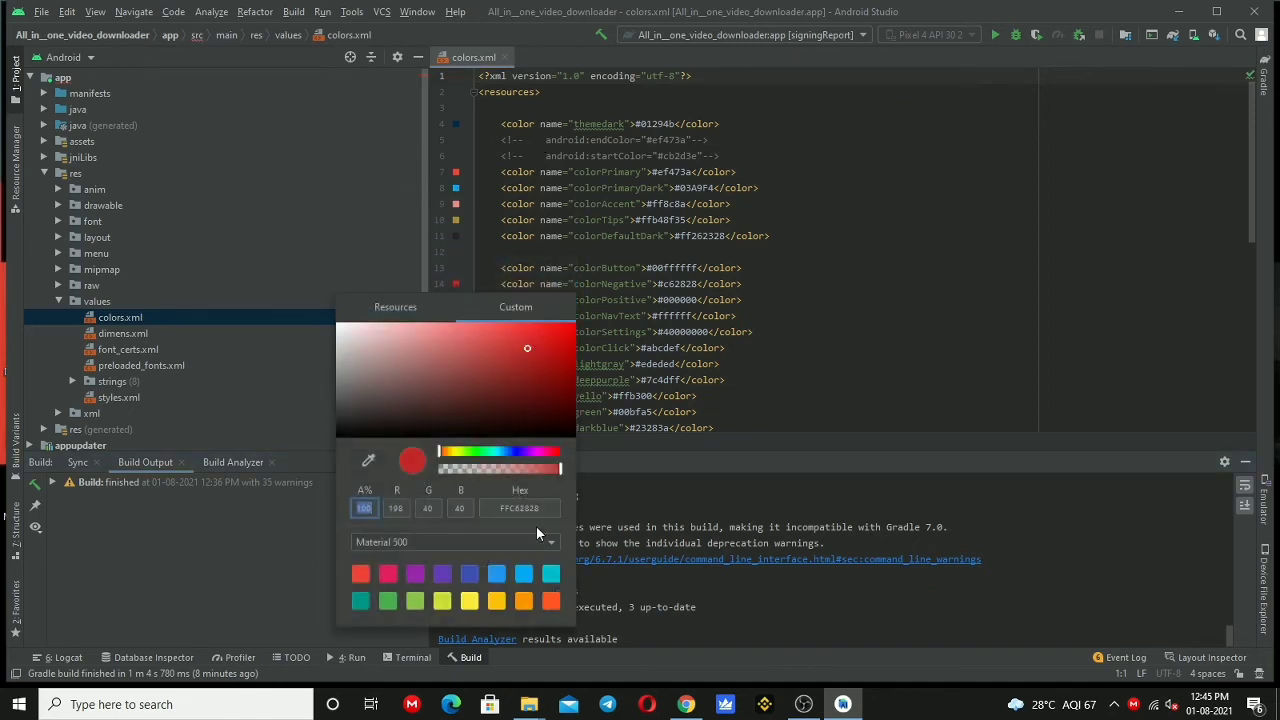
click(524, 573)
click(301, 575)
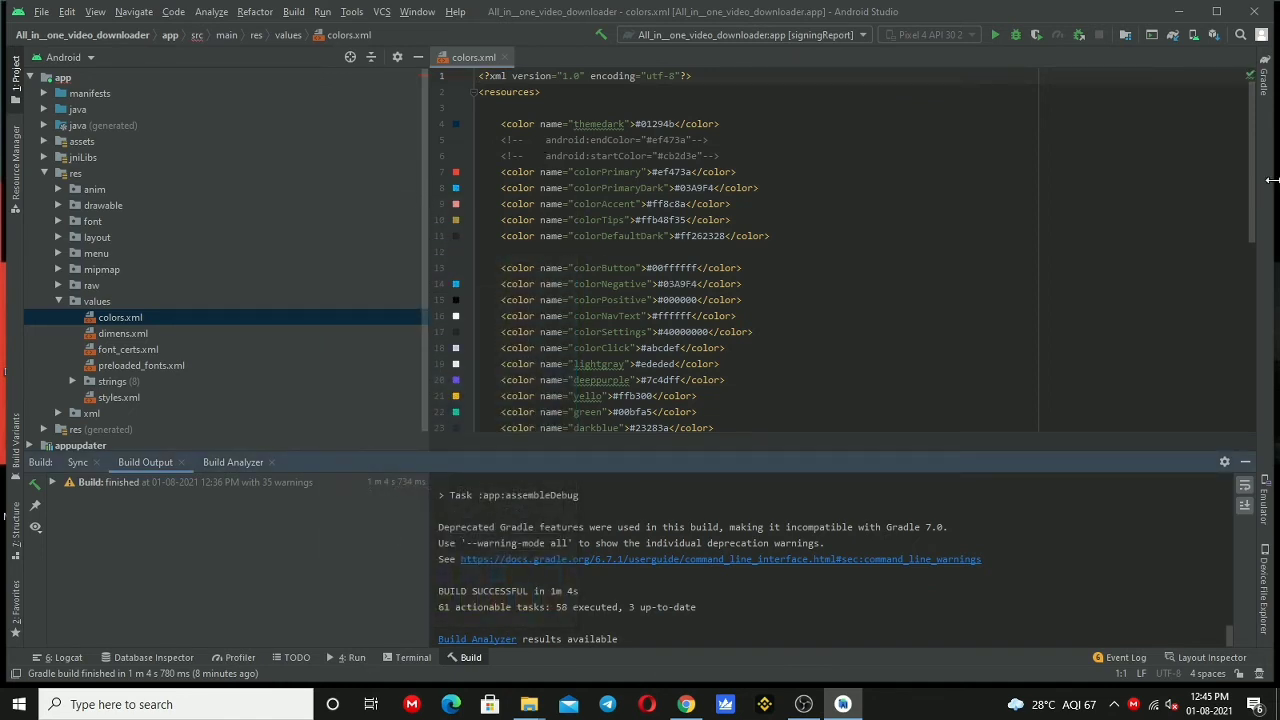
scroll(455, 300, down, 3)
click(456, 355)
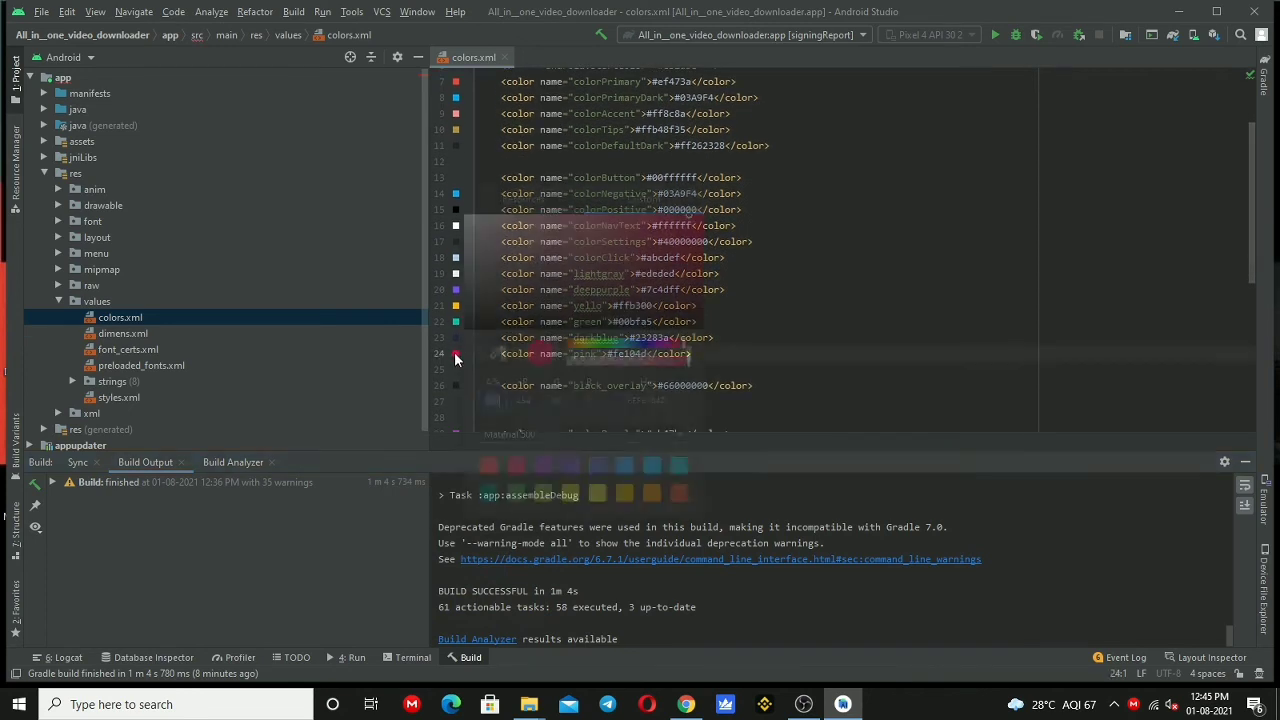
click(651, 466)
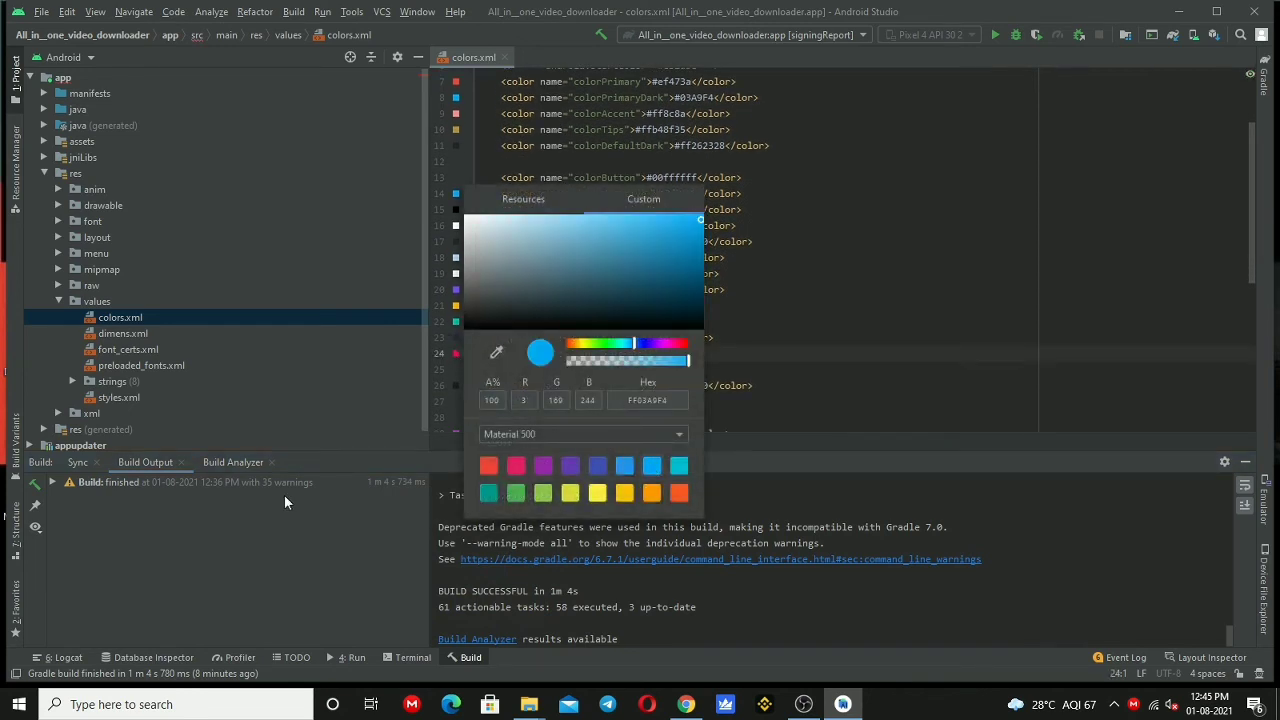
click(220, 520)
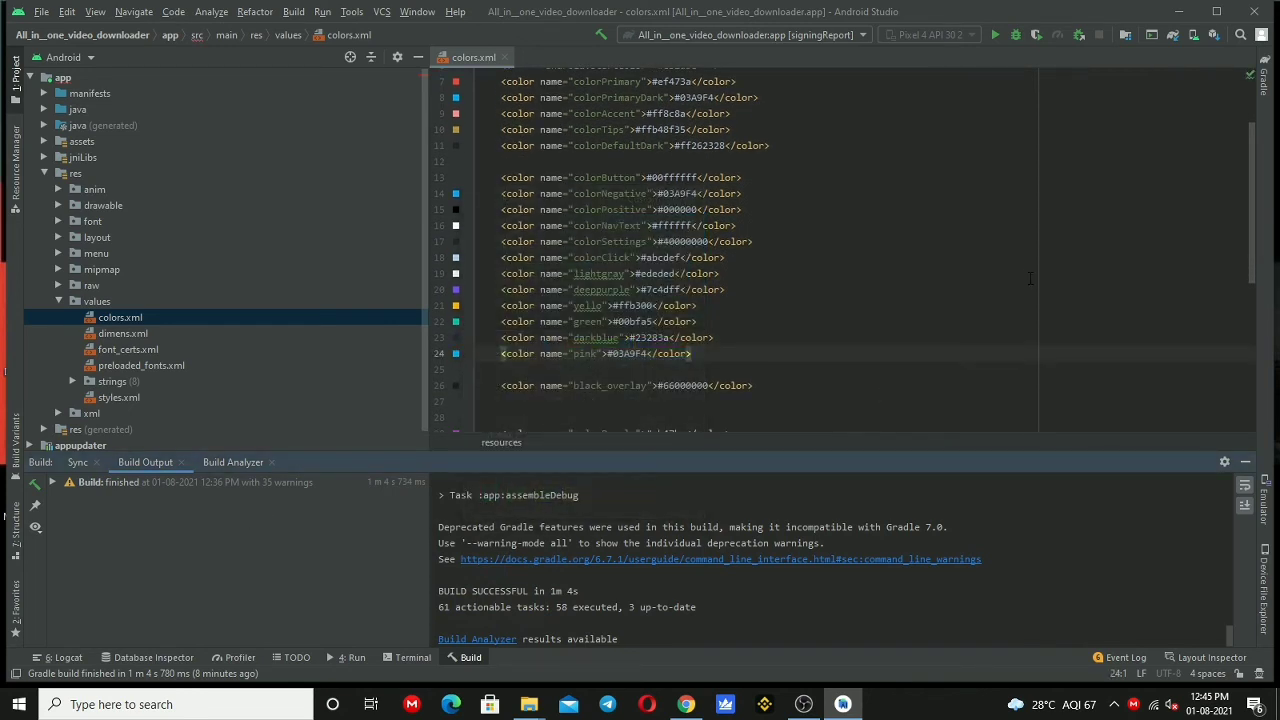
- Set the colorPrimary value in colors.xml to the light blue #03A9F4
click(455, 81)
click(523, 369)
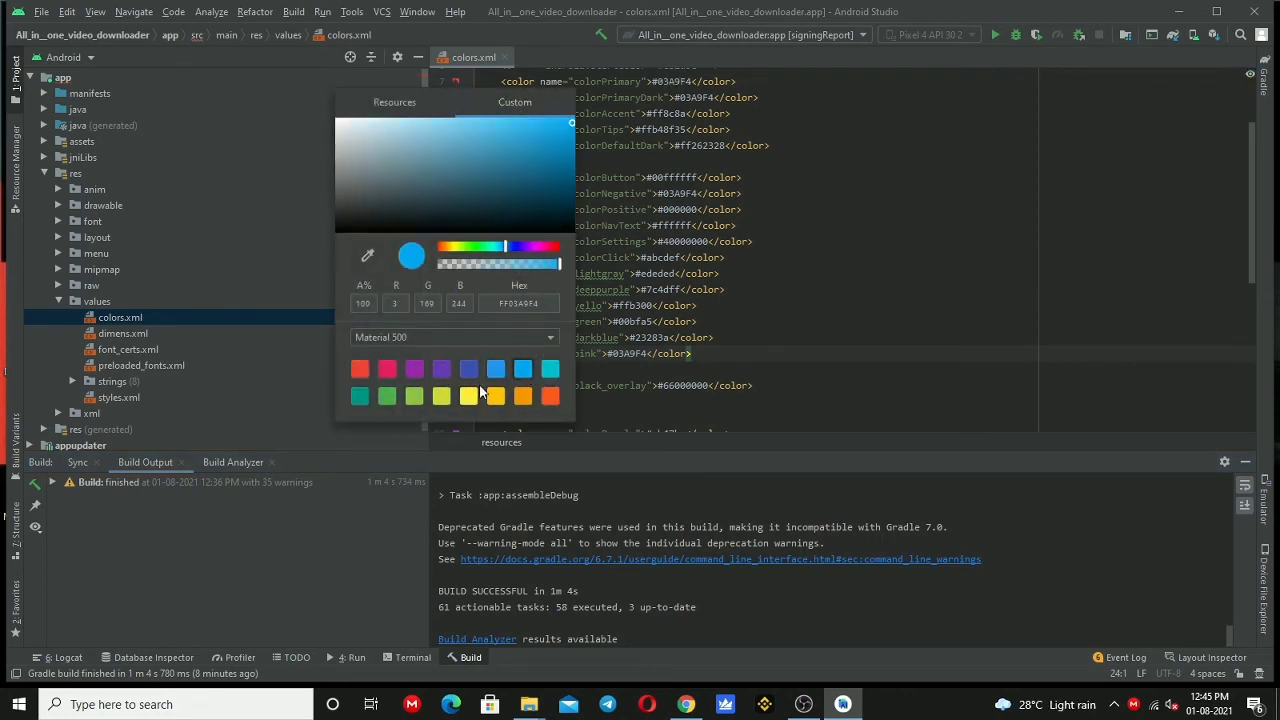
click(279, 502)
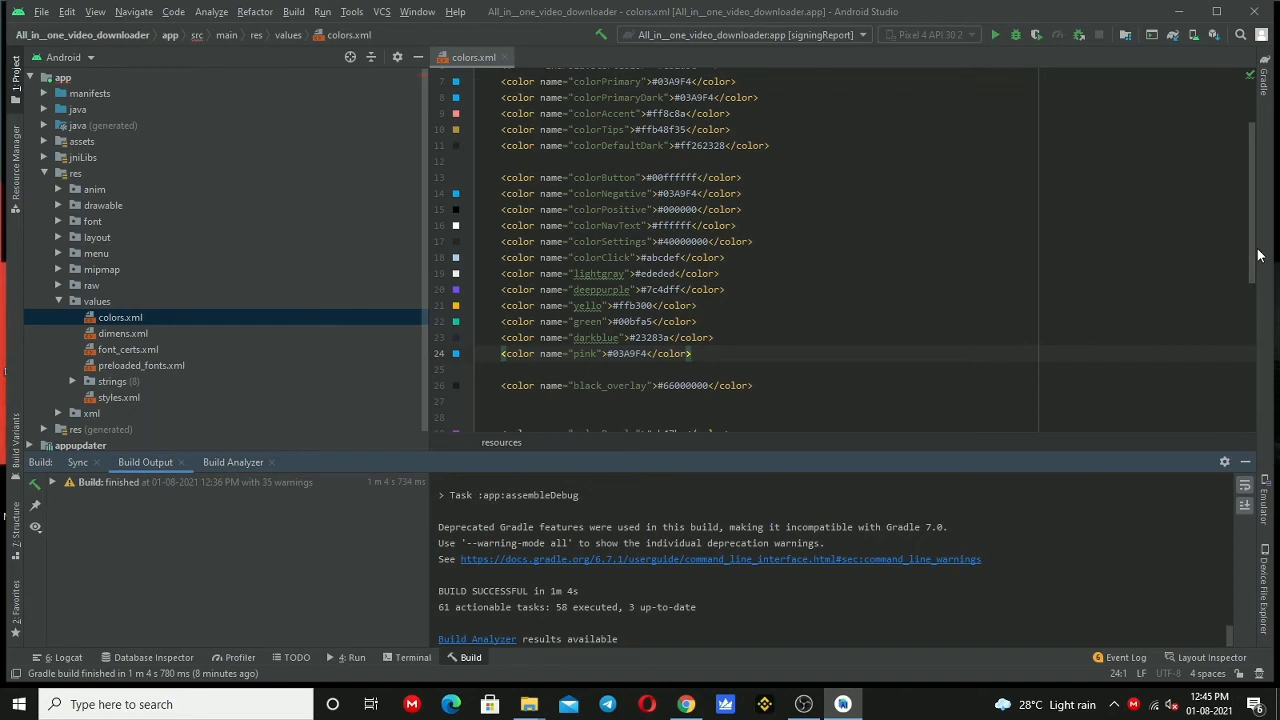
- Close colors.xml and collapse the values folder in the project tree
scroll(1260, 255, up, 2)
key(ctrl+F4)
click(58, 301)
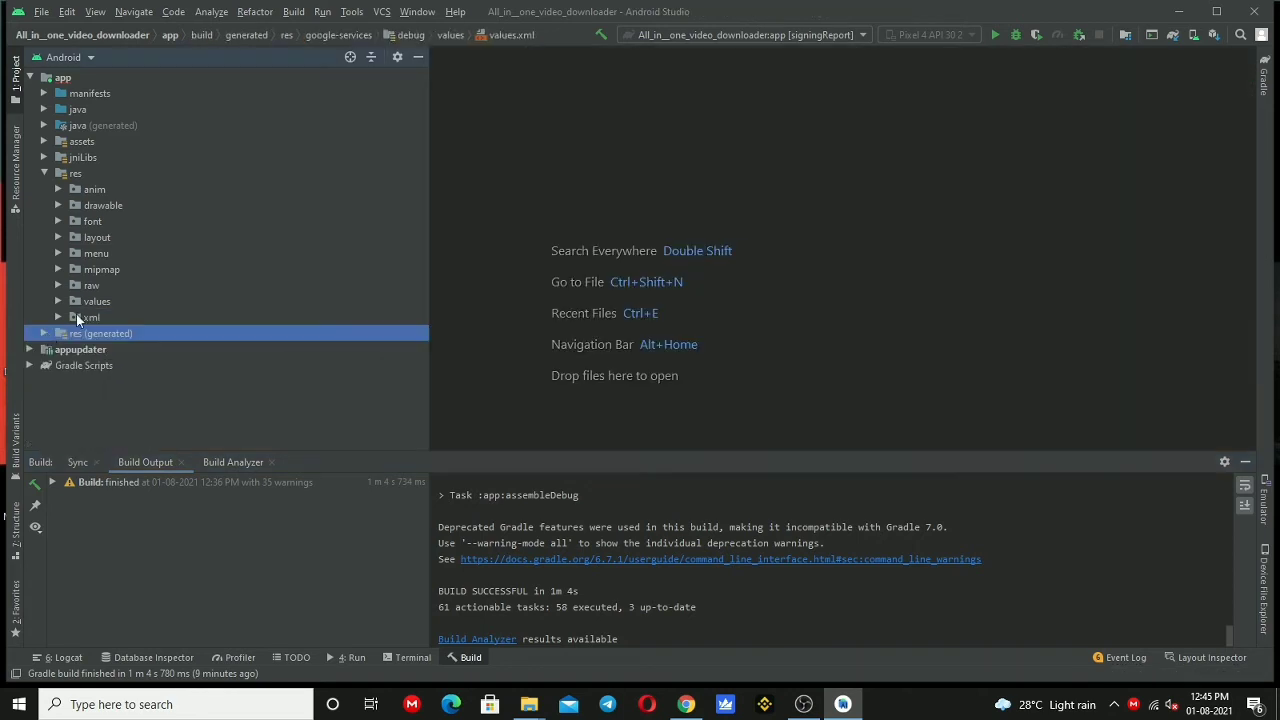
- Show the project's res/drawable folder in File Explorer and display its files as large icons
click(57, 238)
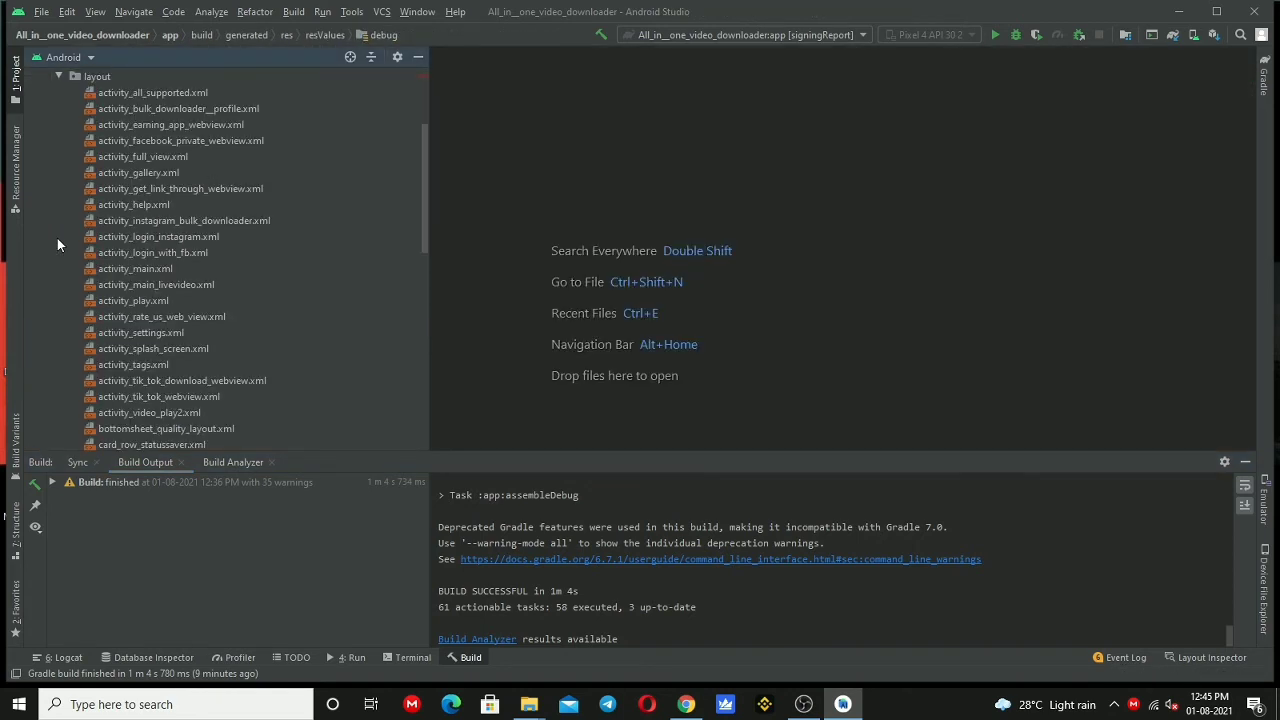
click(58, 76)
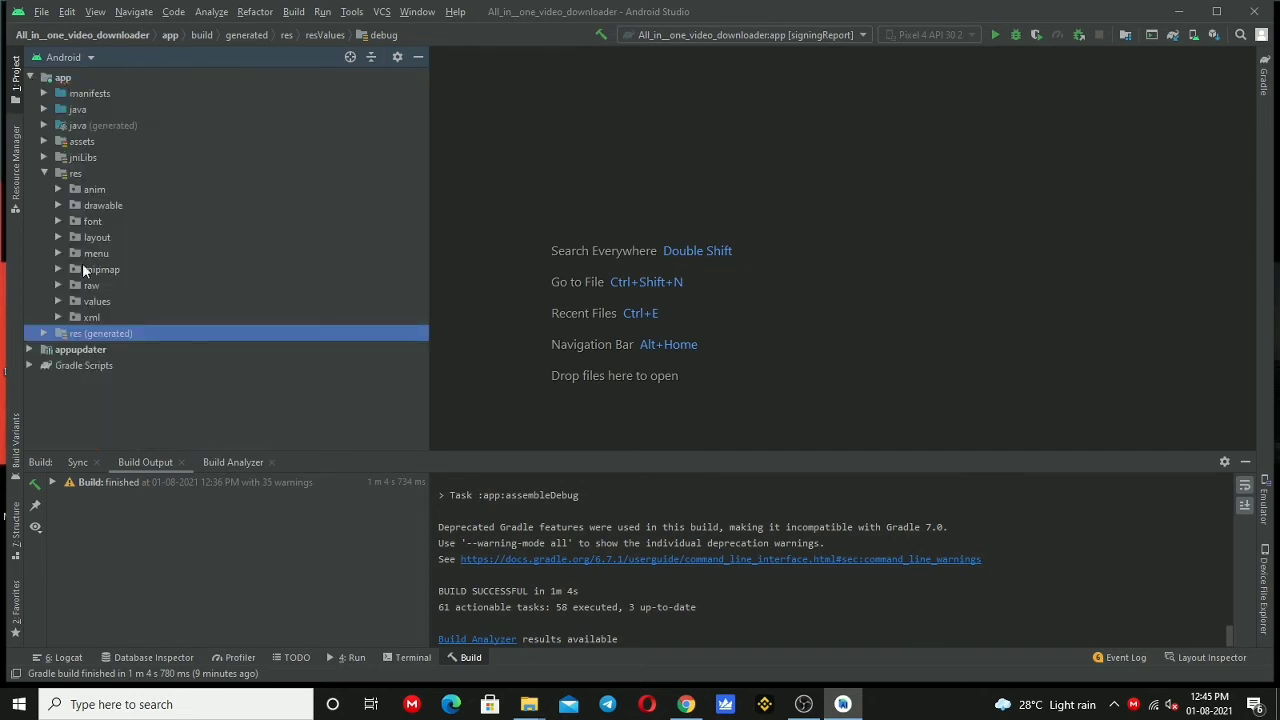
click(58, 205)
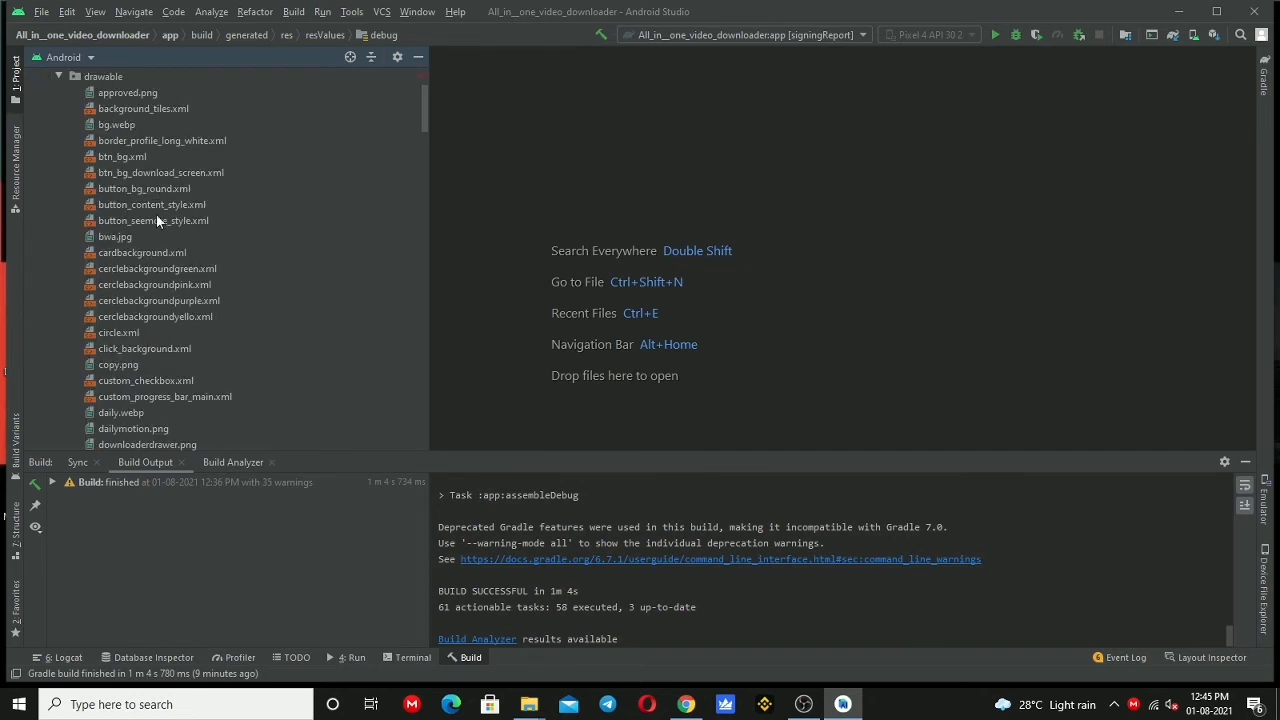
scroll(417, 118, up, 2)
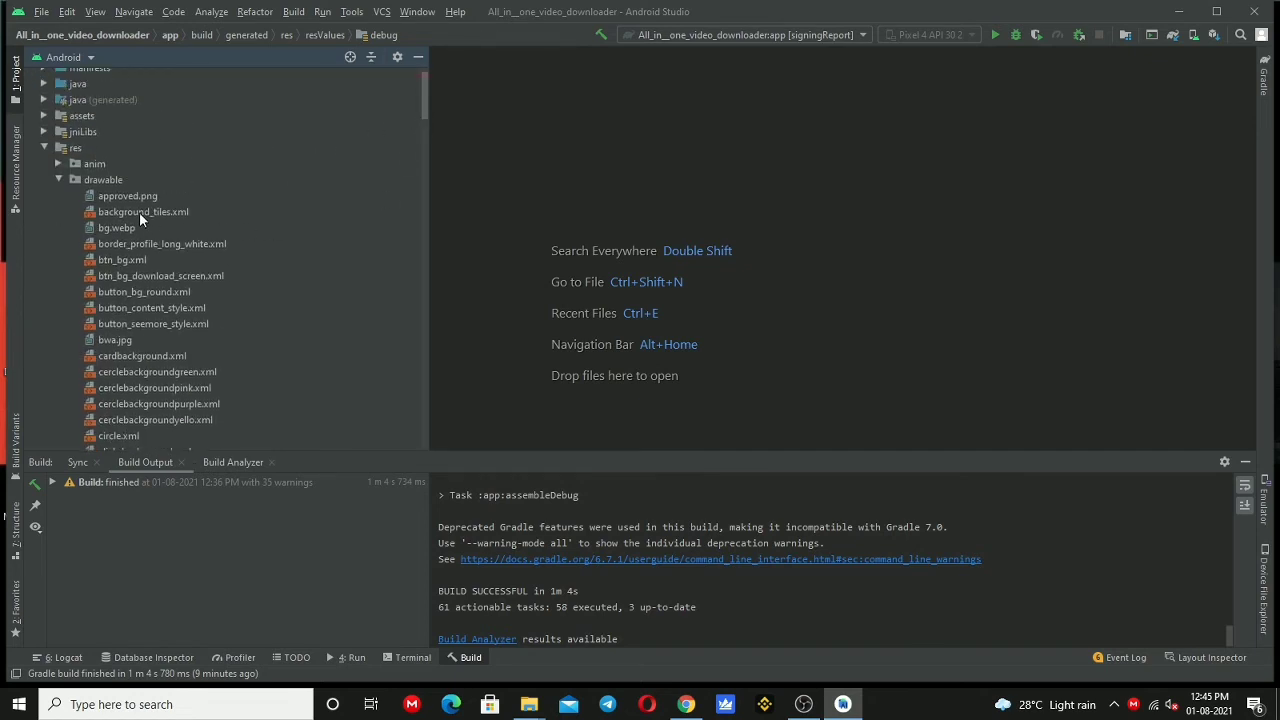
right_click(121, 183)
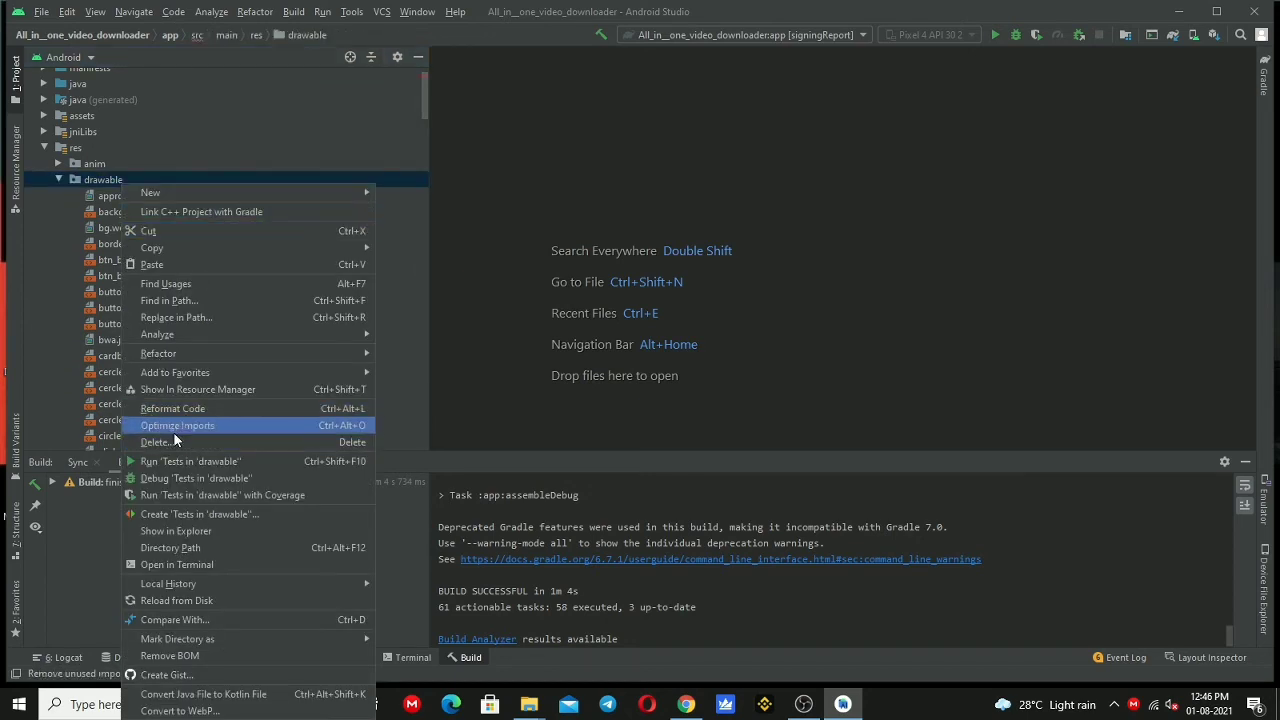
click(157, 534)
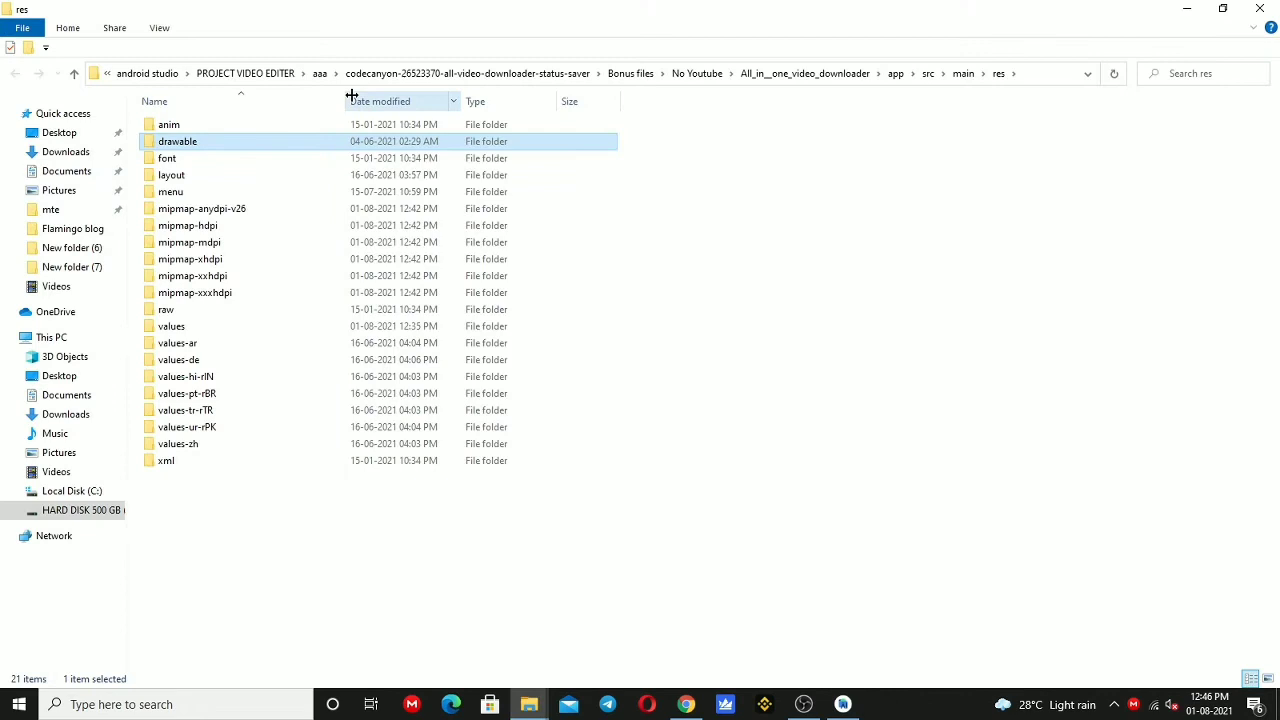
double_click(206, 145)
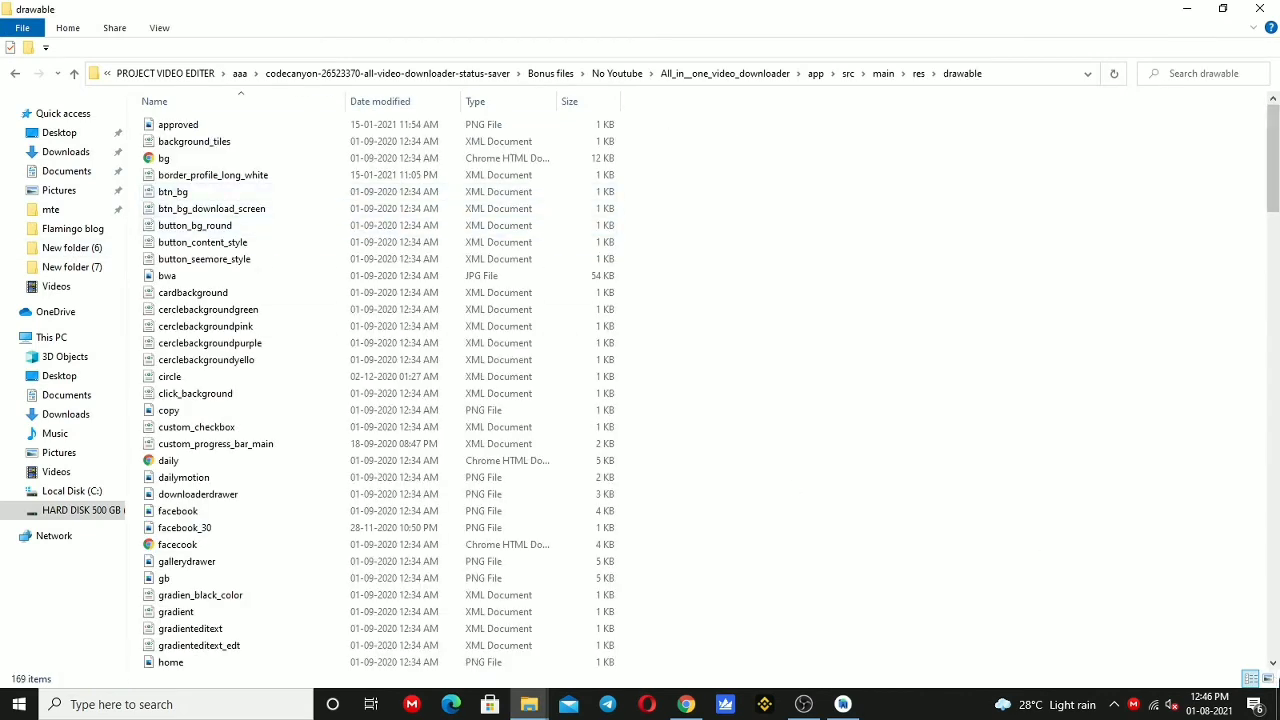
click(1267, 679)
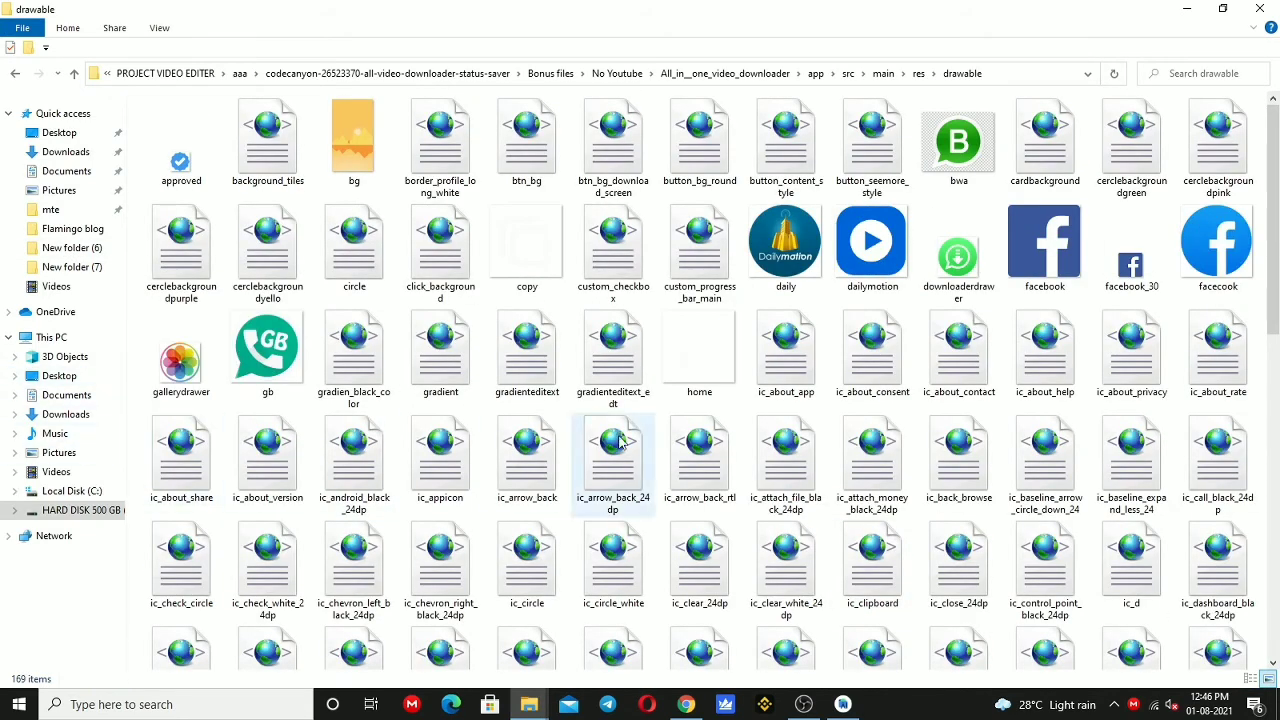
- Look through the images in the drawable folder, including the instagram and twitter icons, and minimize File Explorer
drag(1277, 175, 1277, 590)
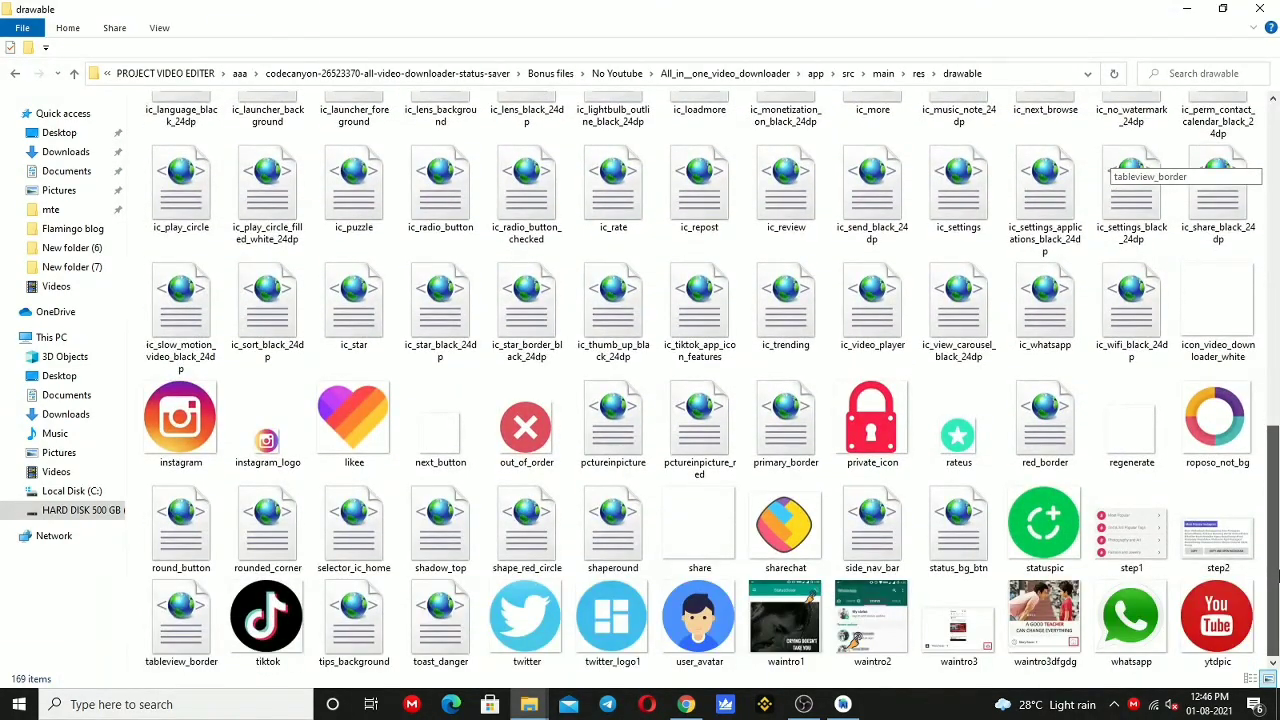
click(180, 420)
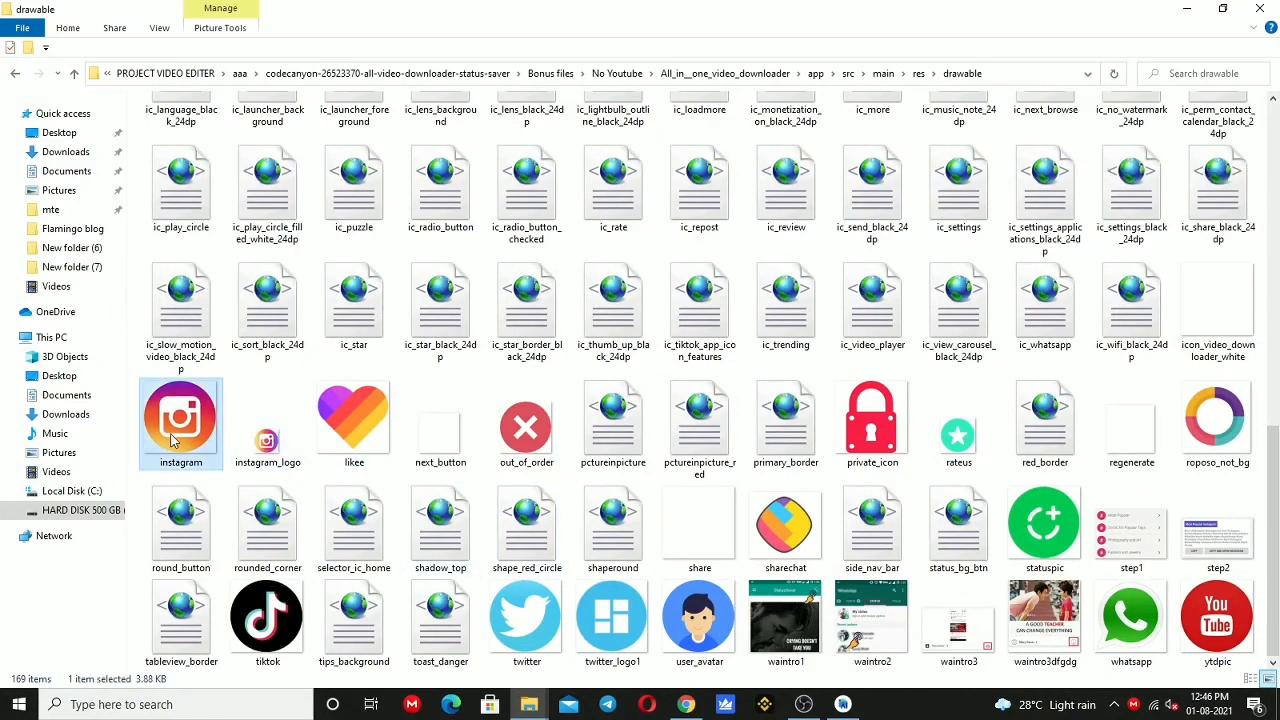
click(349, 432)
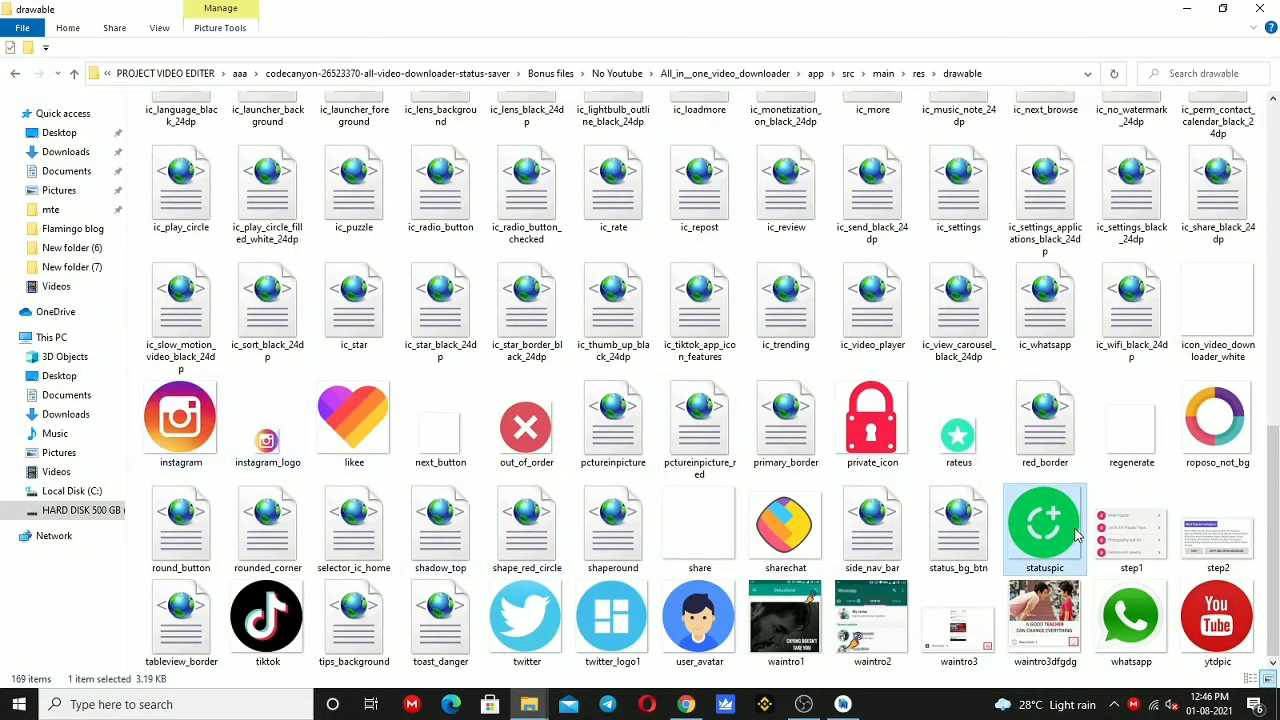
click(1208, 440)
click(1050, 620)
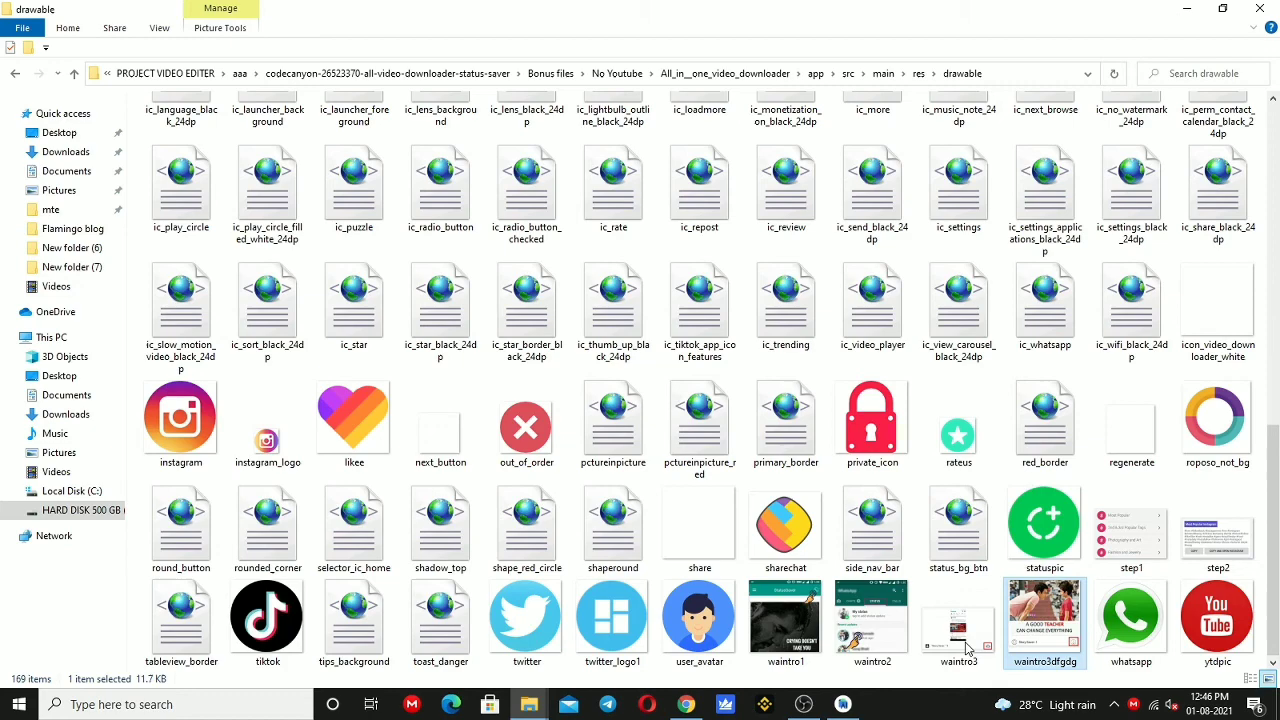
click(710, 648)
click(527, 620)
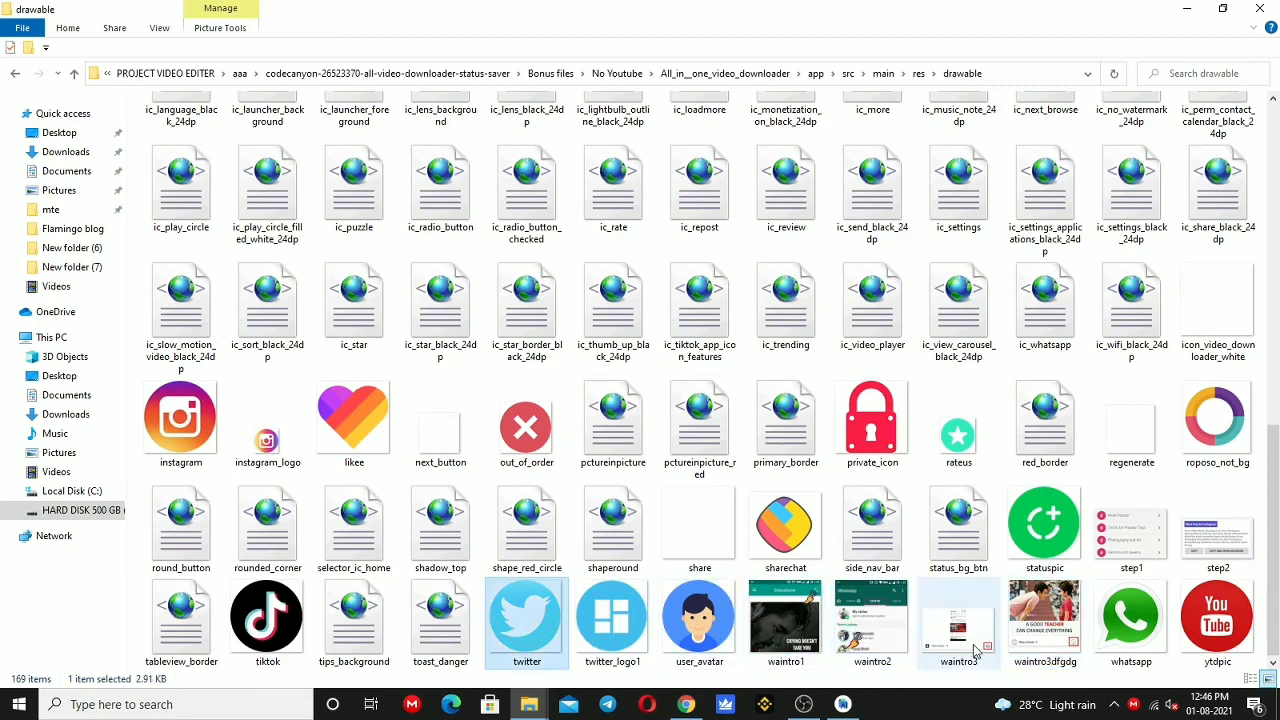
drag(1274, 530, 1277, 200)
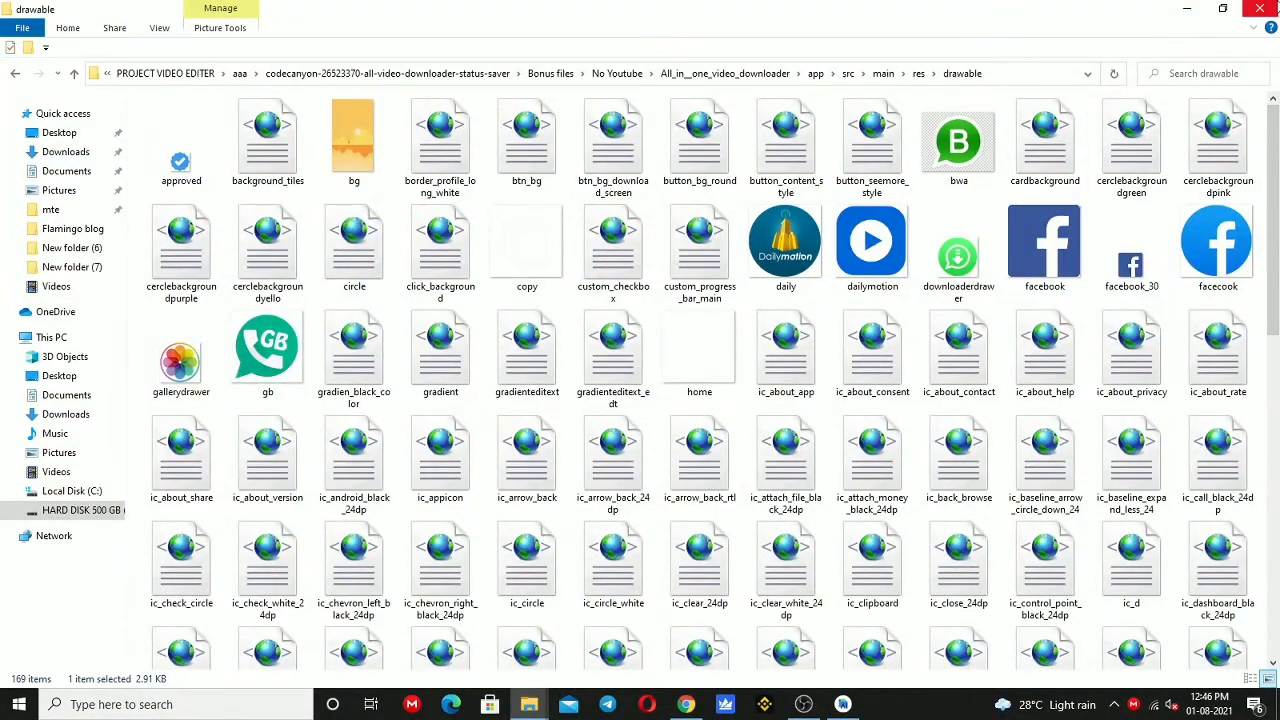
click(1187, 8)
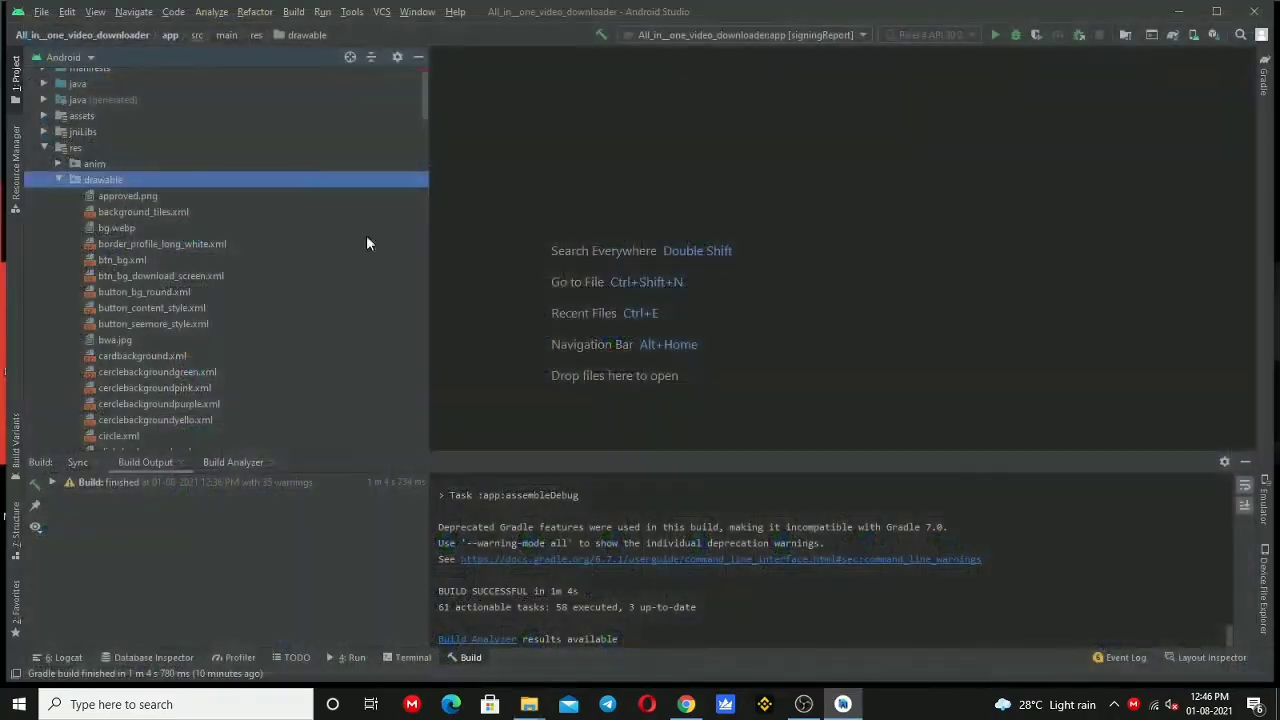
- Check the res/drawable folder in the project tree for the appicon.jpg image and collapse the folder
click(56, 181)
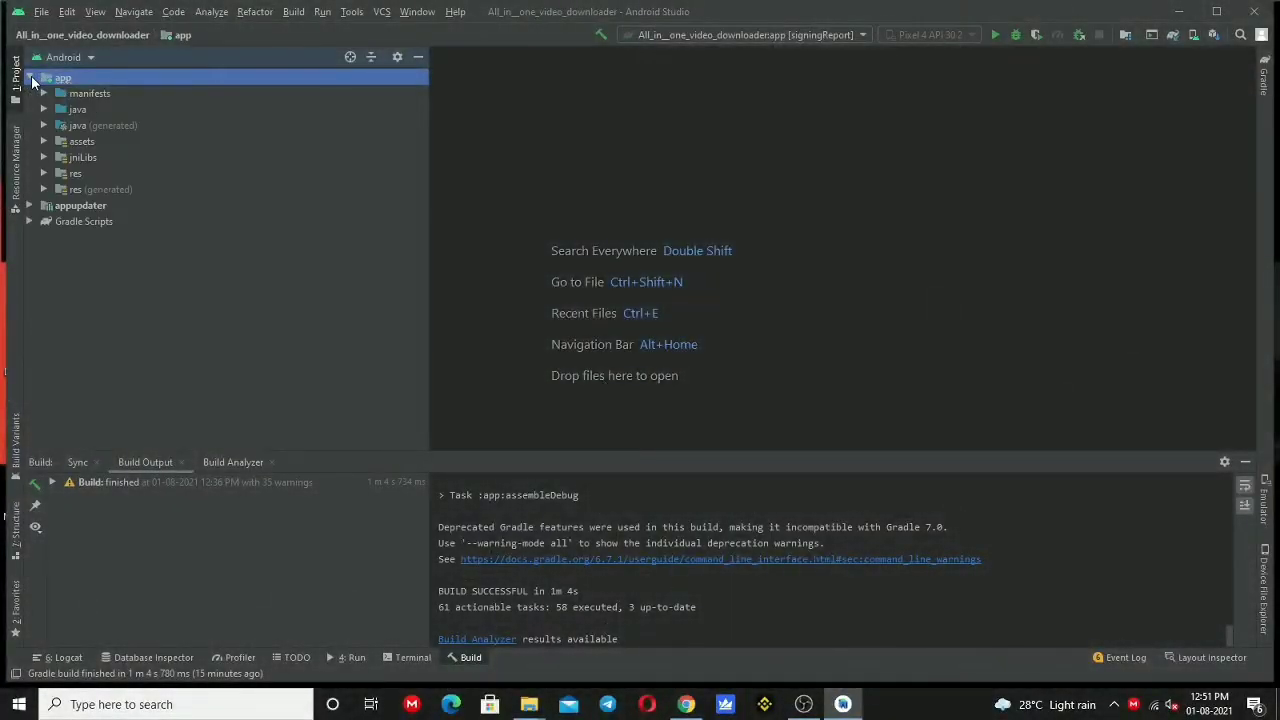
click(42, 173)
click(59, 205)
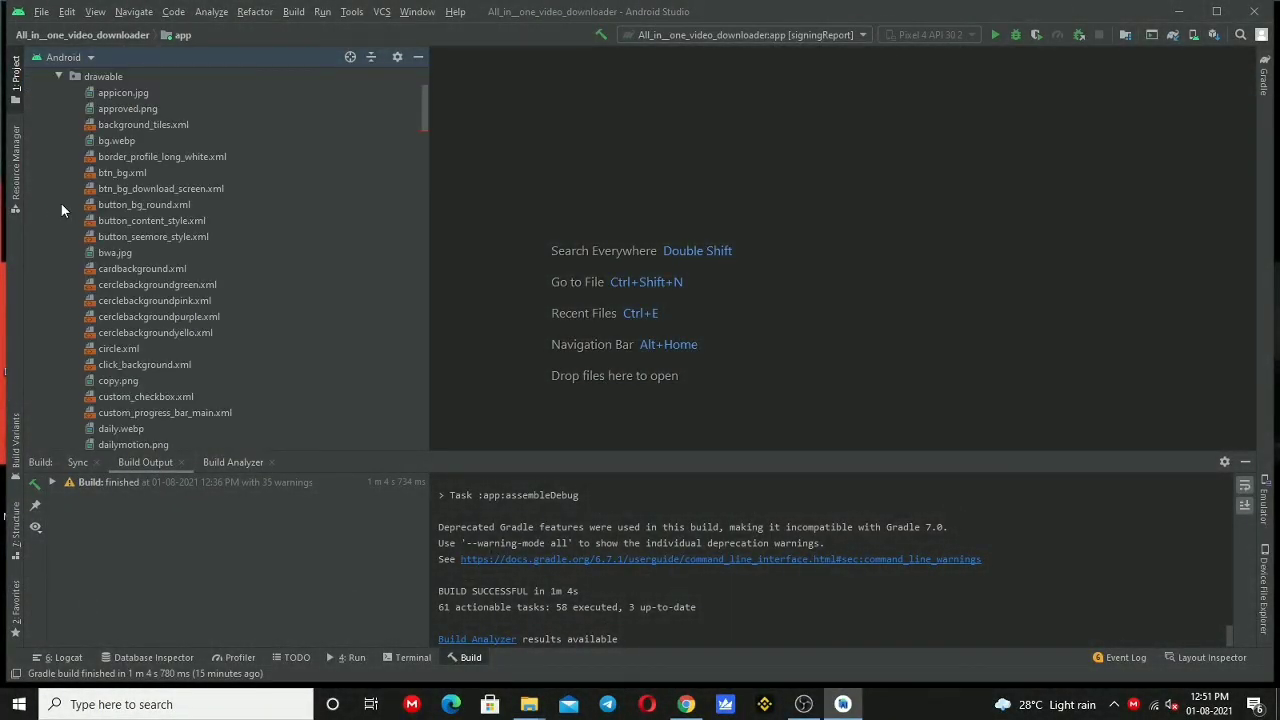
click(57, 76)
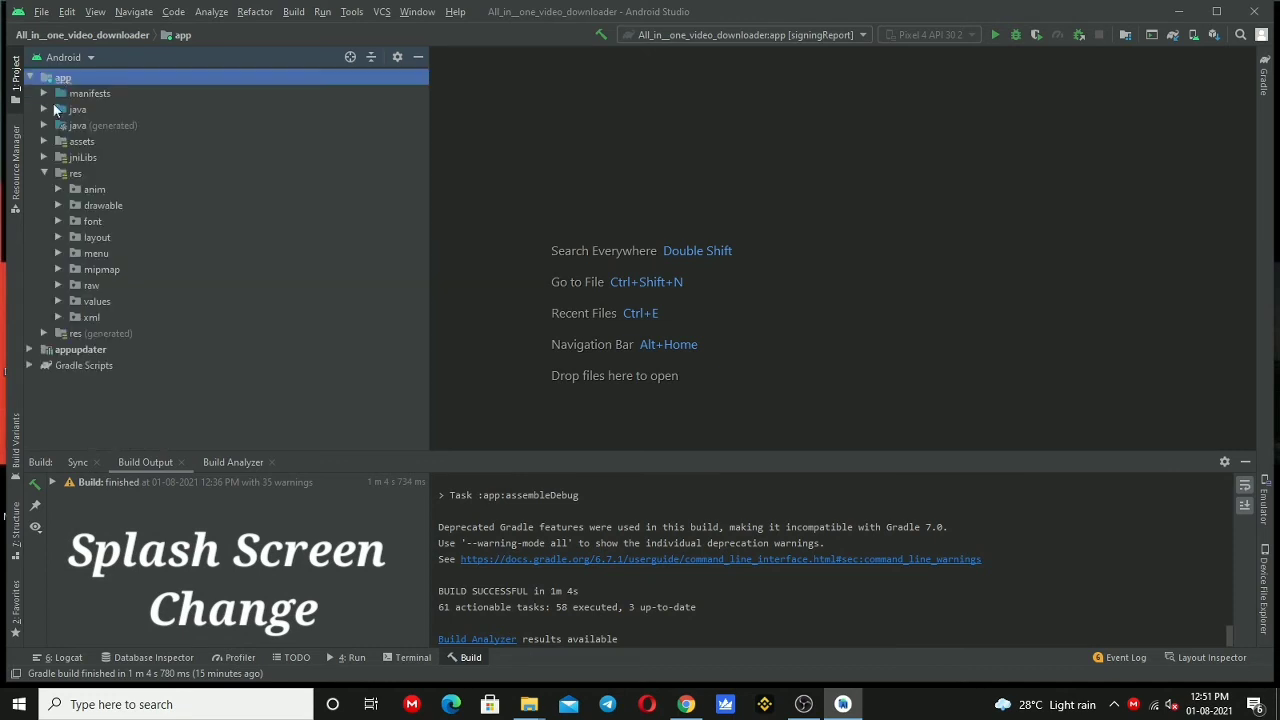
- Open activity_splash_screen.xml from the layout folder and set its ImageView source to the appicon drawable
click(58, 238)
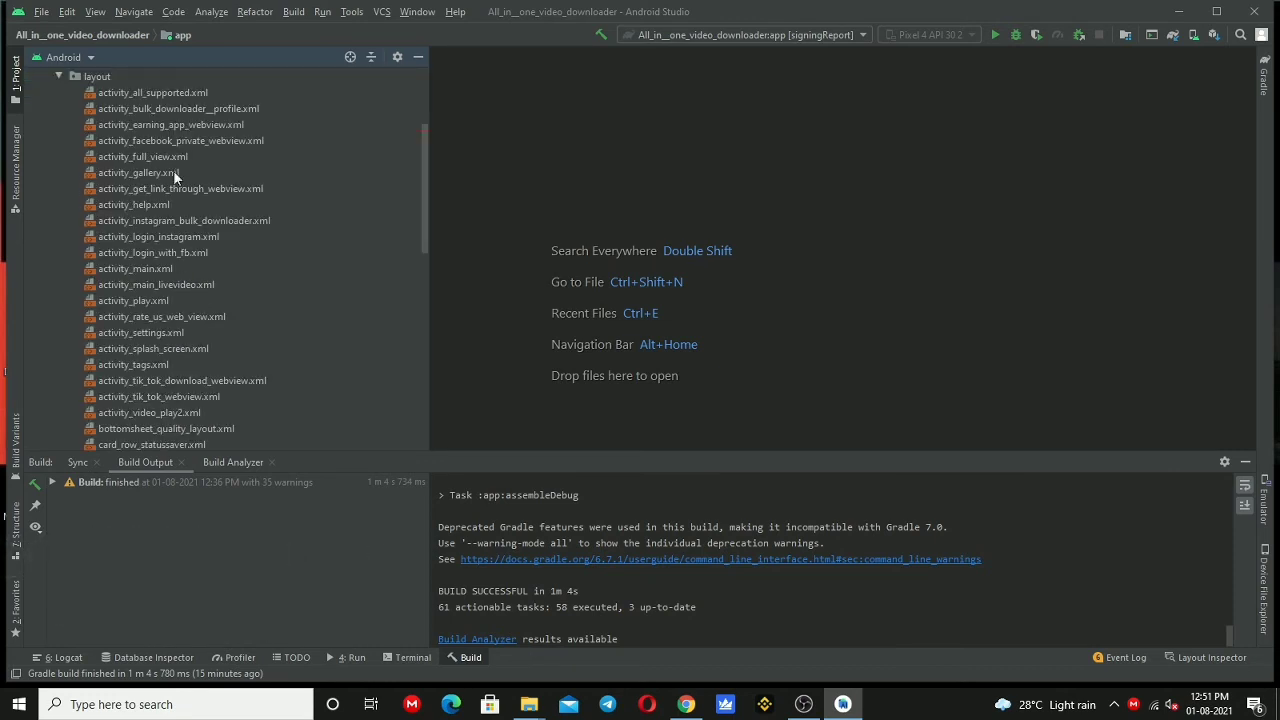
double_click(161, 350)
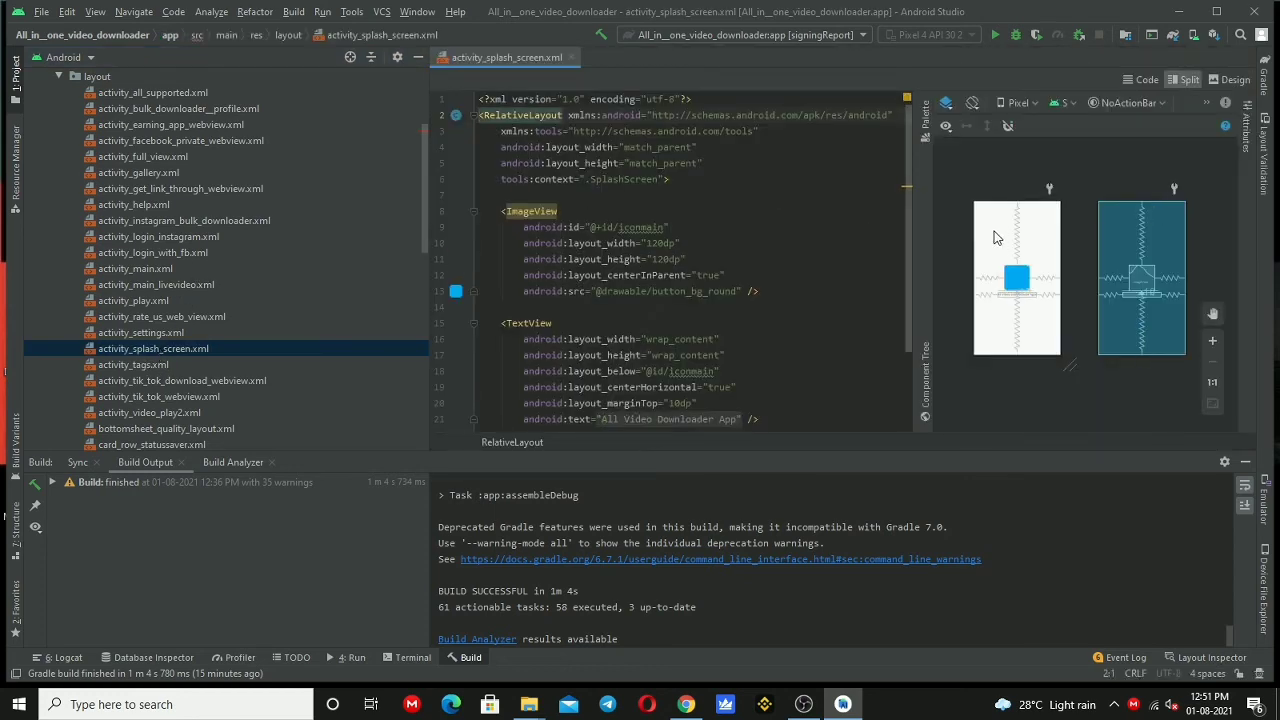
drag(908, 229, 904, 350)
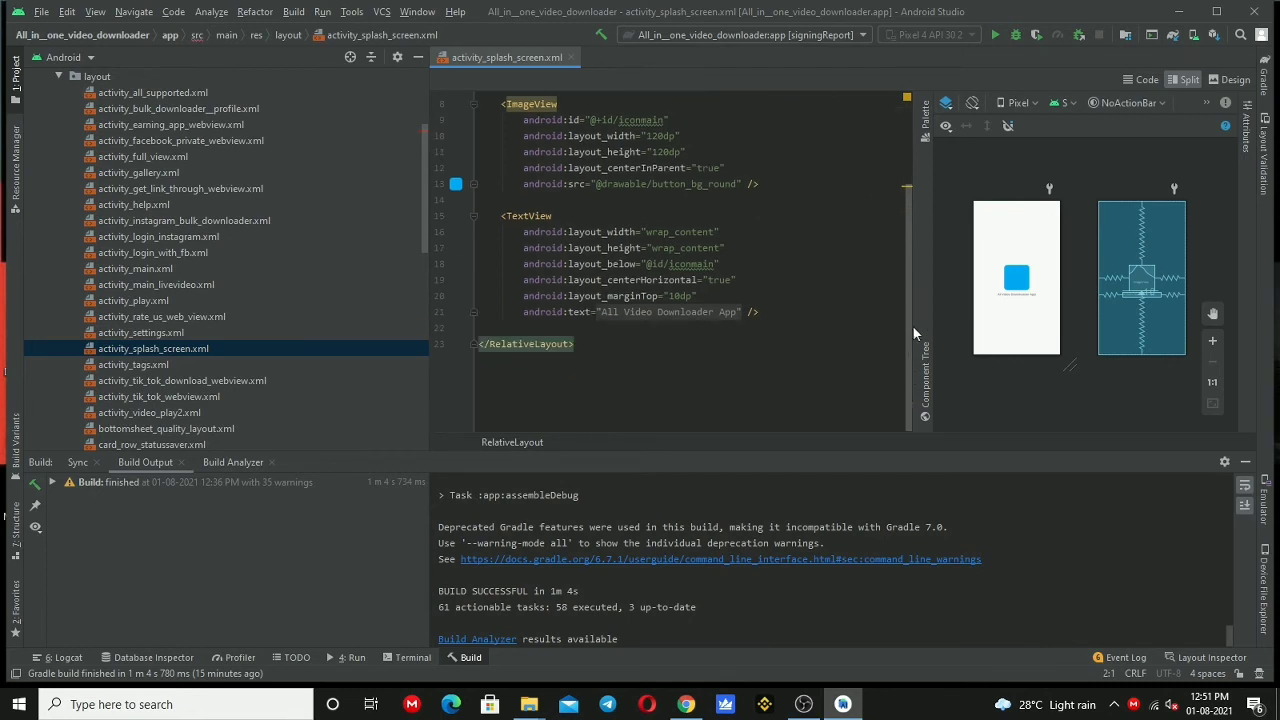
scroll(912, 325, up, 3)
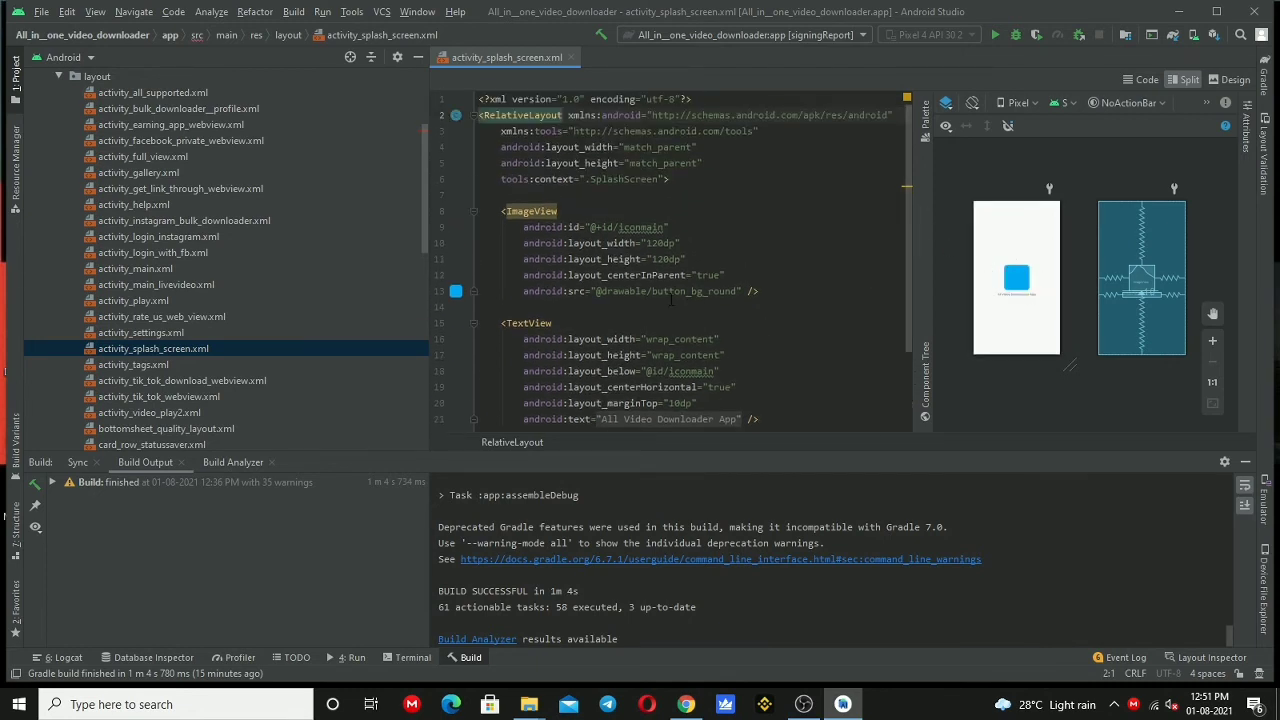
click(456, 291)
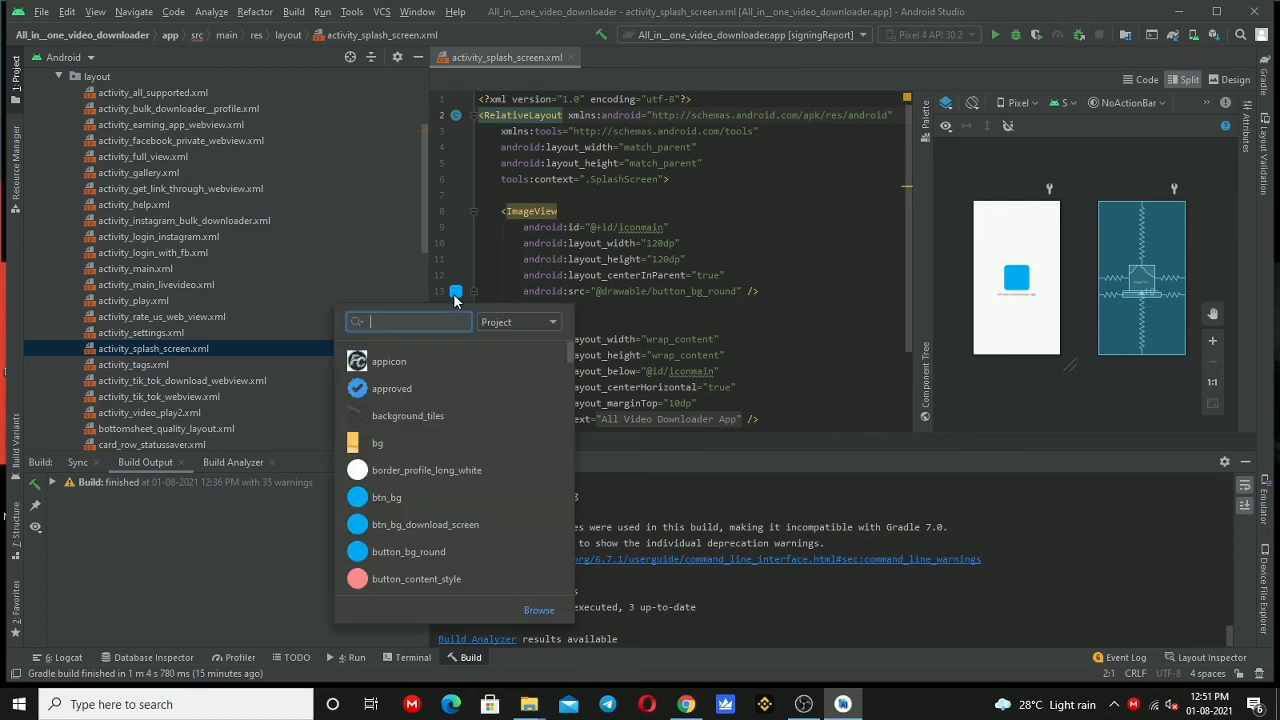
click(405, 364)
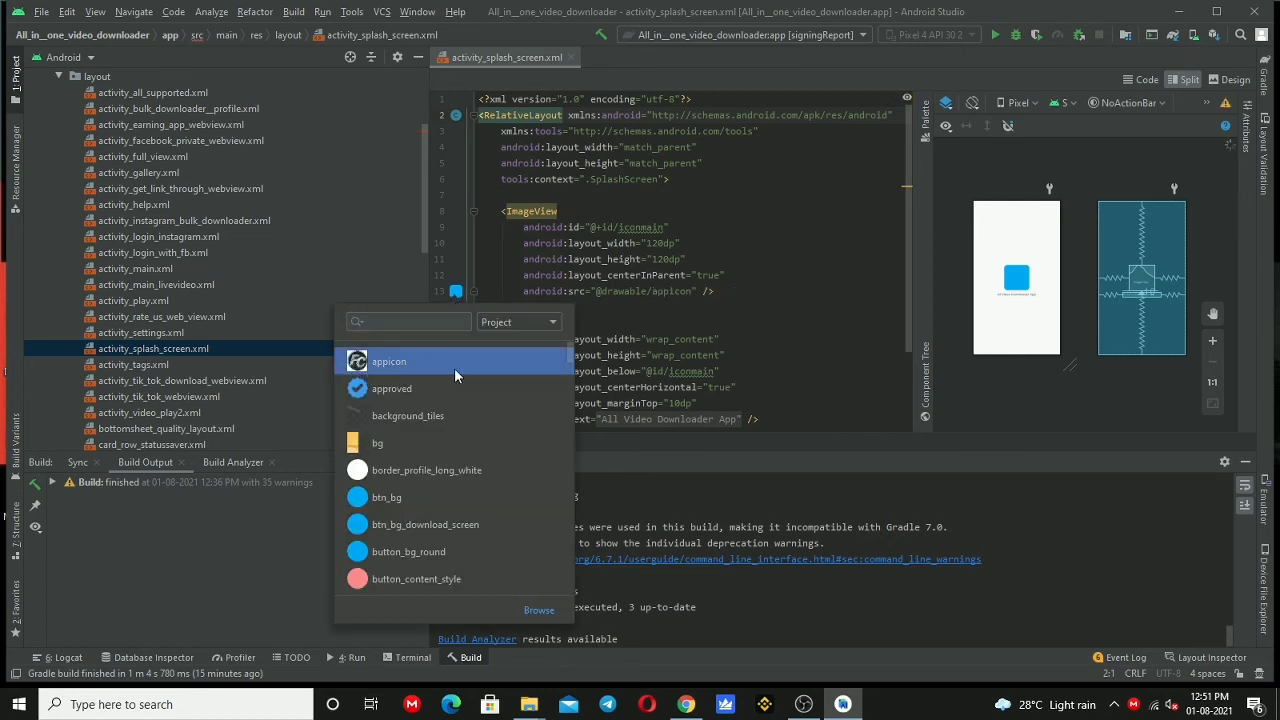
click(202, 527)
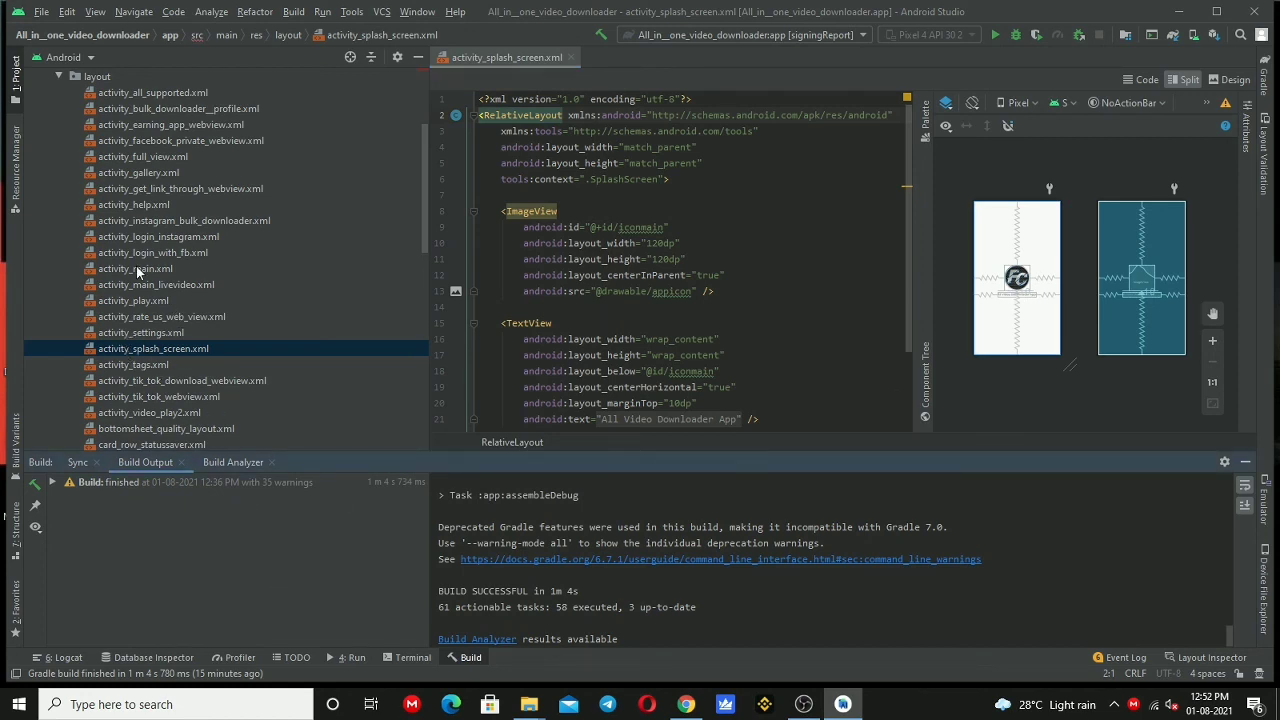
- Preview the activity_full_view.xml and activity_main.xml layouts, close all open layout files and collapse the app tree
double_click(156, 157)
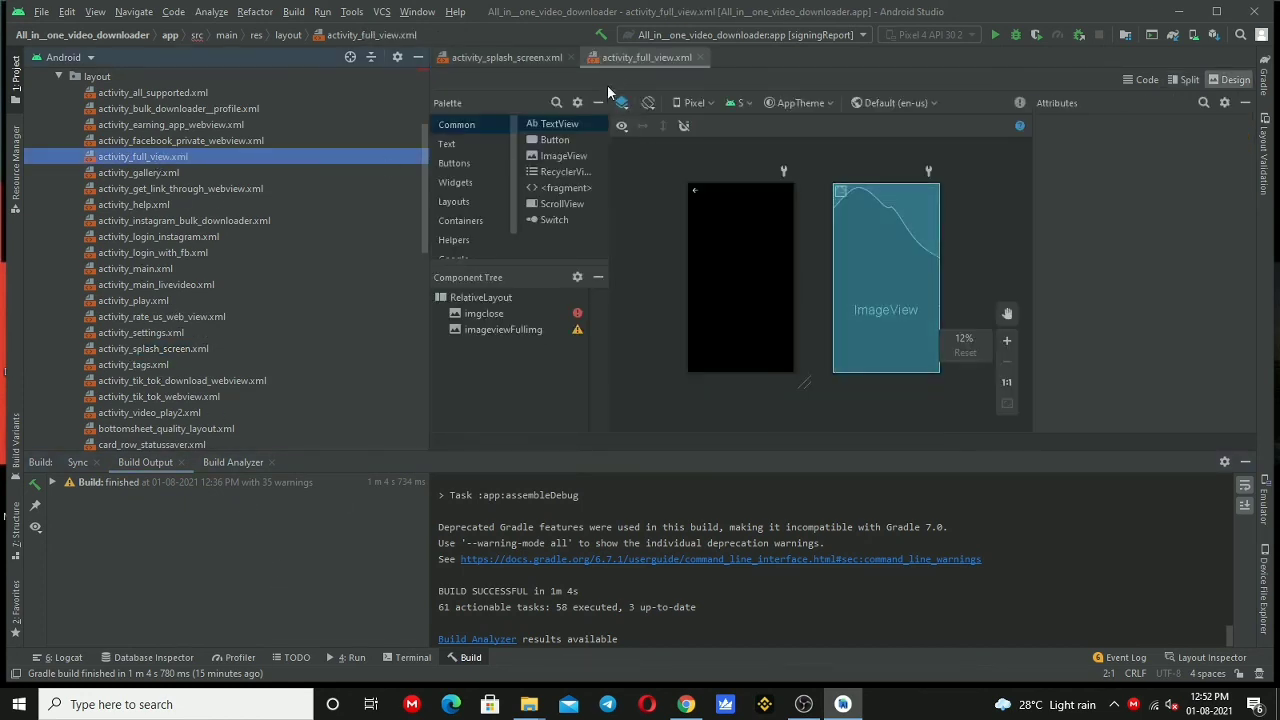
click(704, 57)
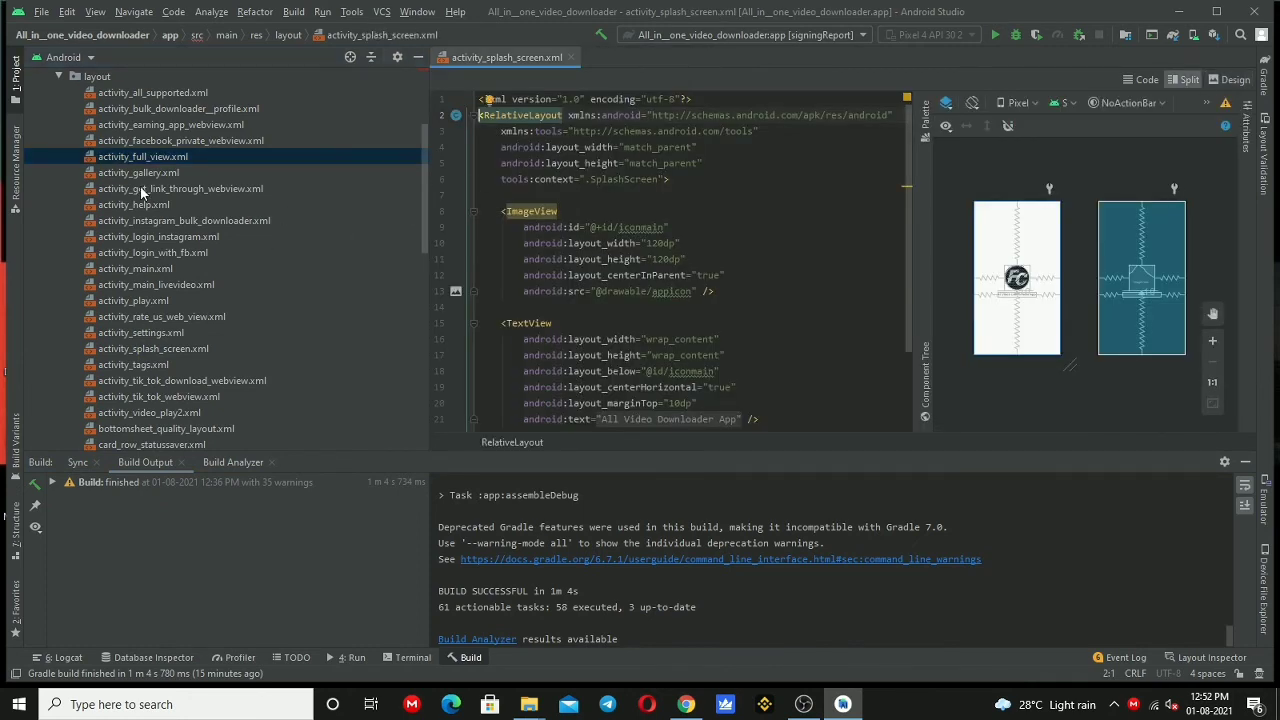
drag(423, 197, 425, 179)
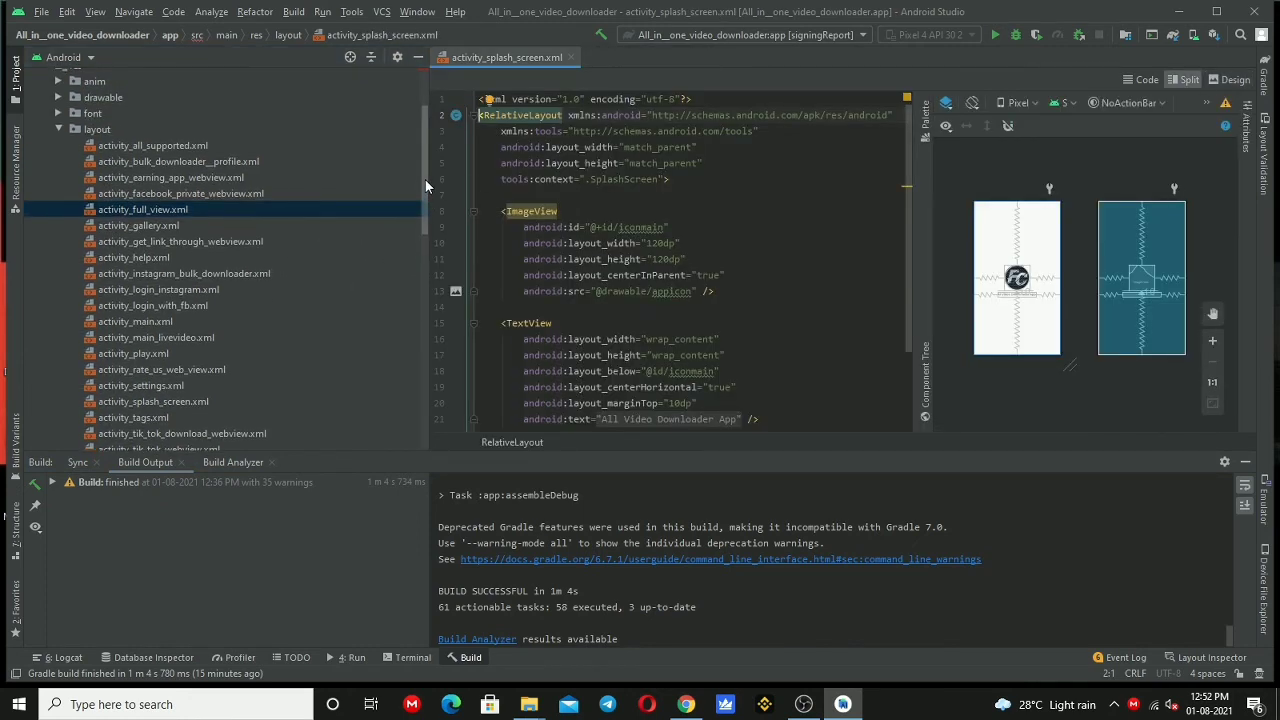
double_click(169, 323)
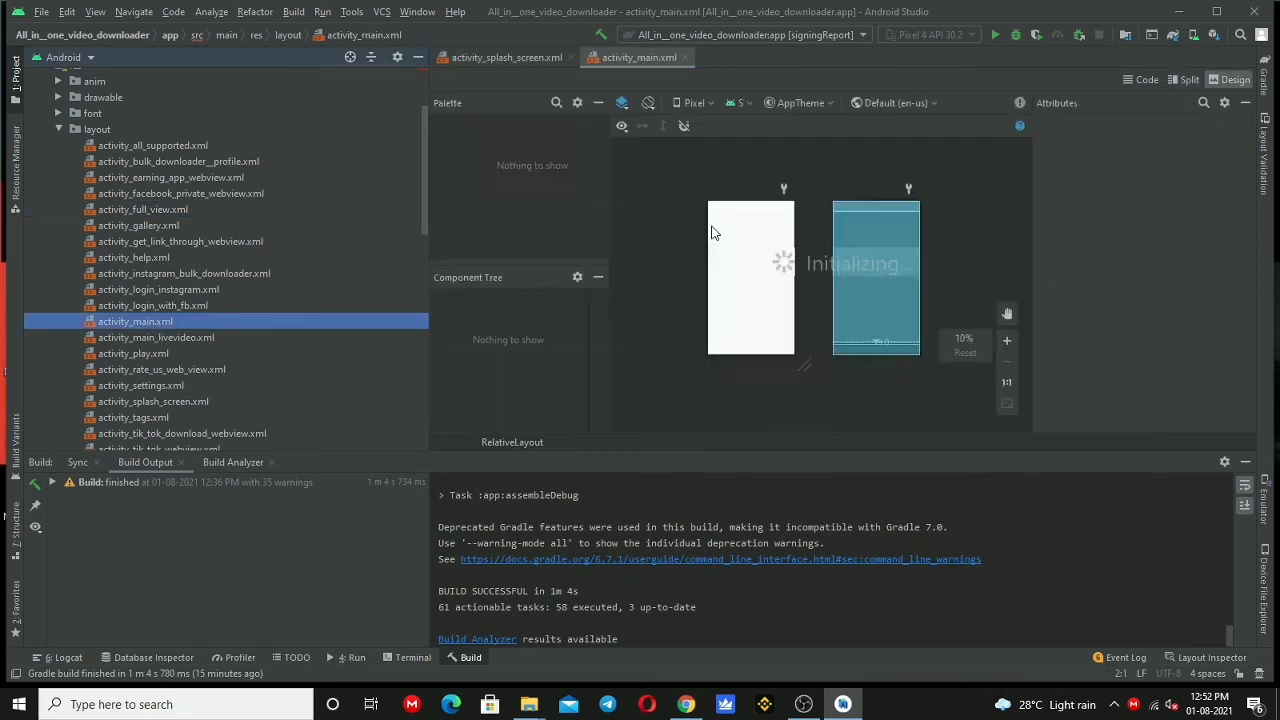
click(687, 57)
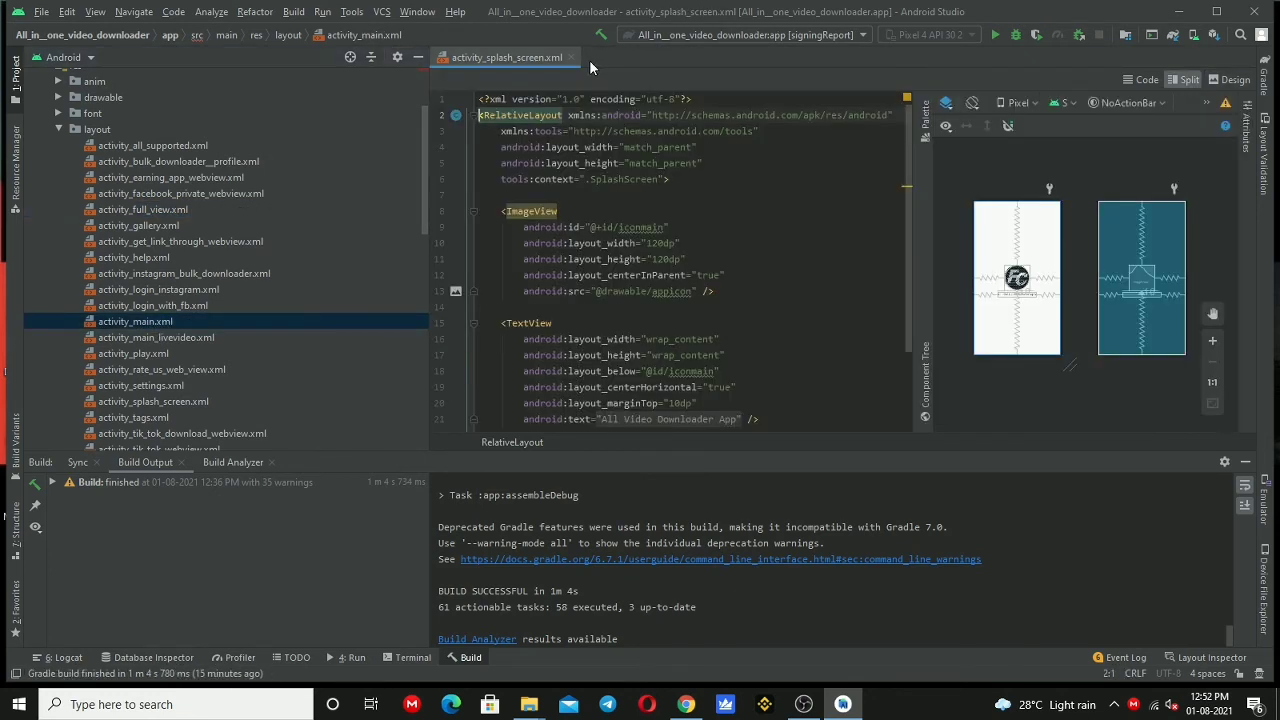
click(572, 57)
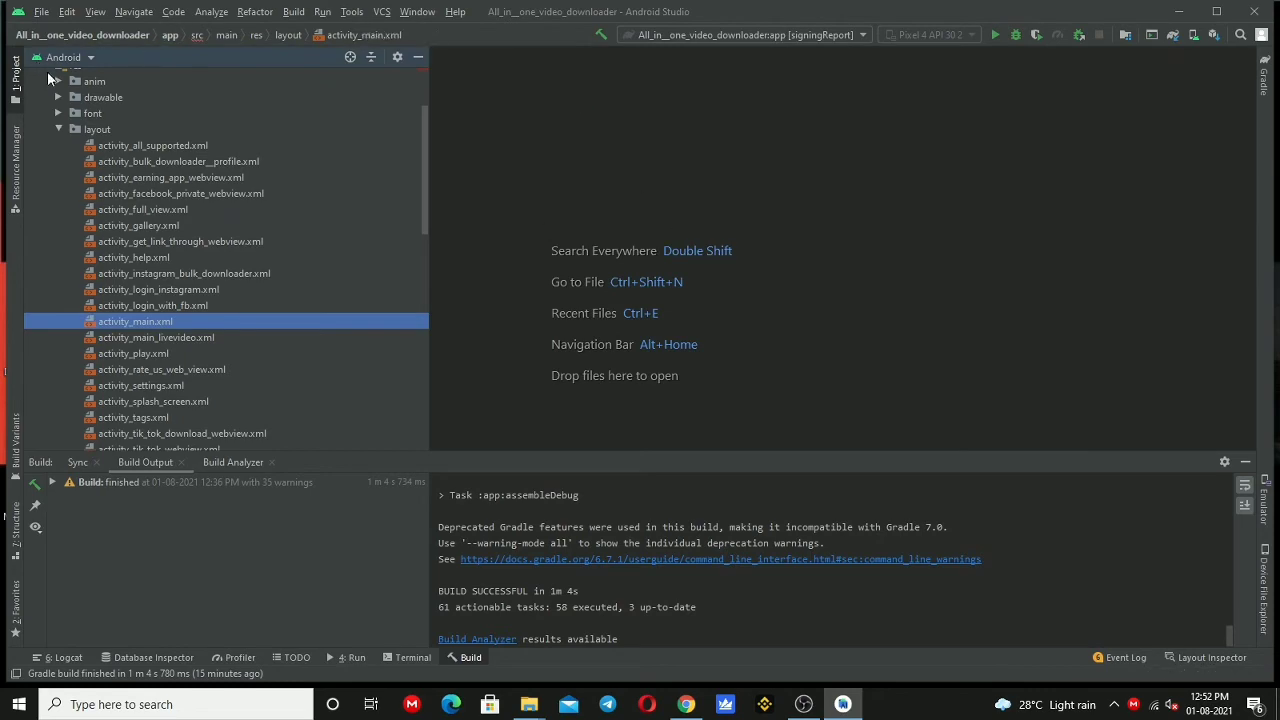
scroll(426, 178, up, 3)
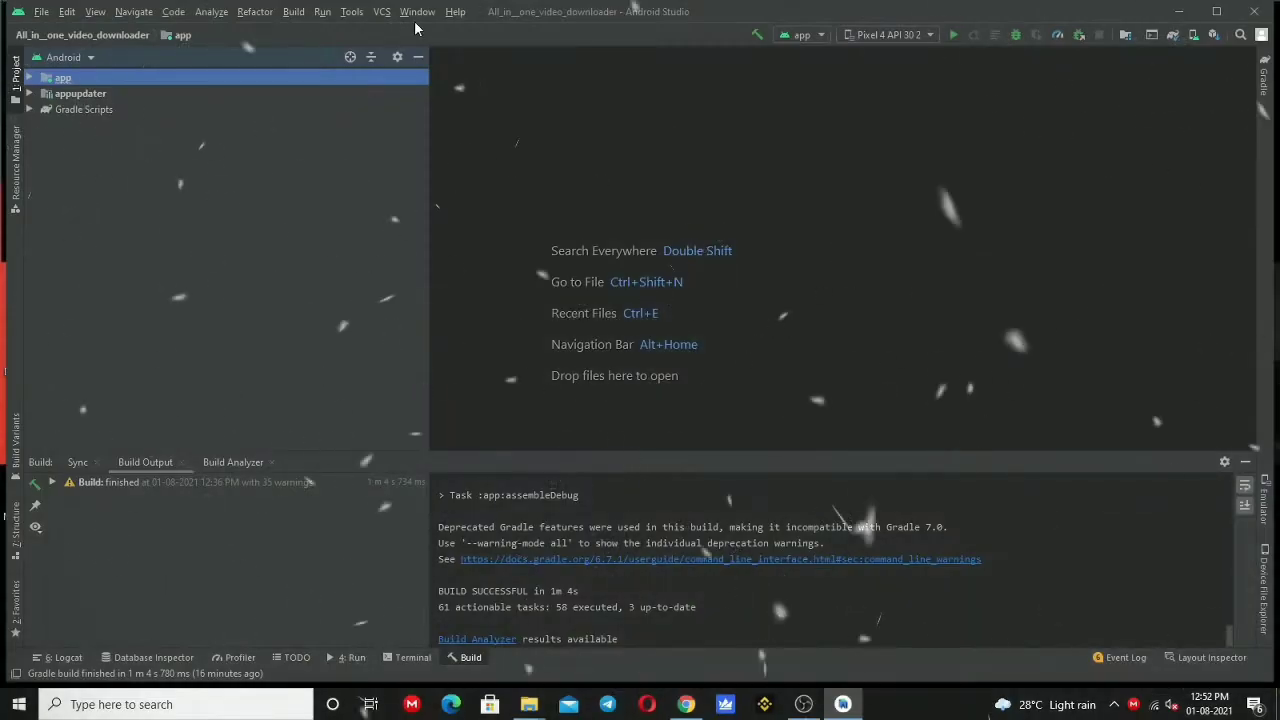
- Start generating a signed APK instead of an app bundle and open the form for creating a new key store
click(293, 11)
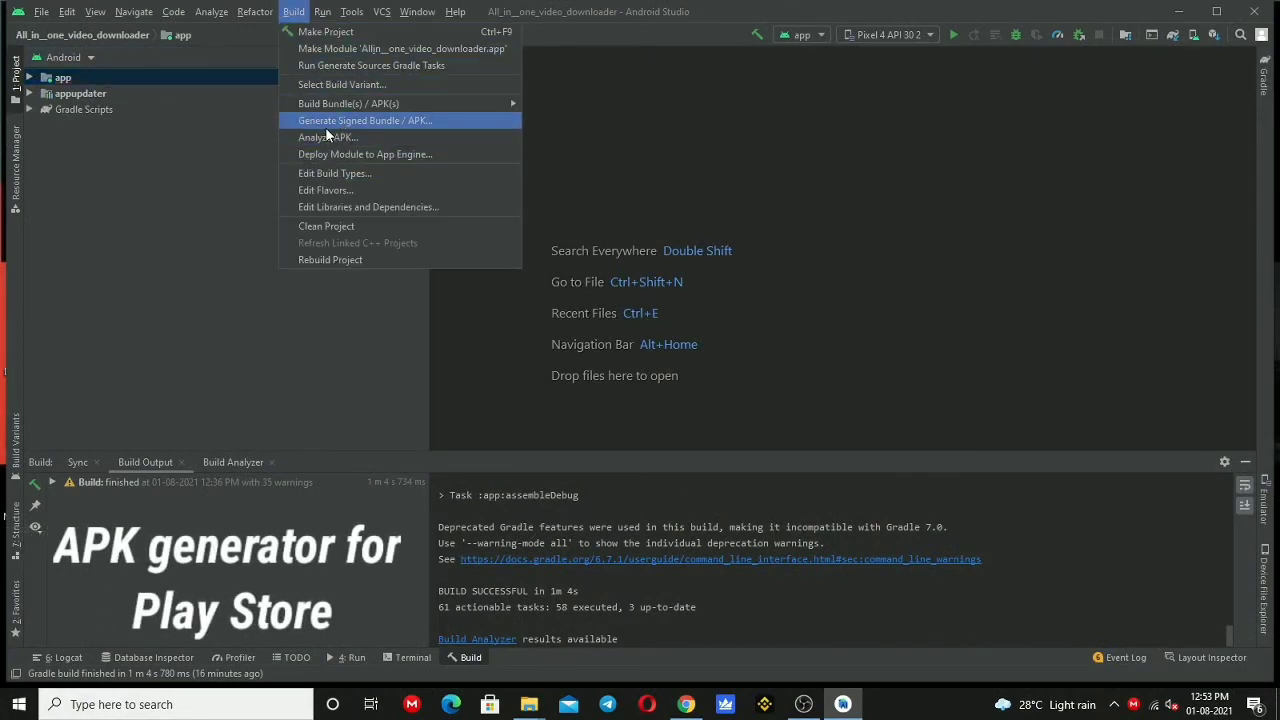
click(407, 121)
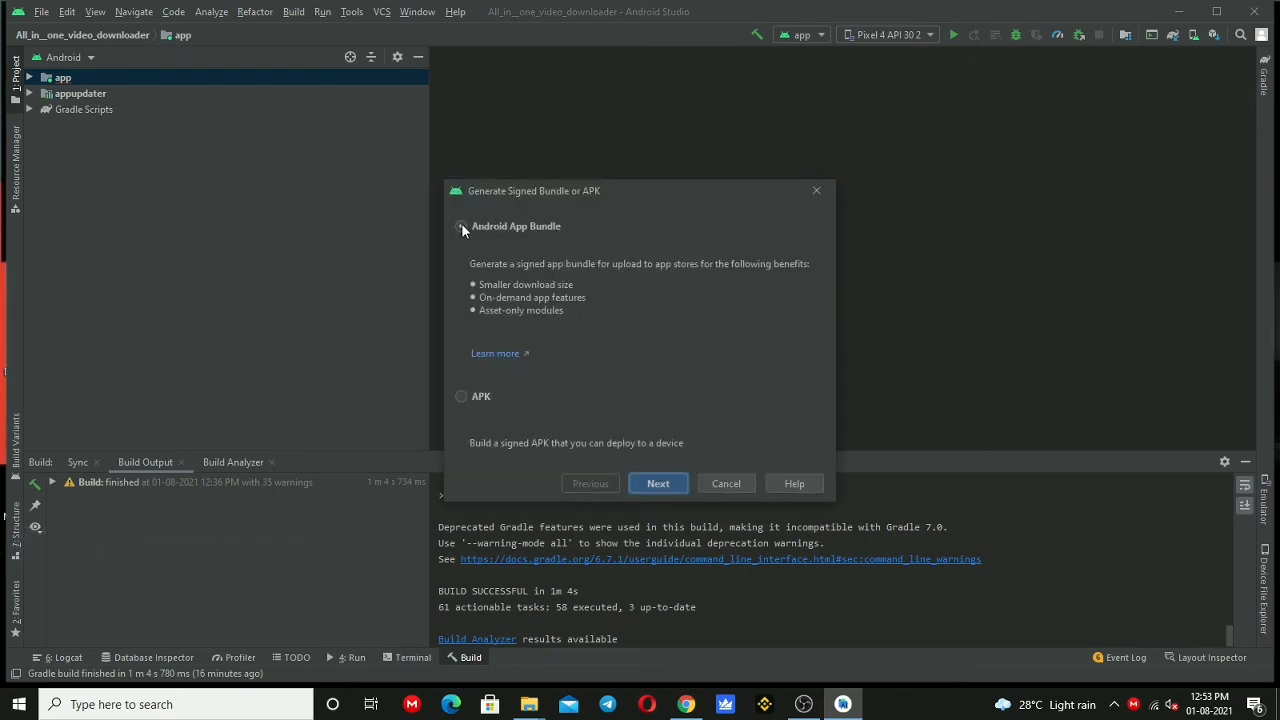
click(474, 400)
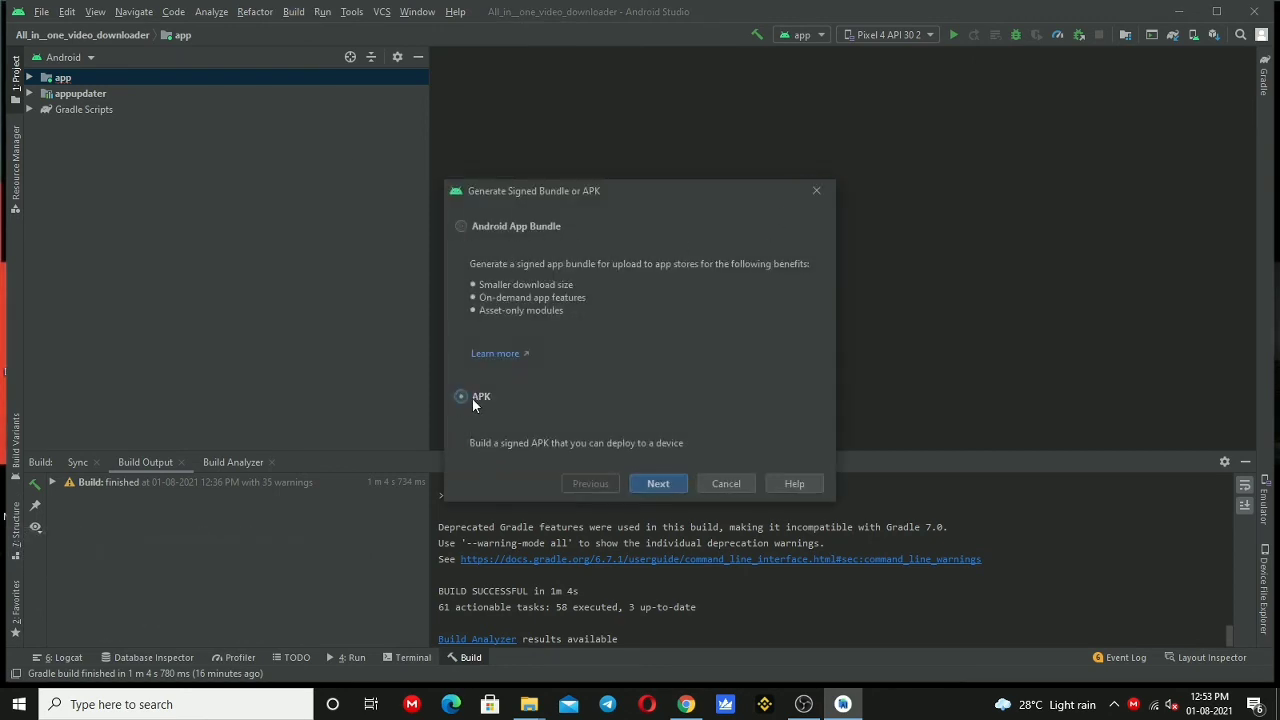
click(646, 484)
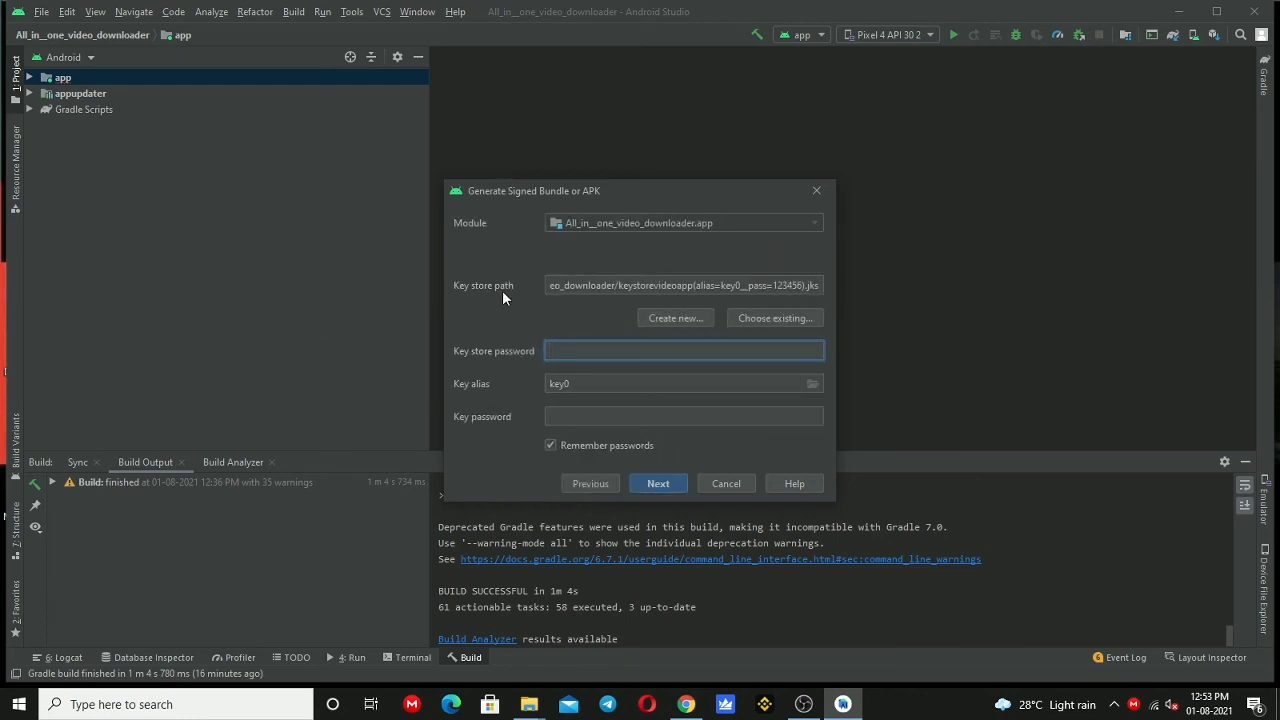
click(808, 287)
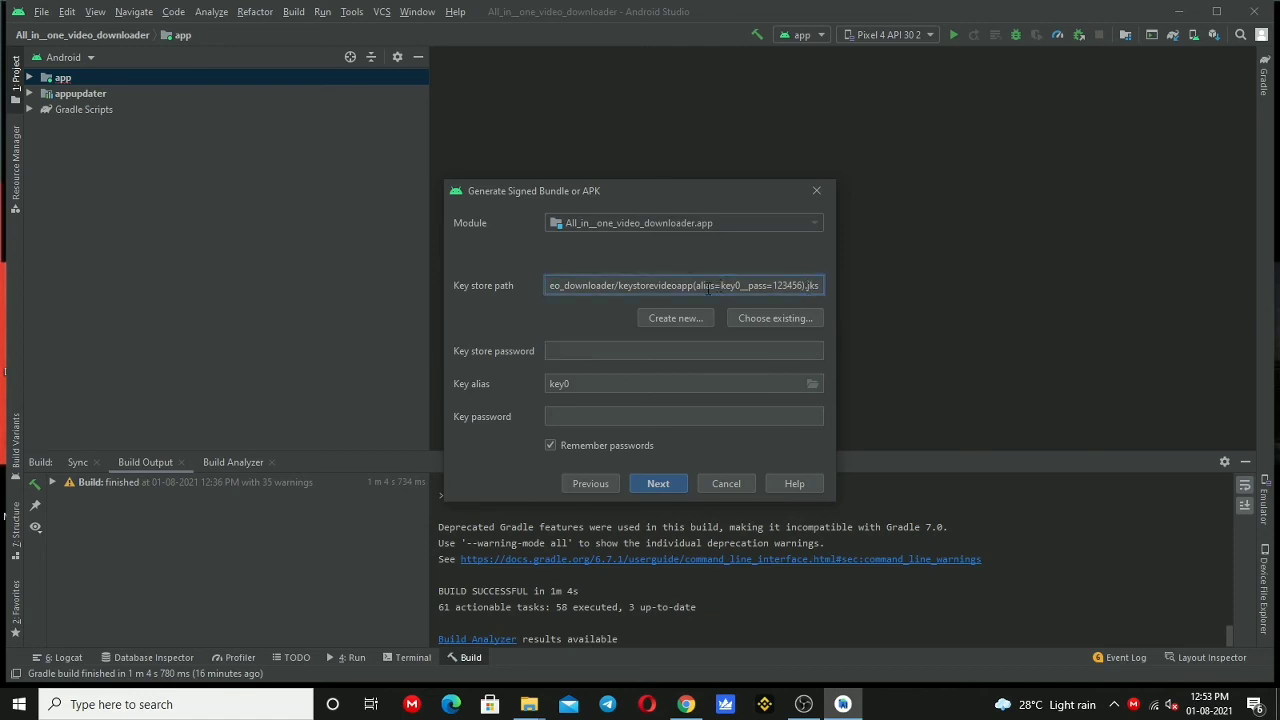
click(665, 320)
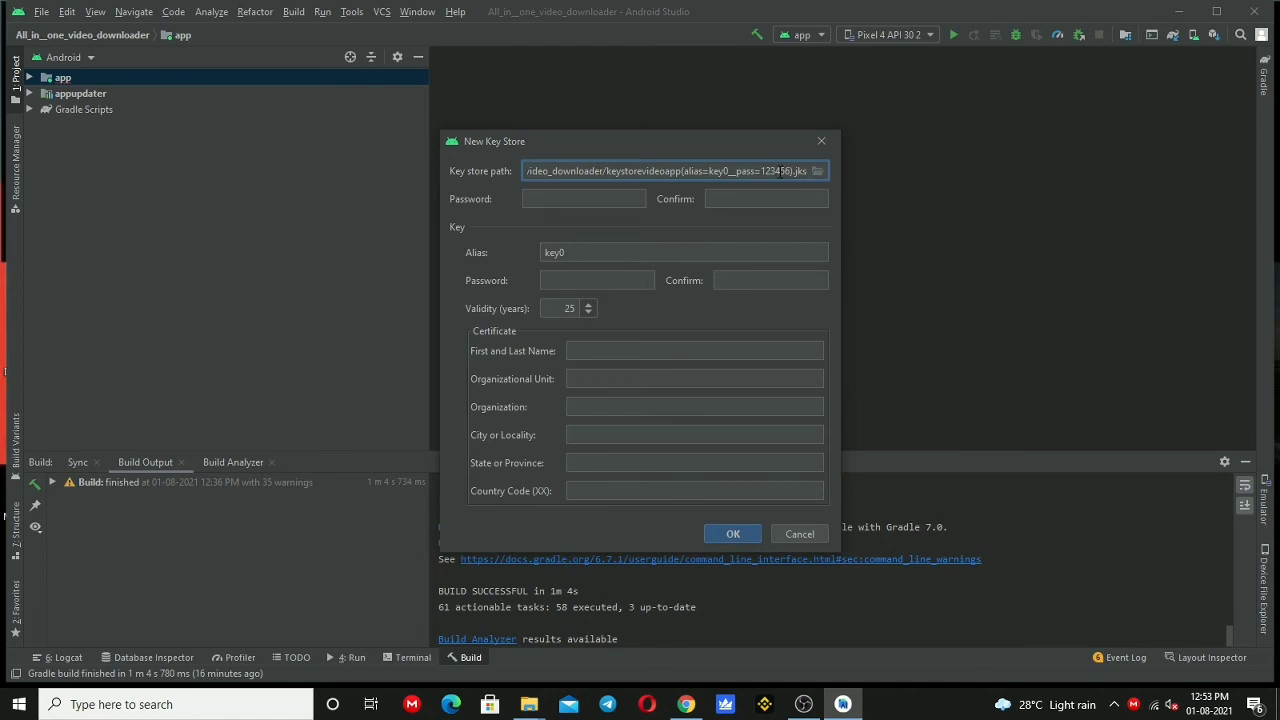
- Look through the prefilled key store path in the new key store form, from the file name back through its folders
shift+click(636, 172)
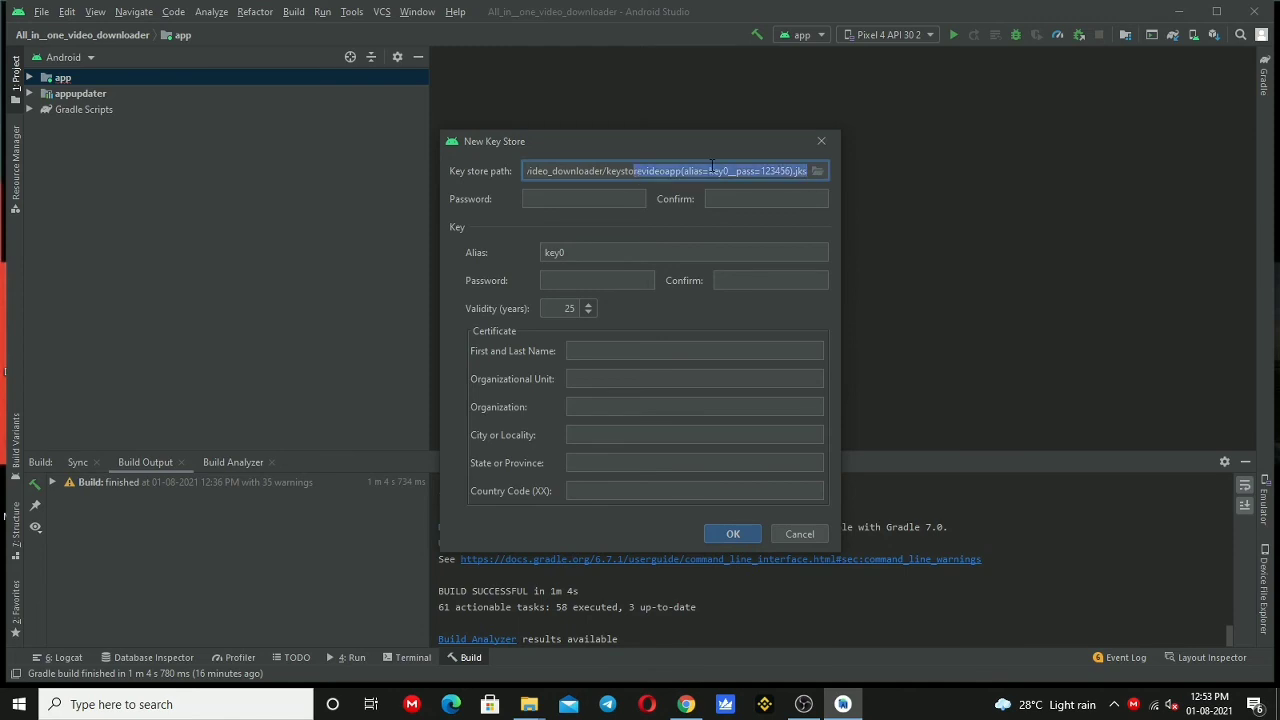
key(End)
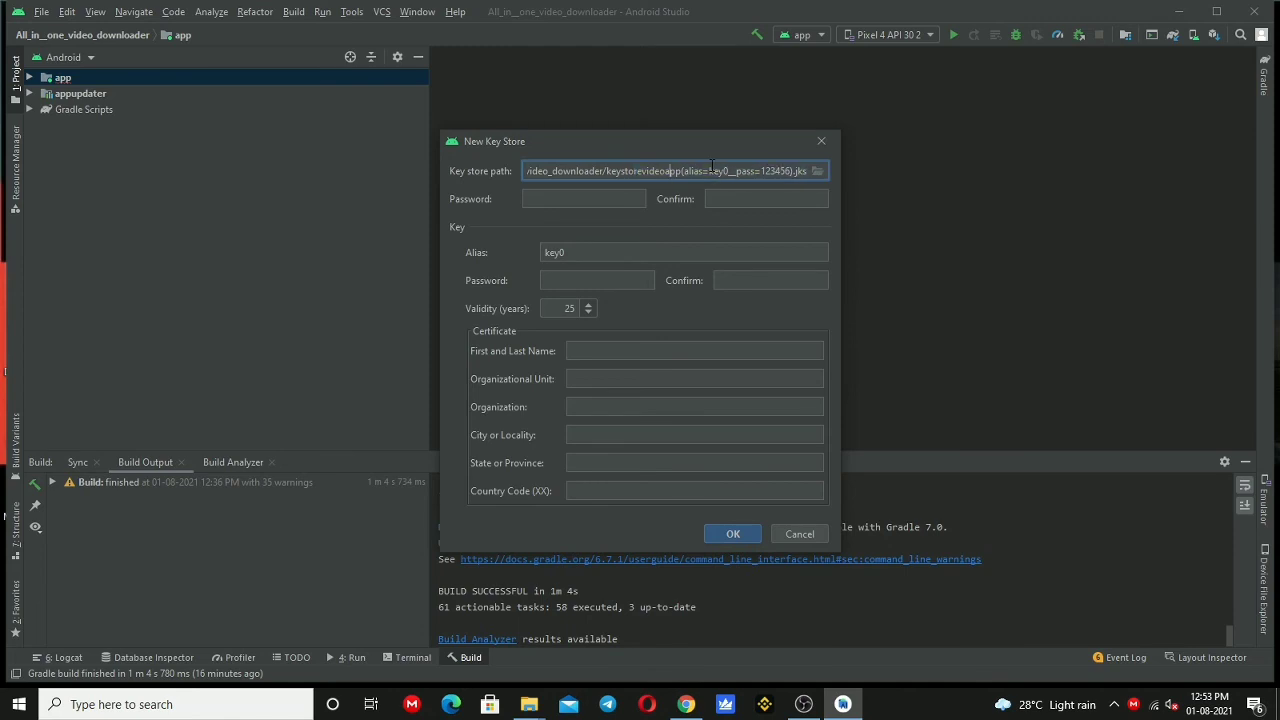
key(Left)
key(Left)
key(Left)
key(Left)
key(Left)
key(Left)
key(Left)
key(Left)
key(Left)
key(Left)
key(Left)
key(Left)
key(Left)
key(Left)
key(Left)
key(Left)
key(Left)
key(Left)
key(Left)
key(Left)
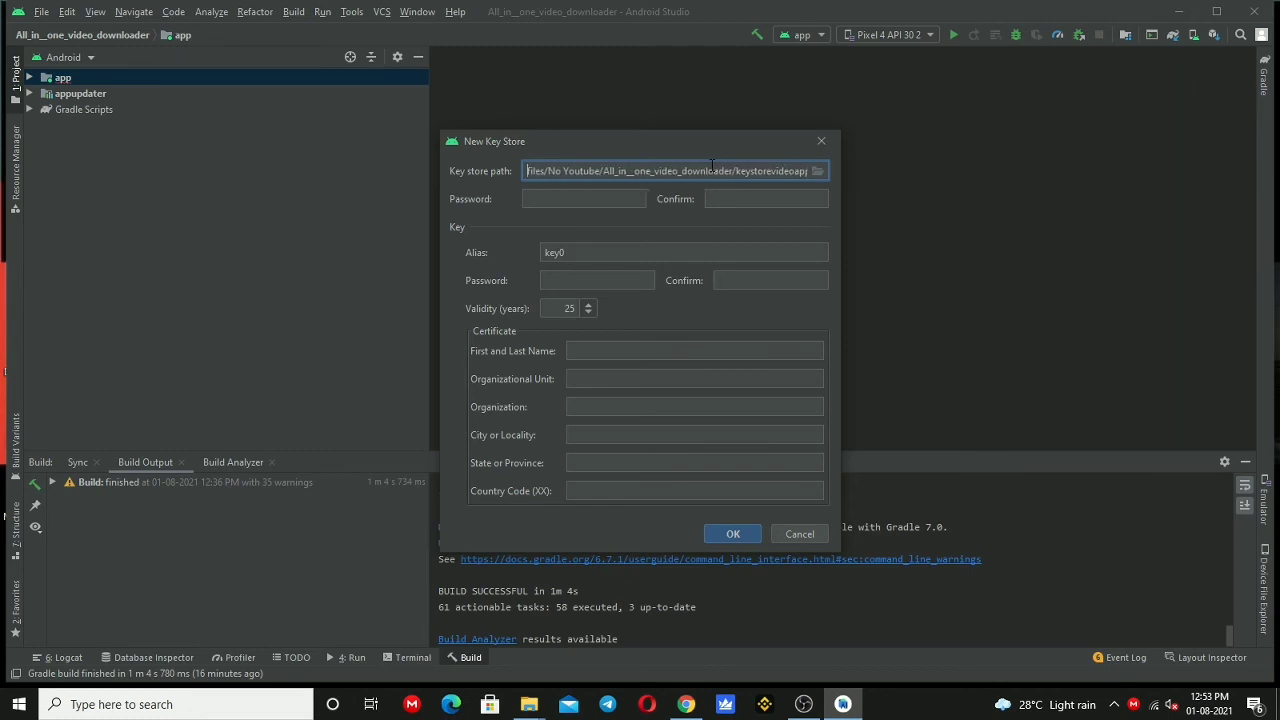